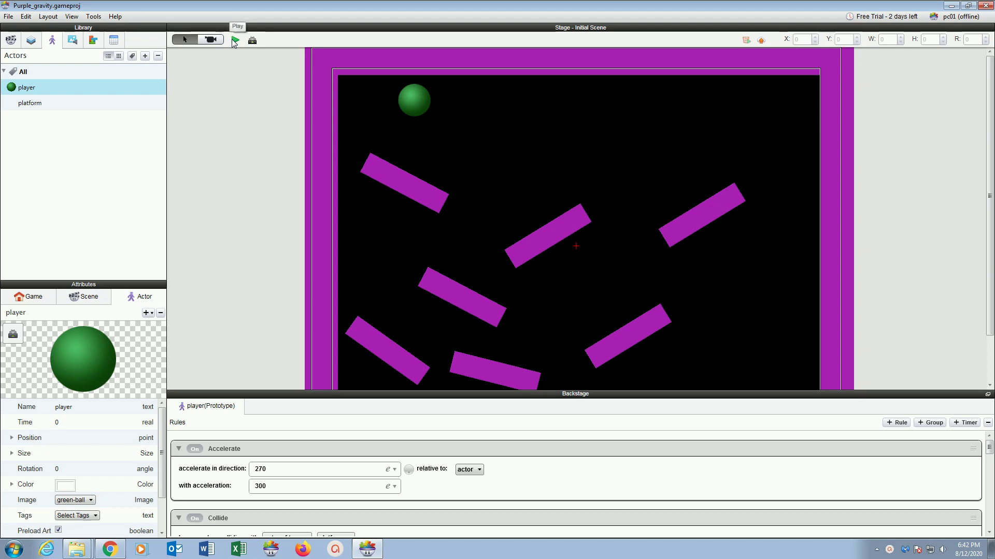
Preview the Purple_gravity game, move the lowest middle platform toward the upper area during play, and return to the editor
left_click(233, 40)
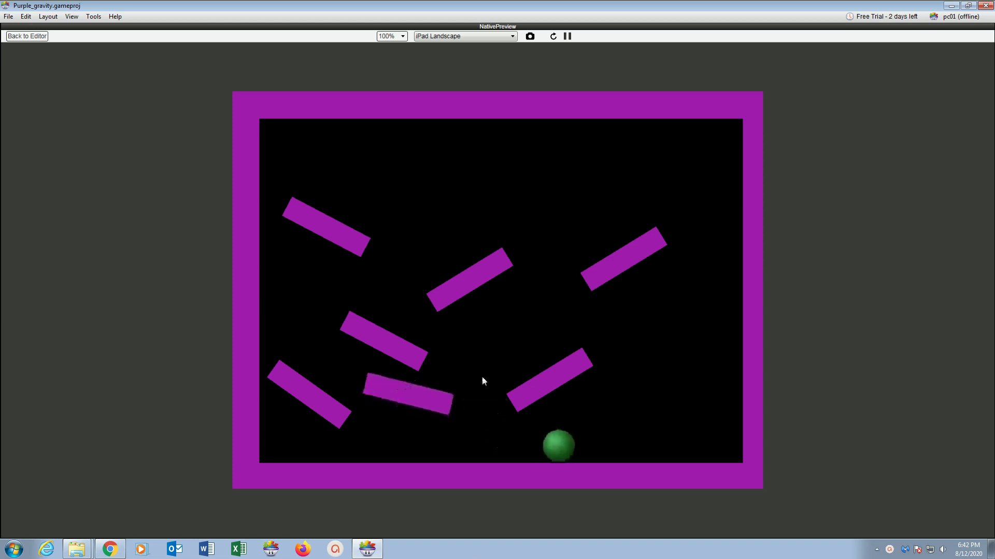
left_click_drag(429, 369, 449, 139)
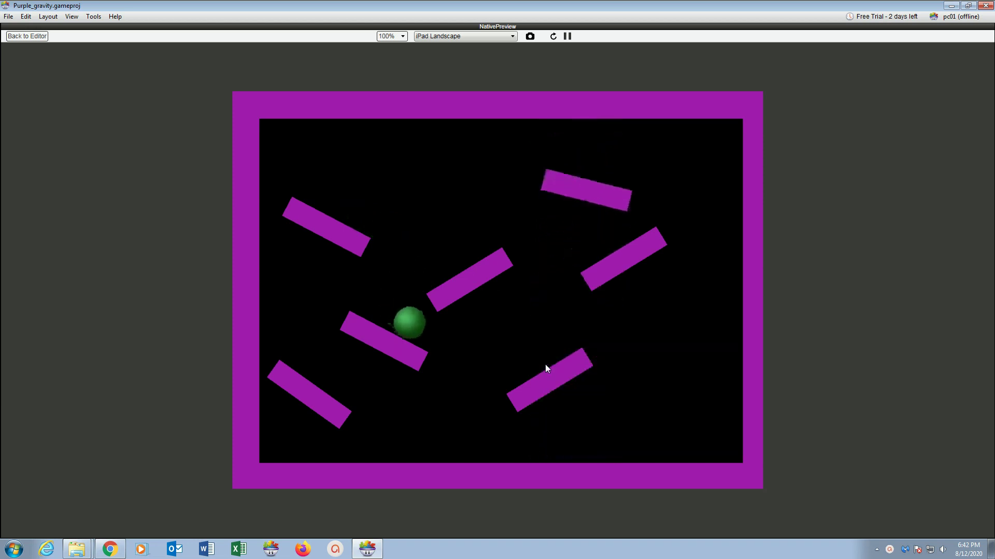
left_click(28, 36)
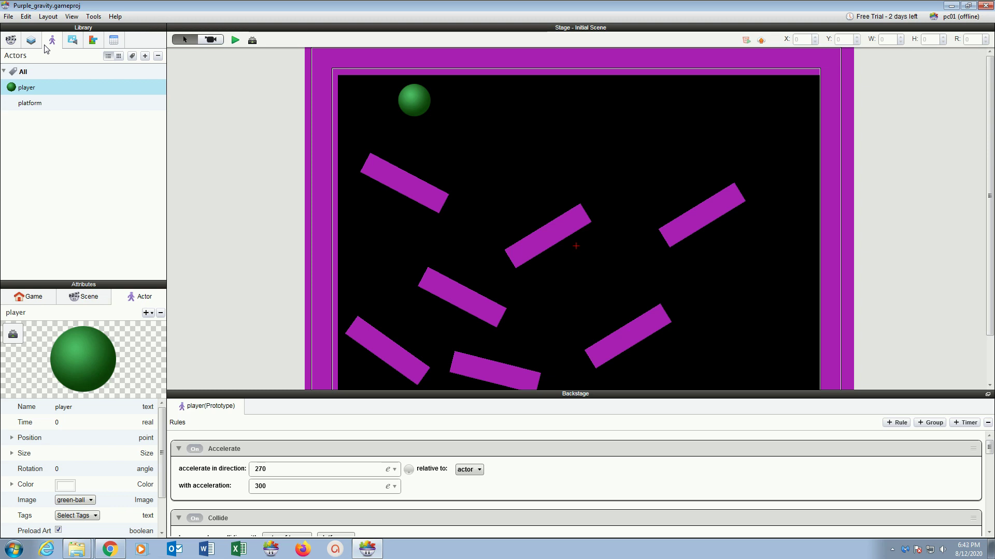
Create a new iPad Landscape project titled with the author's surname followed by _3c
left_click(9, 16)
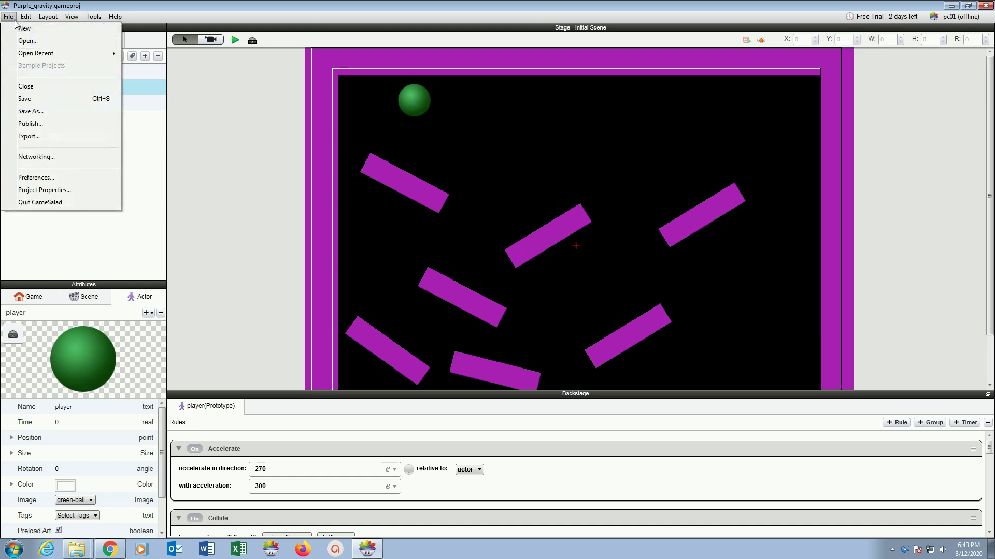
left_click(20, 29)
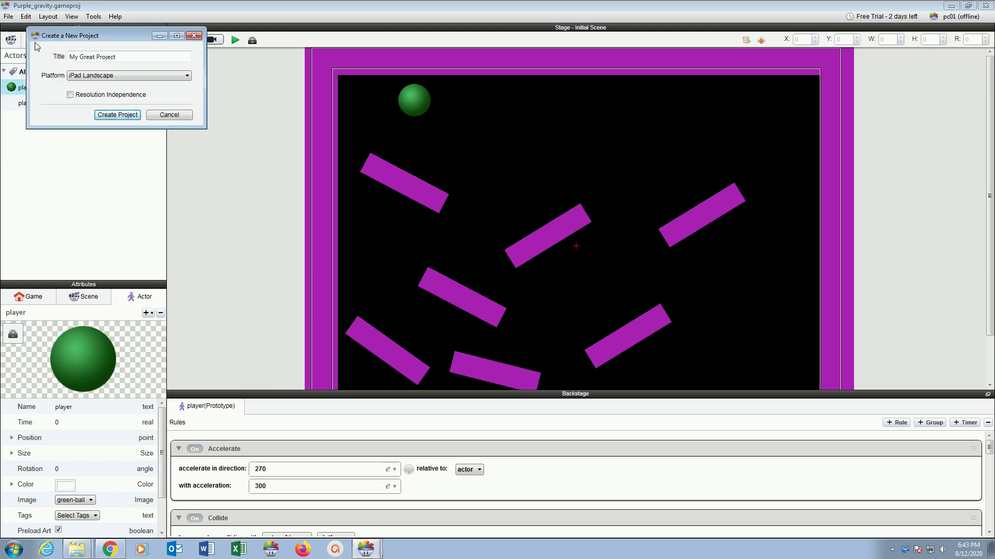
left_click_drag(108, 42, 99, 76)
type("ouellette")
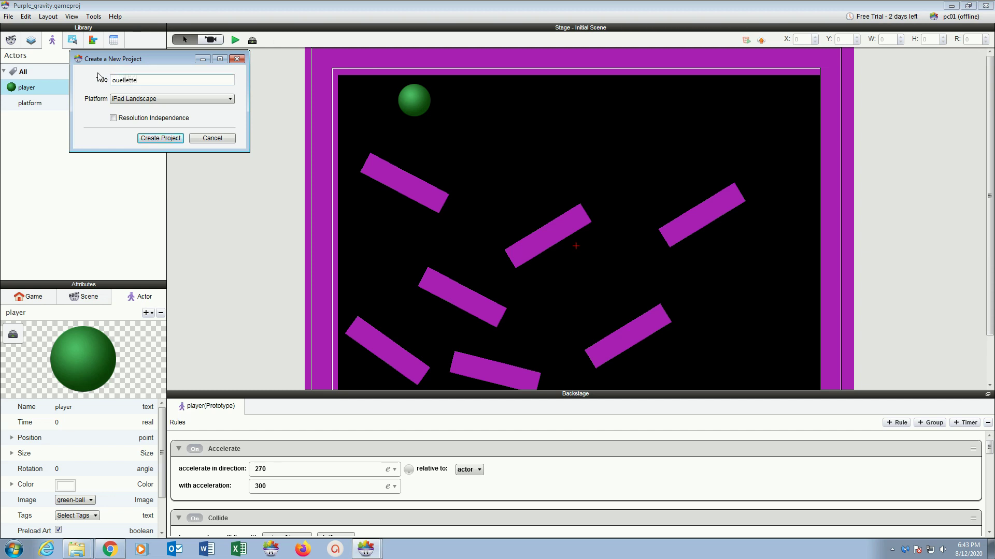
type("_3c")
left_click(151, 138)
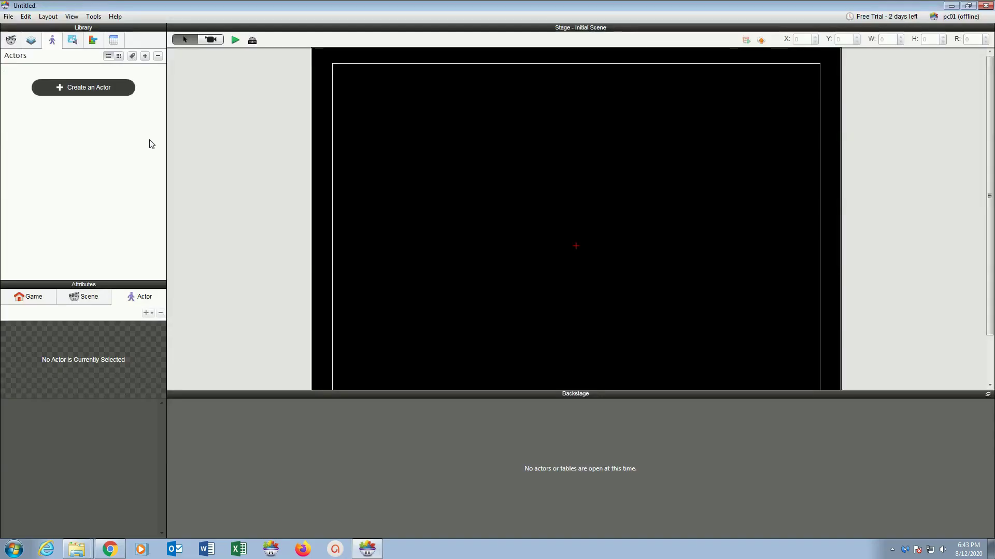
Save the new project under its existing title in the GameSalad Exercises folder on the Desktop
left_click(8, 17)
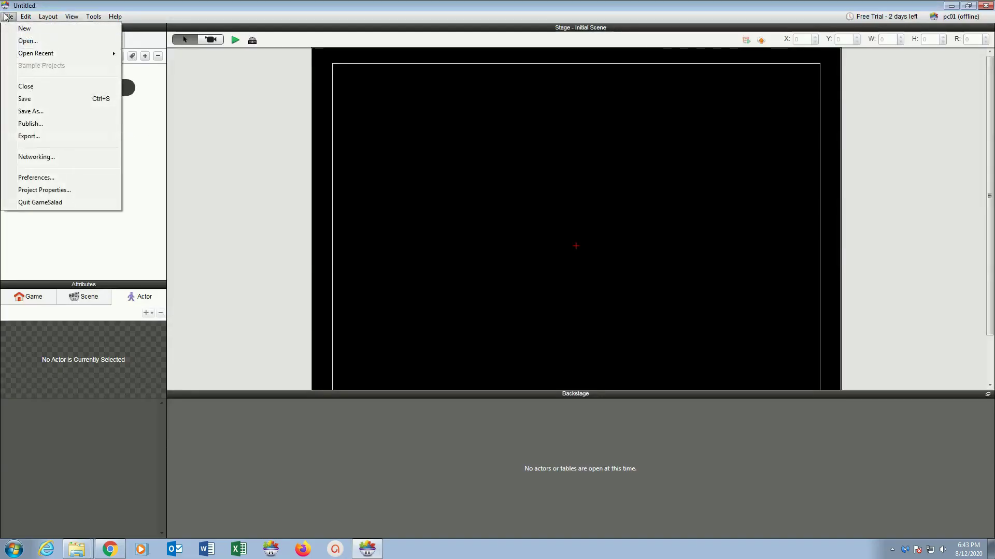
left_click(35, 110)
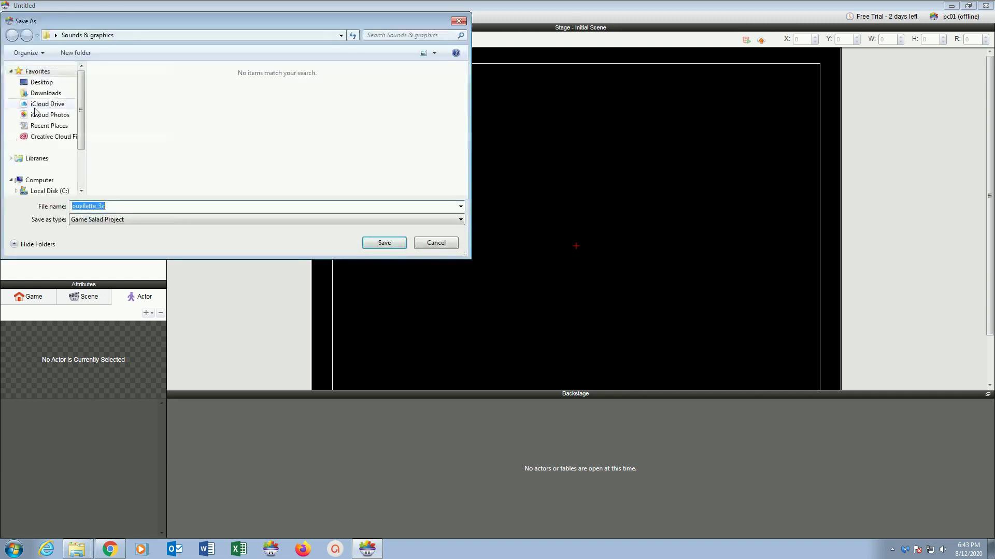
scroll(44, 86, "down", 3)
left_click(37, 78)
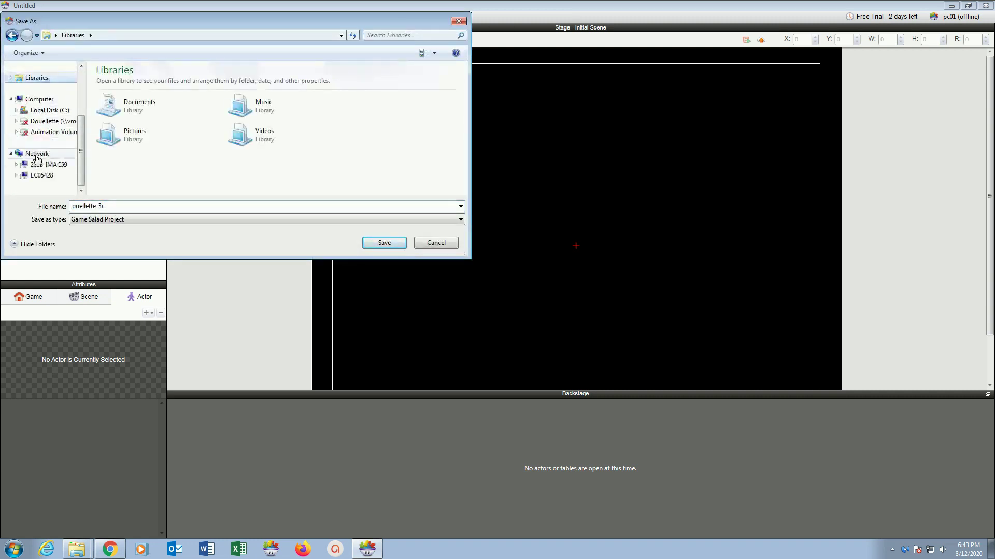
scroll(37, 150, "up", 3)
left_click(41, 84)
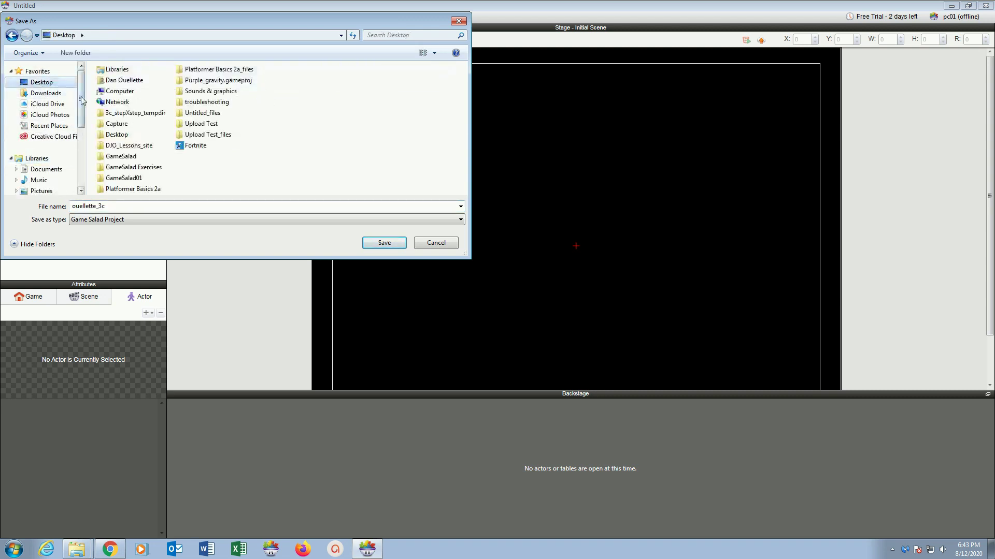
double_click(140, 167)
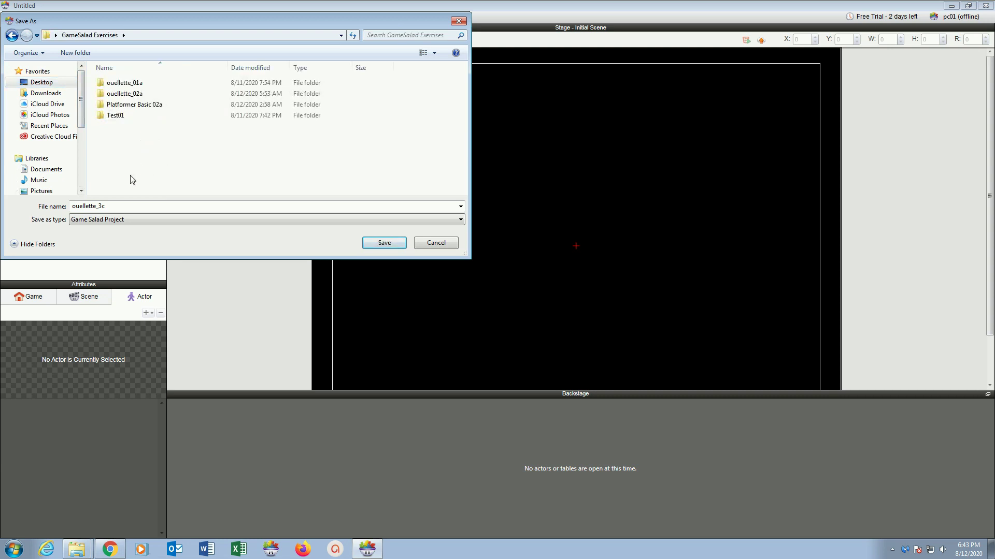
left_click(382, 247)
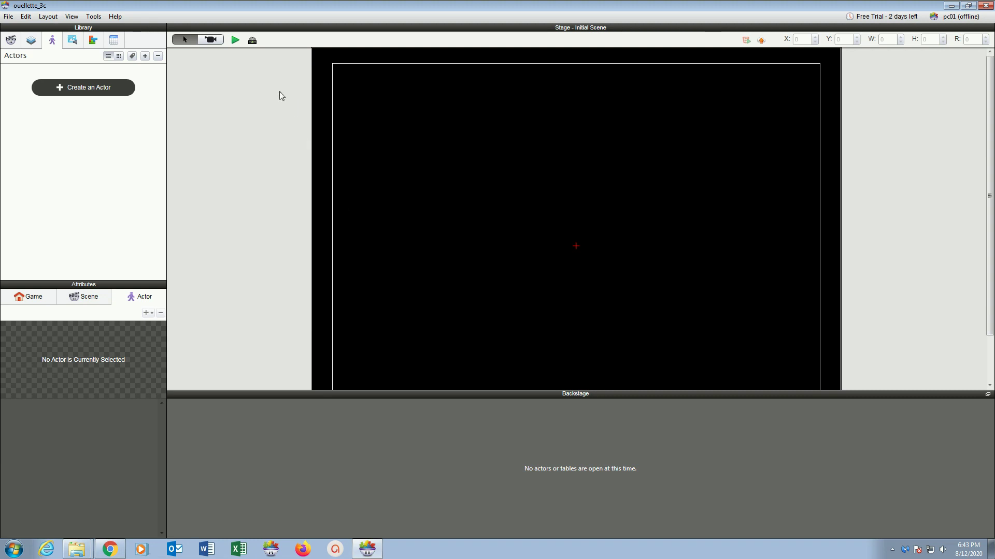
Hide the Backstage area to view the whole stage, and restore it
left_click(251, 41)
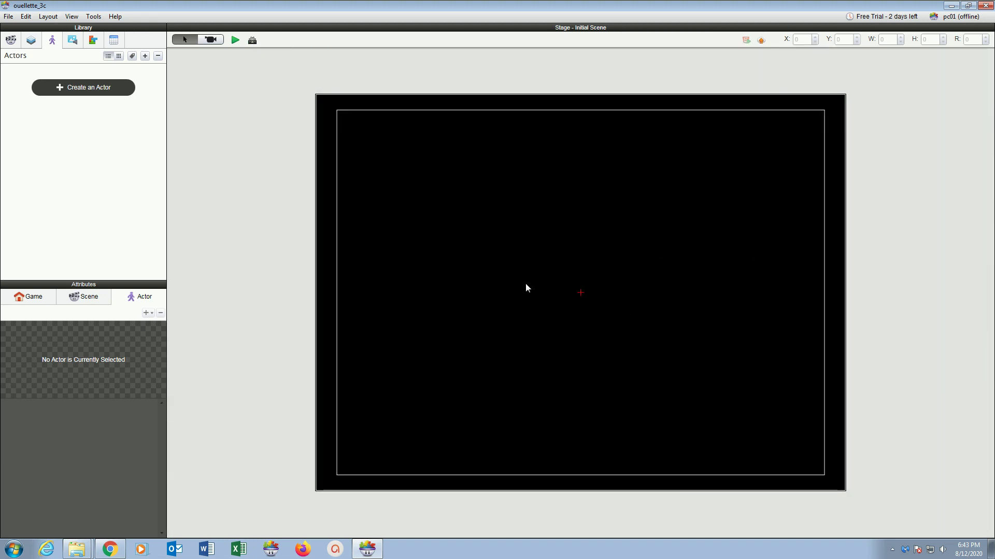
left_click(252, 41)
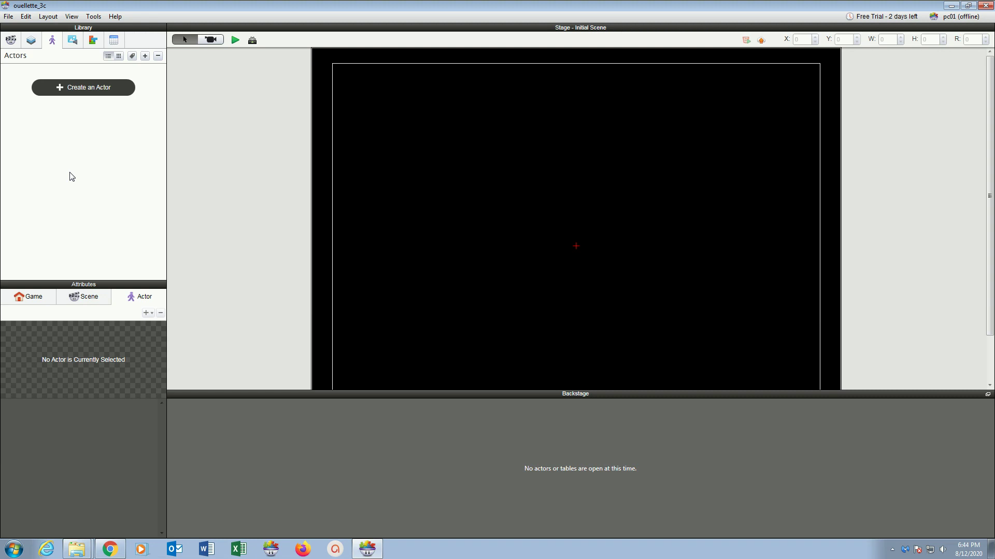
Import the green-ball image from the Desktop's Sounds & graphics folder into the project's media
left_click(74, 43)
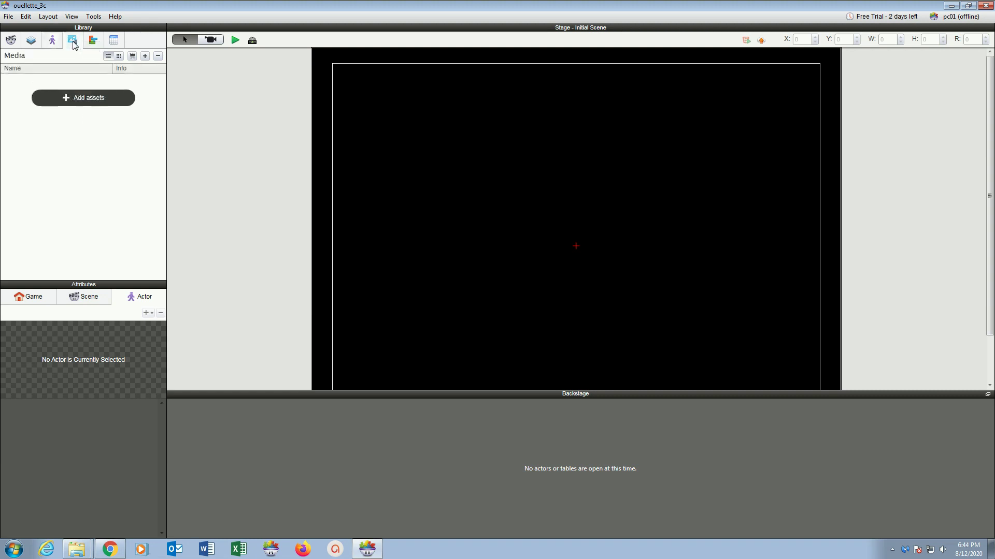
left_click(81, 99)
left_click(45, 85)
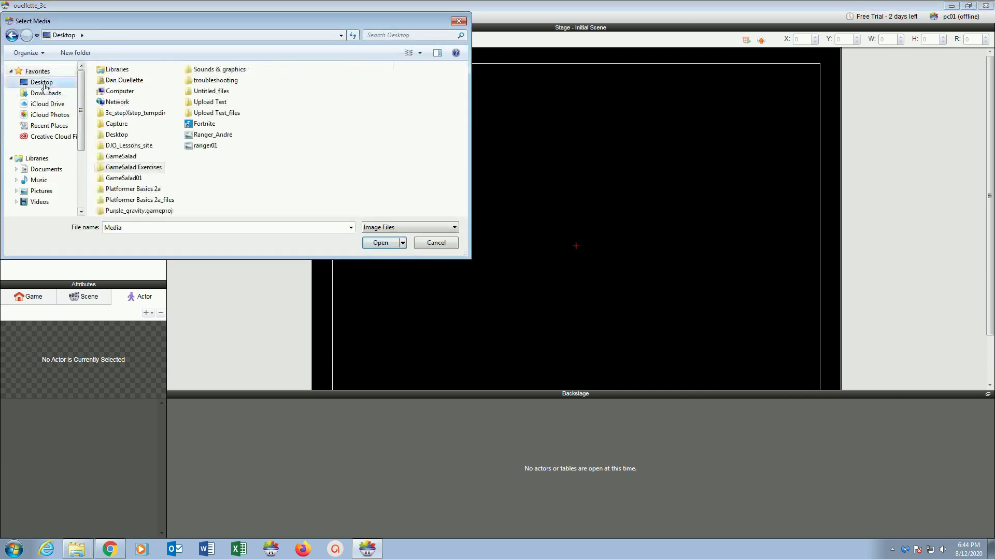
double_click(206, 71)
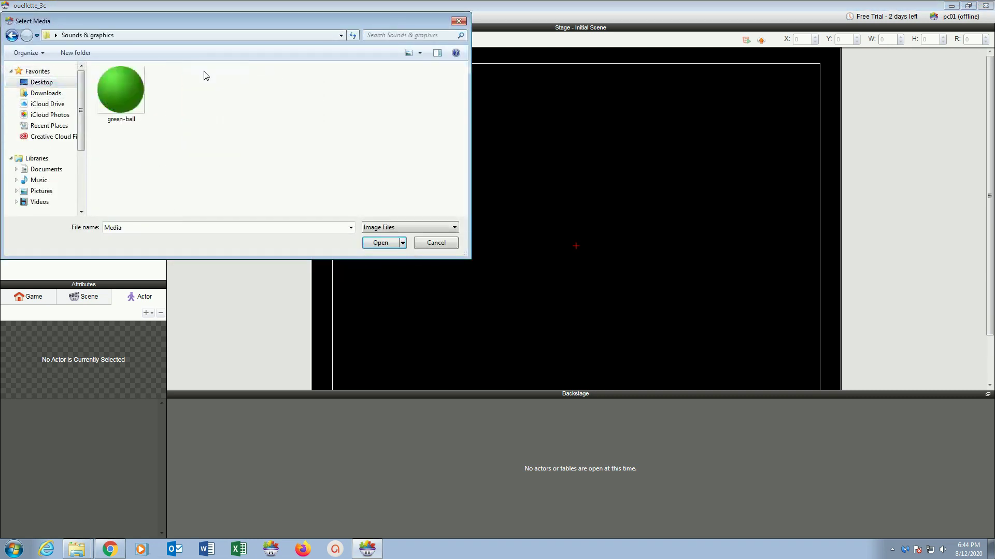
left_click(126, 93)
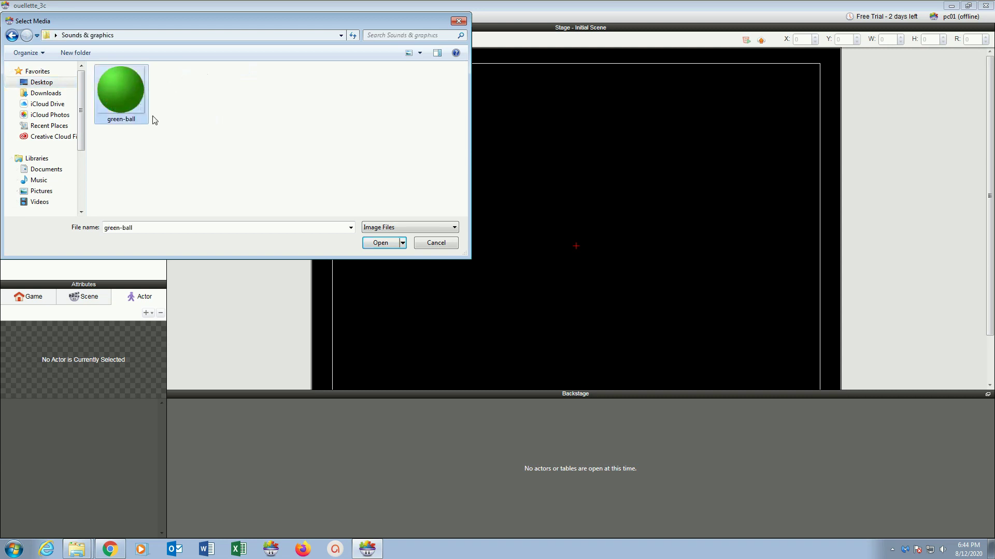
left_click(381, 243)
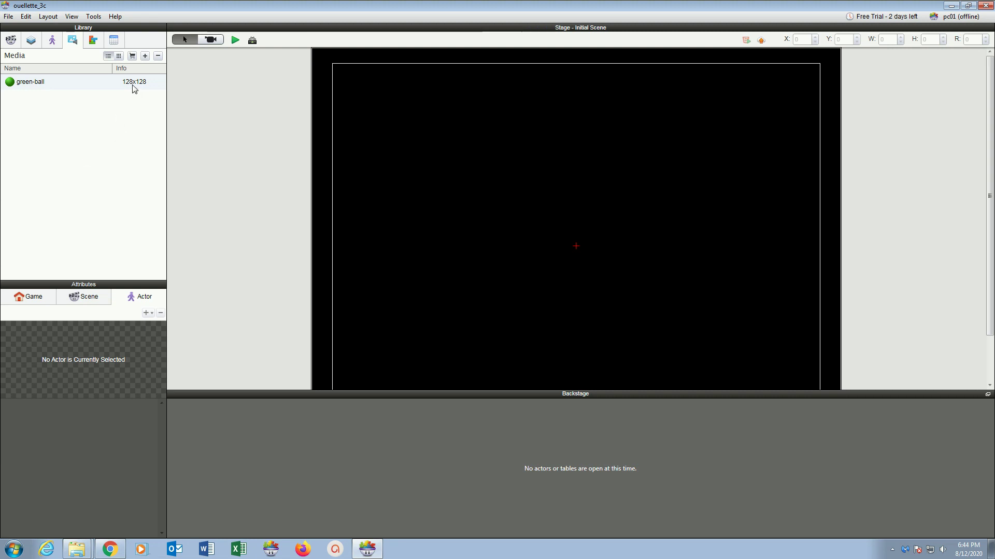
left_click(54, 83)
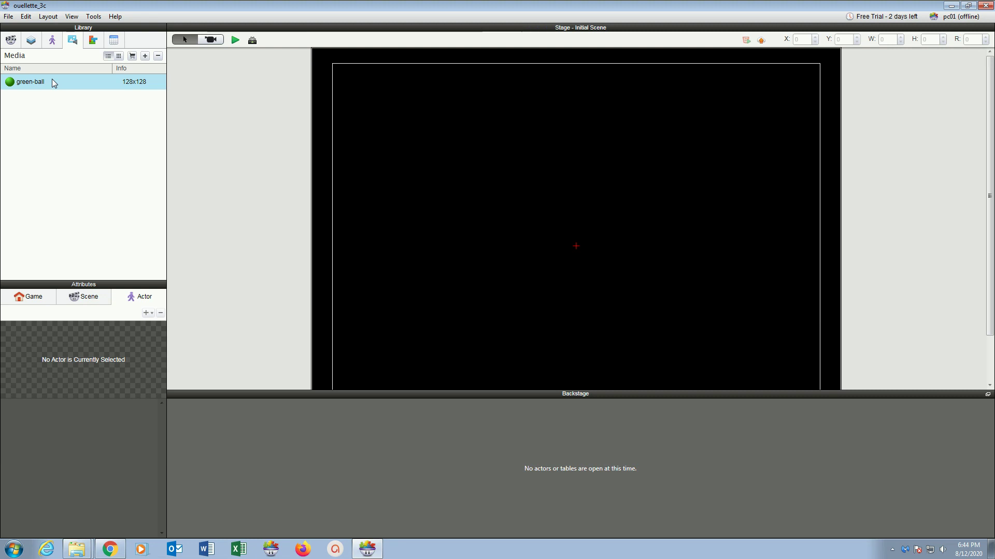
left_click(53, 43)
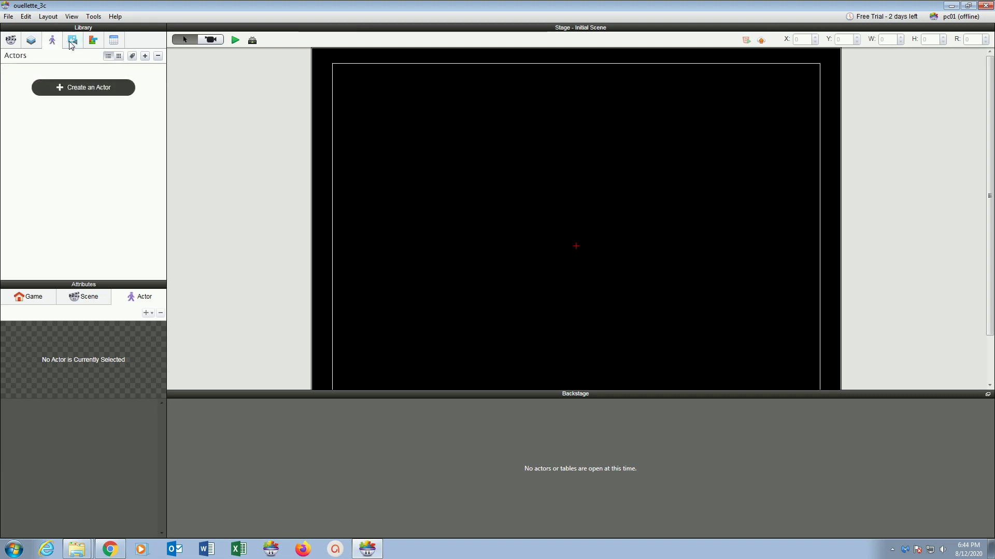
left_click(71, 45)
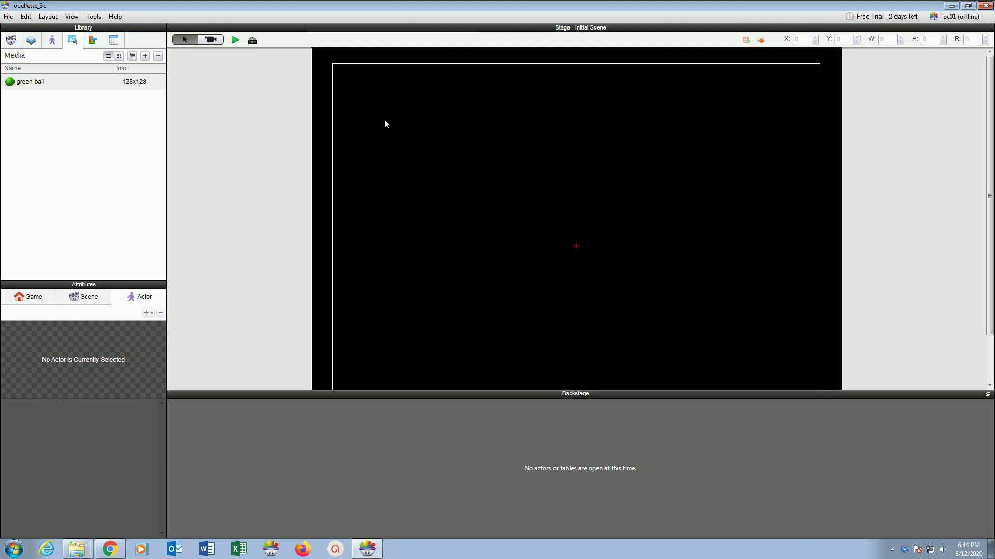
left_click(51, 43)
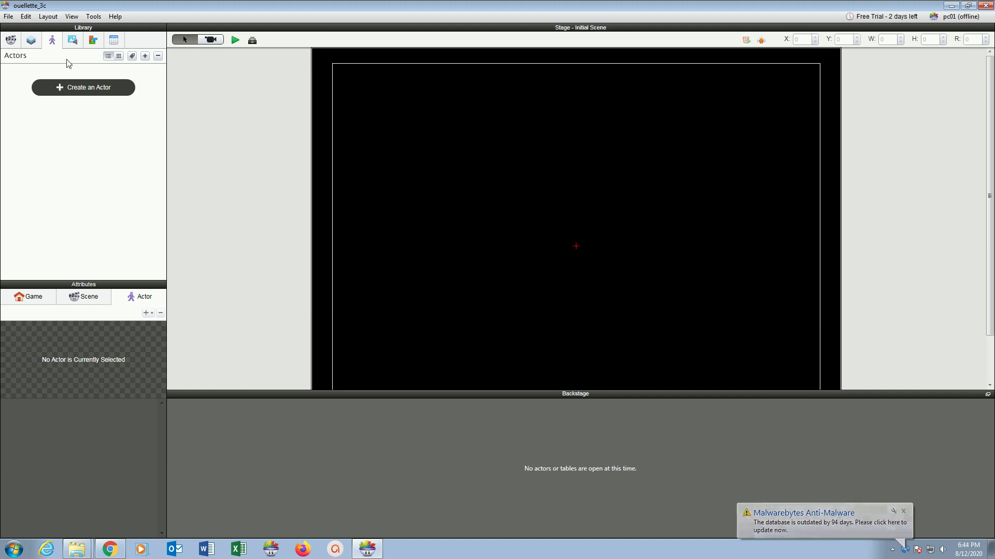
Place the green-ball image from the project's media in the upper-left area of the stage as a new actor
left_click(72, 42)
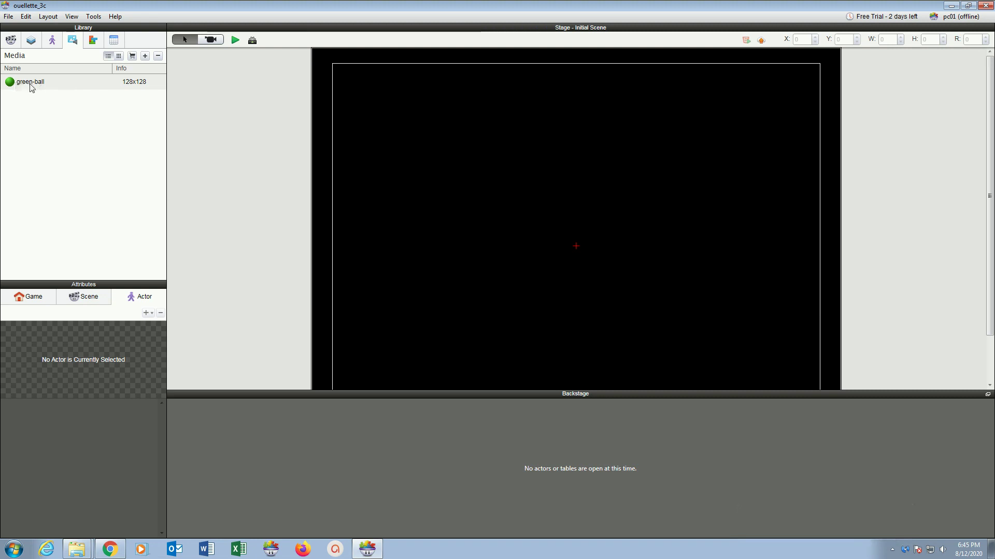
left_click_drag(29, 87, 424, 147)
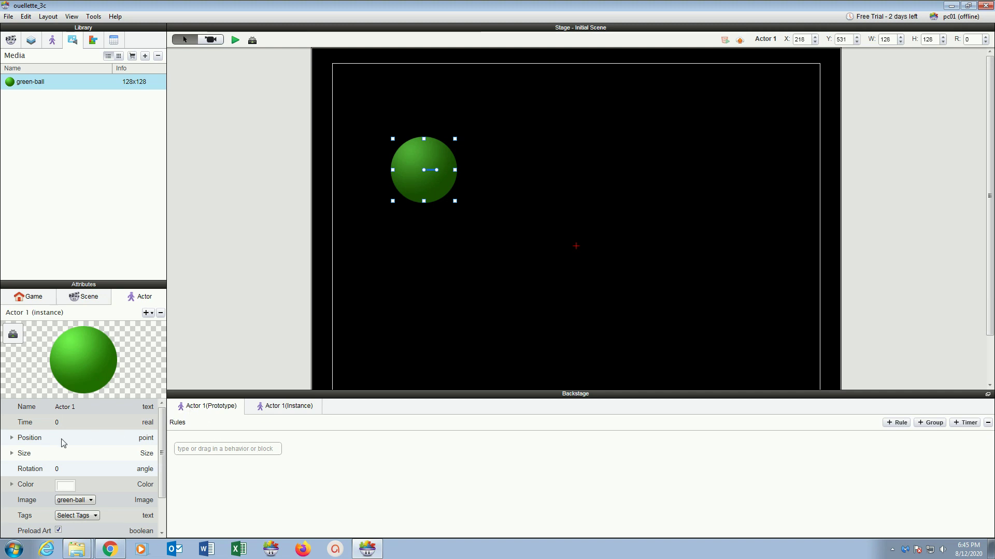
Set the green ball instance's width and height to 64 and move it up to about X 228, Y 602
left_click(12, 454)
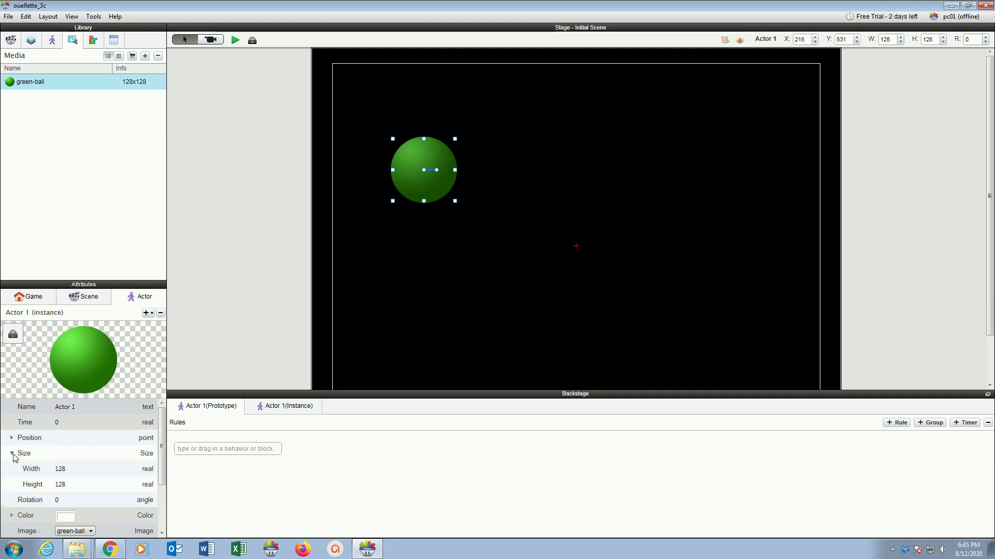
left_click(60, 470)
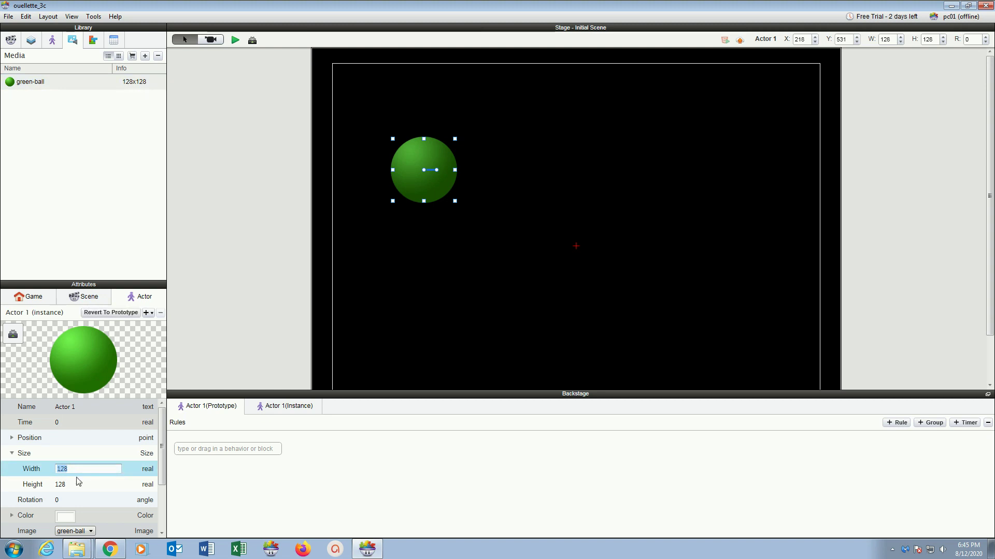
type("64")
key("Return")
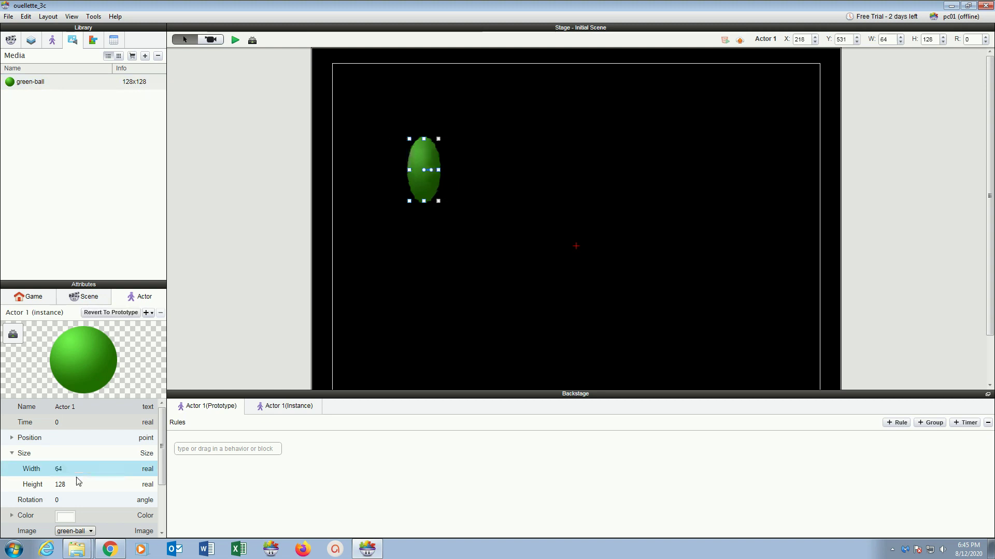
left_click(61, 485)
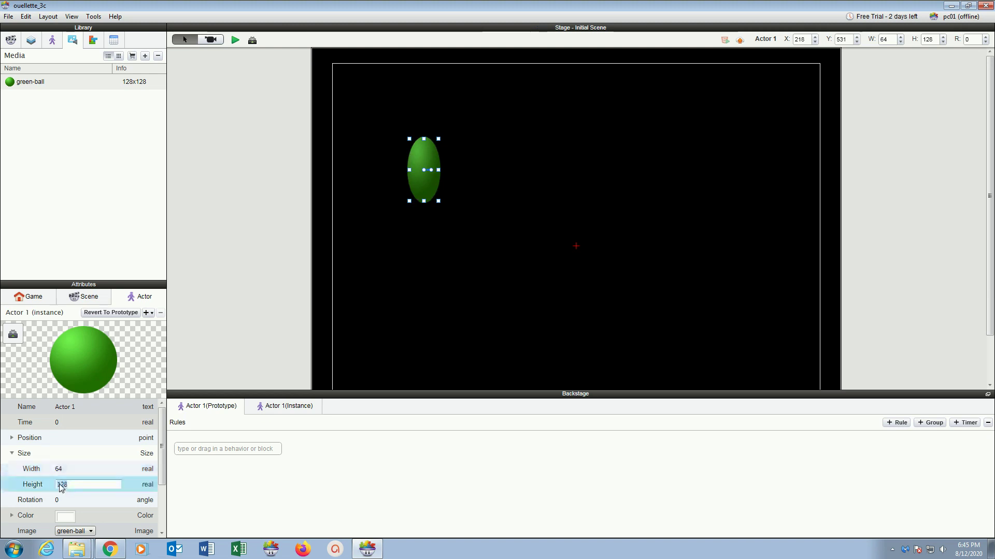
type("64")
key("Return")
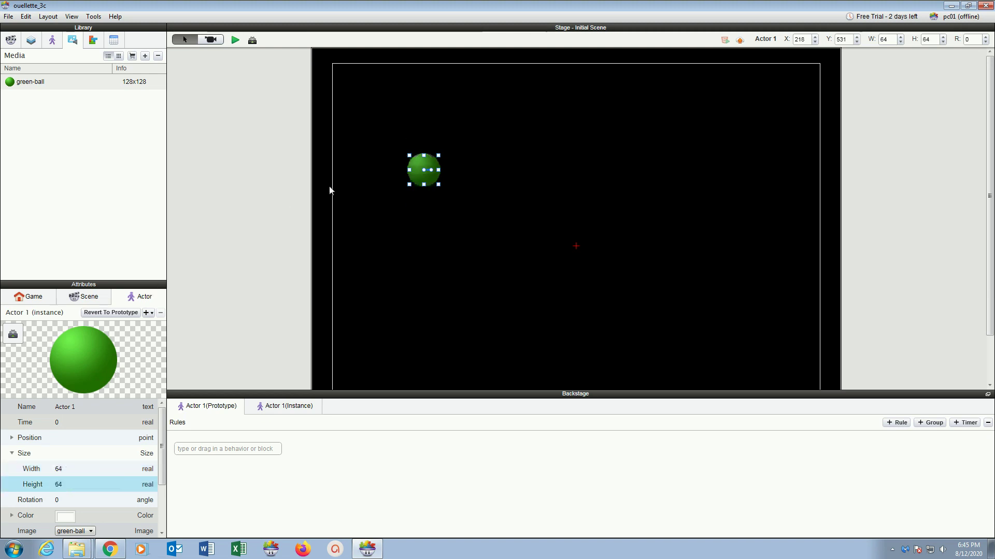
left_click_drag(417, 168, 423, 131)
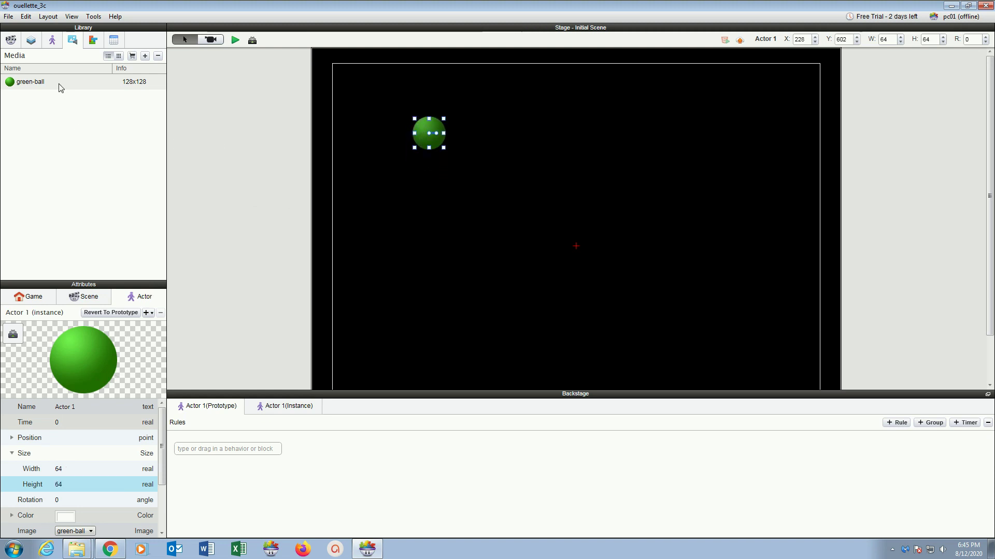
Rename the green ball actor in the project's actor list as GreenBall
left_click(51, 41)
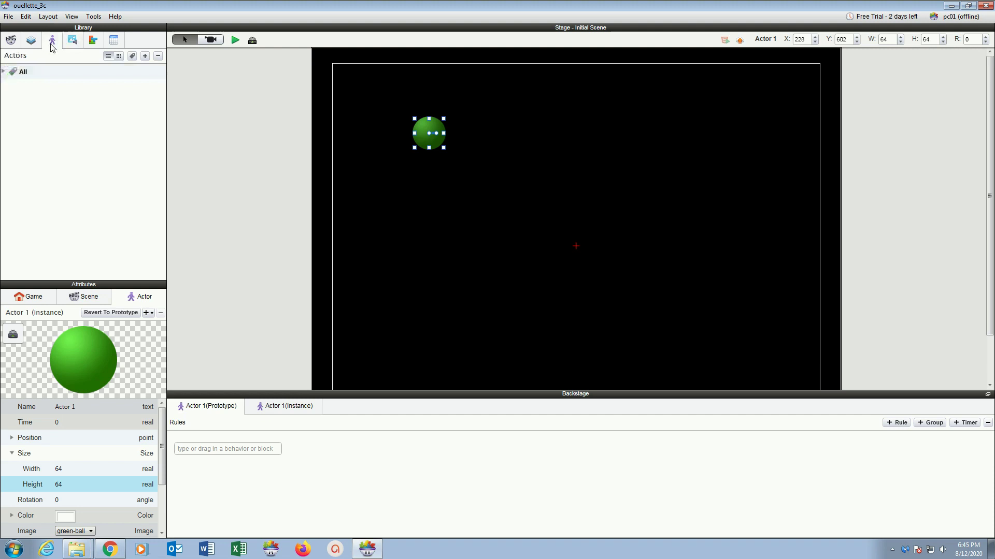
left_click(4, 72)
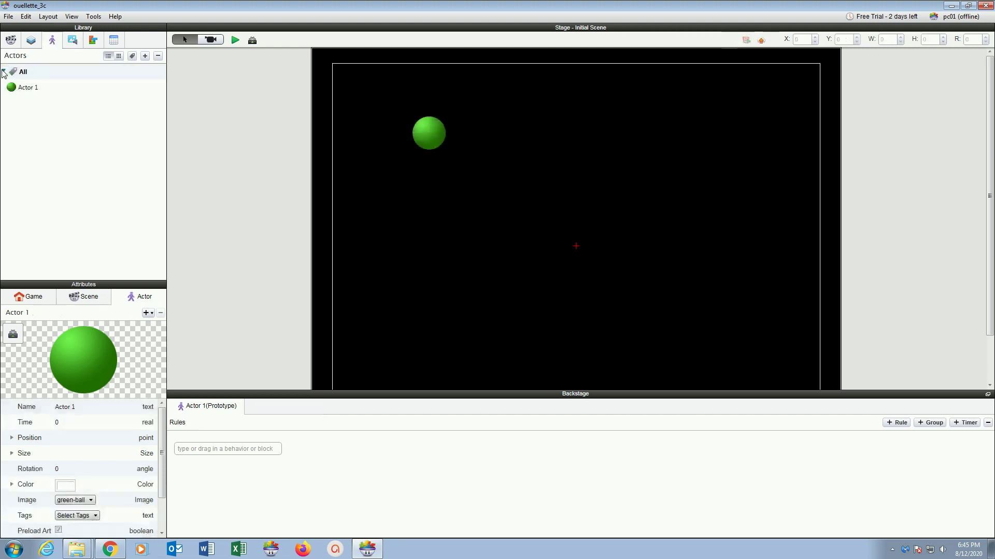
left_click(27, 89)
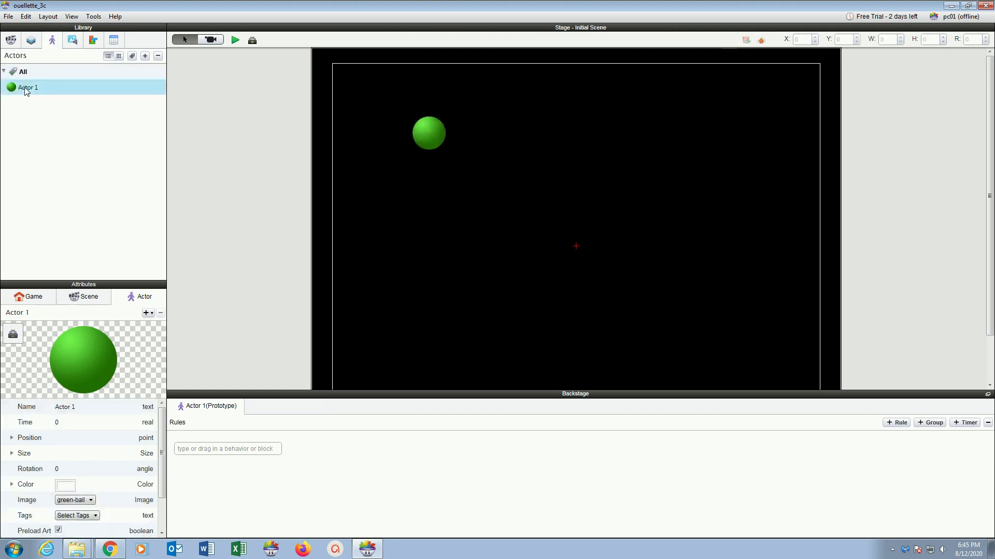
left_click(27, 90)
type("GreenBall")
key("Return")
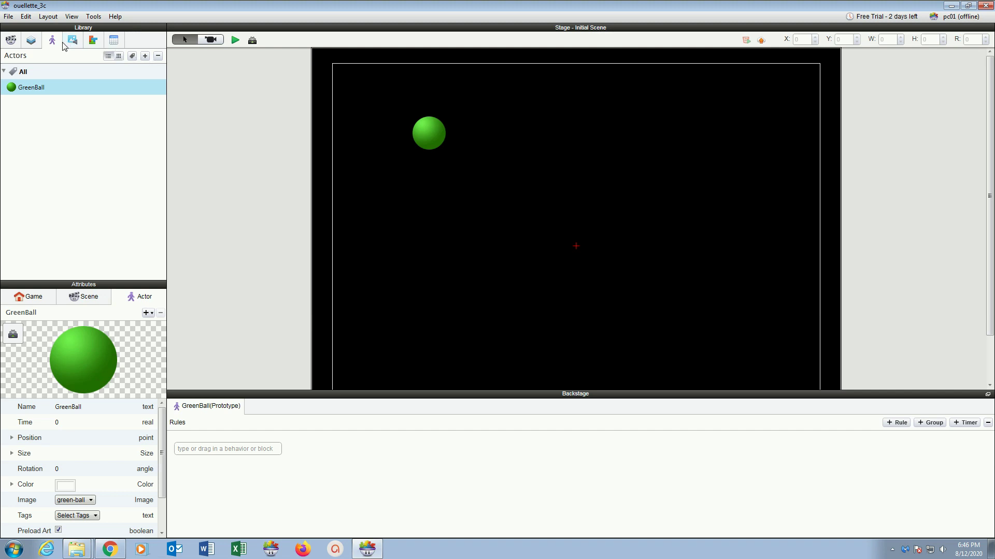
Create a second actor in the project and name it platform
left_click(145, 56)
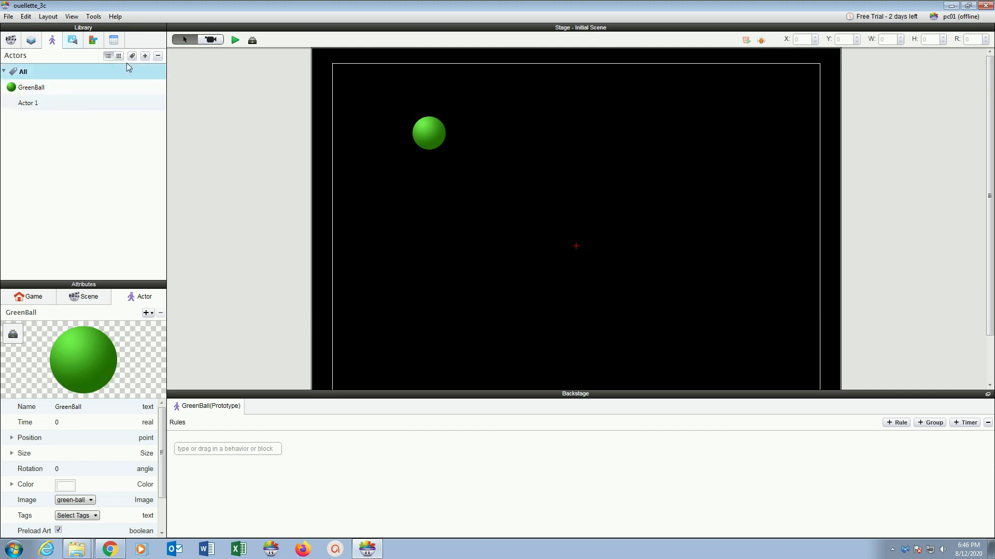
double_click(29, 103)
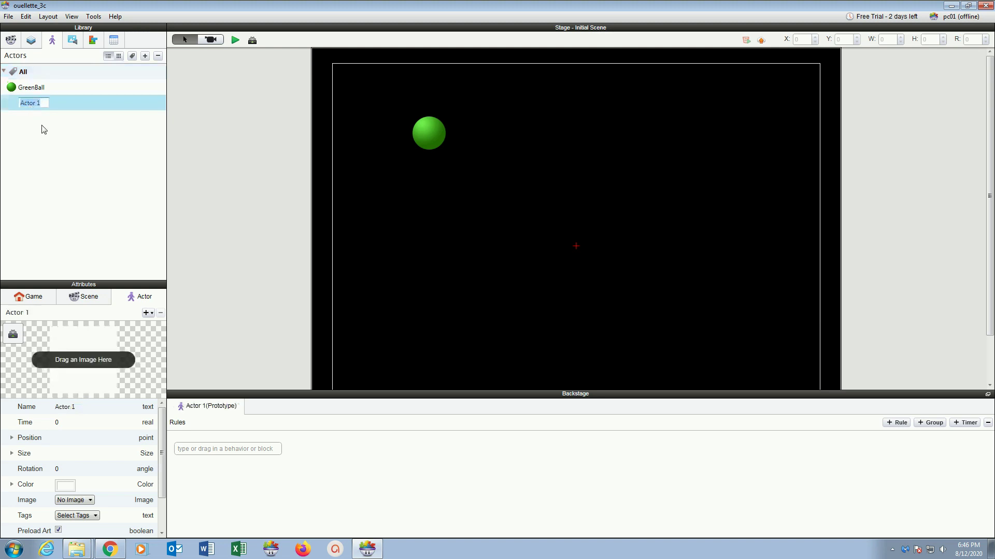
type("platform")
key("Return")
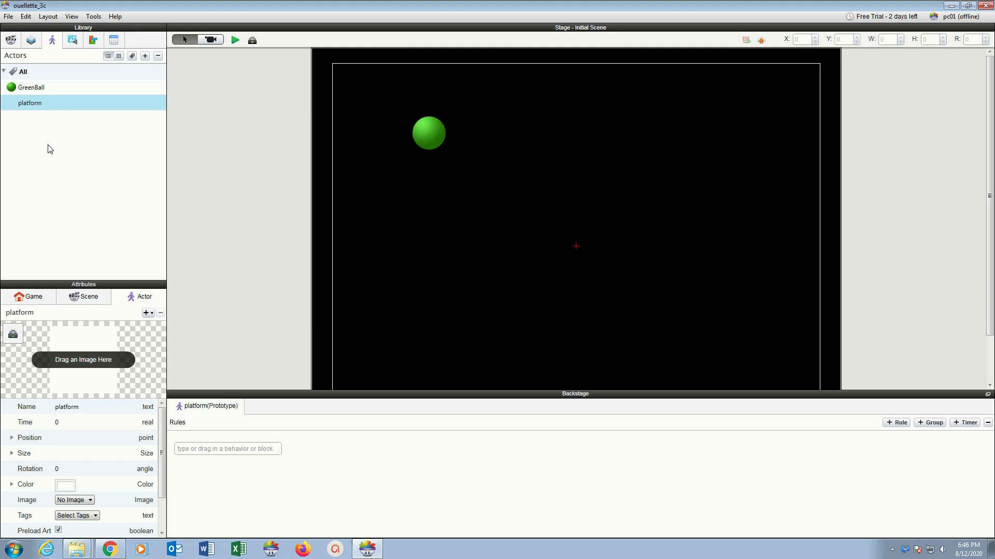
Set the platform actor's color to the light blue-violet basic color
left_click(62, 487)
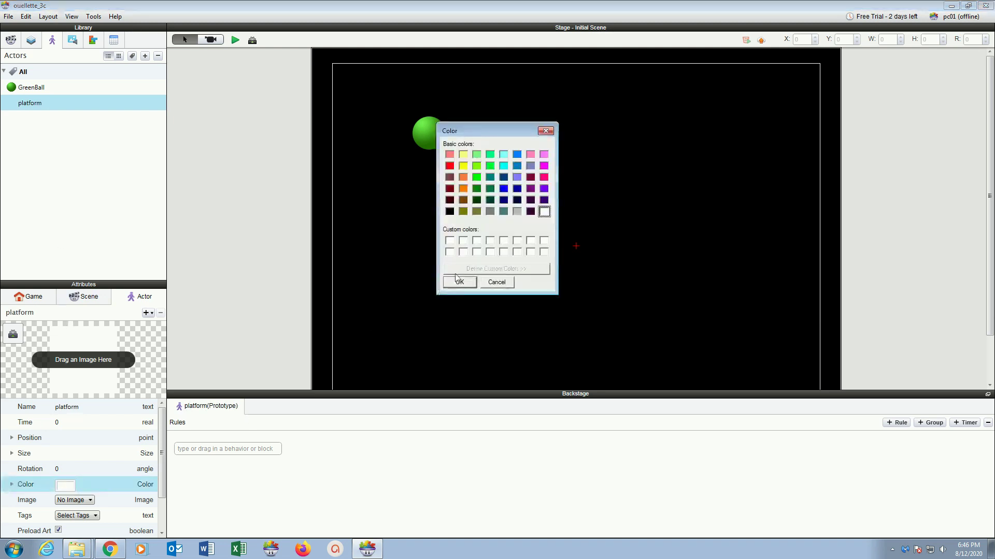
left_click(517, 177)
left_click(463, 283)
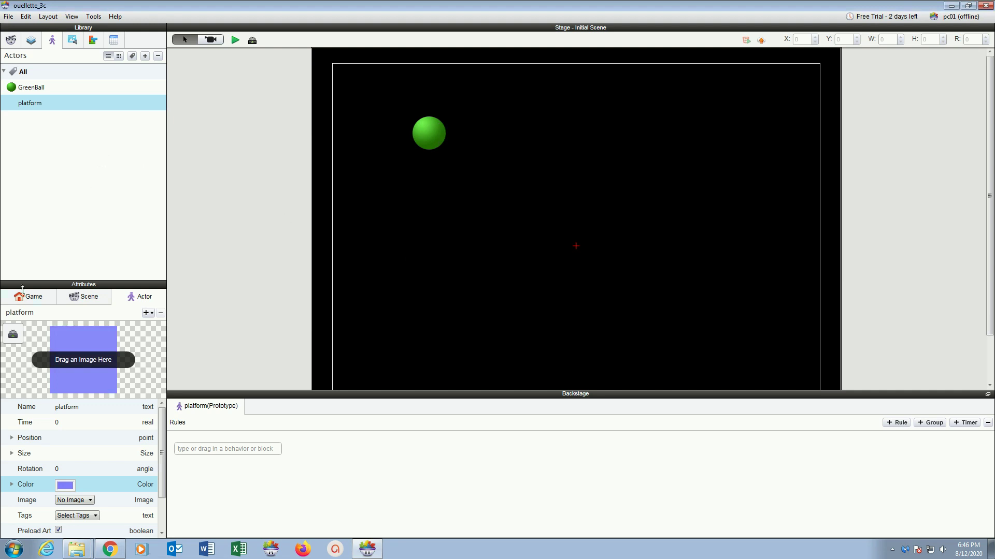
Set the platform prototype's width and height to 64
left_click(12, 454)
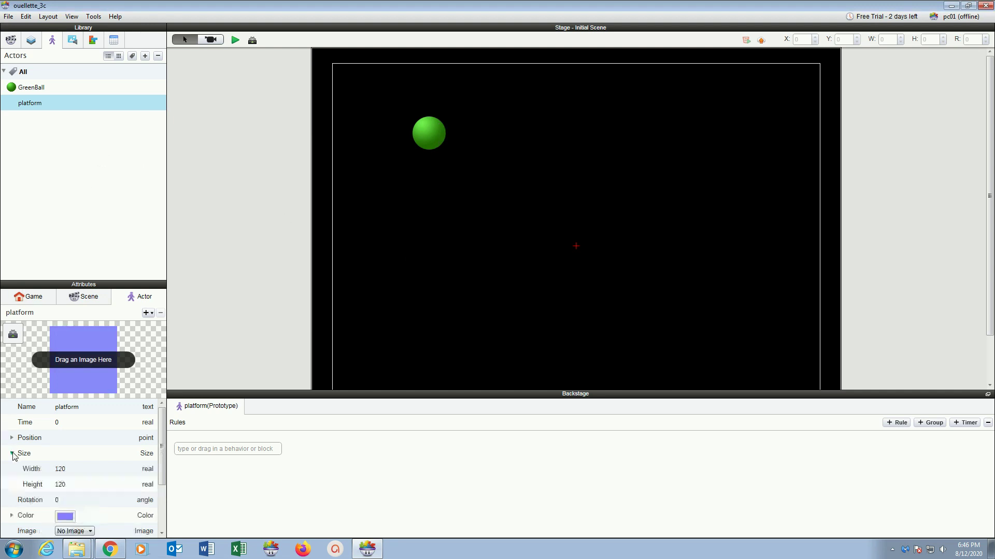
left_click(60, 469)
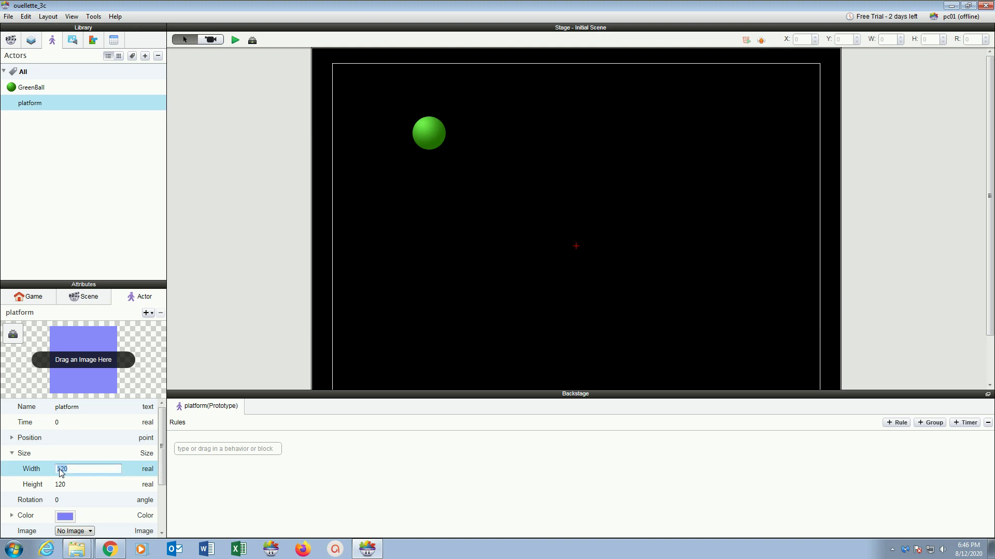
type("64")
left_click(63, 485)
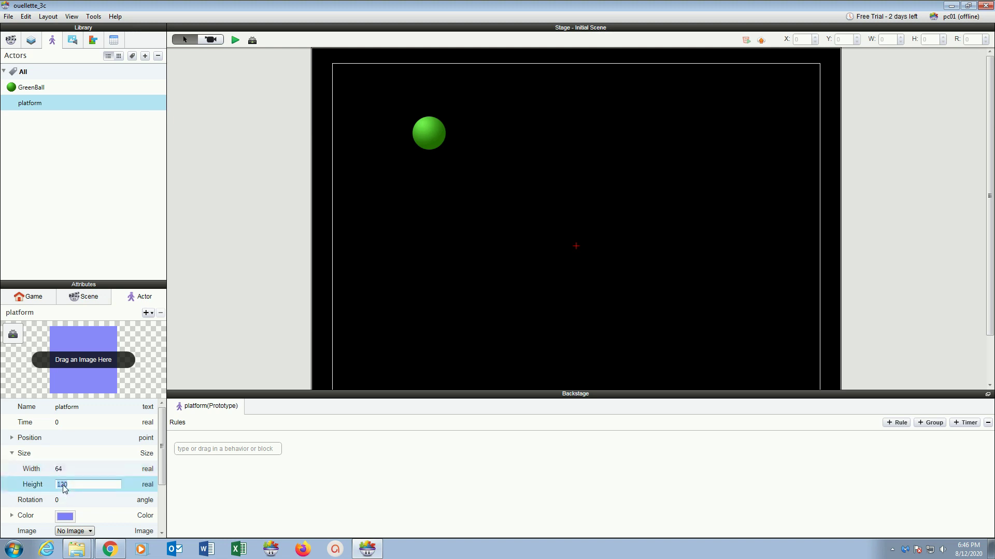
type("64")
key("Return")
Hide the Backstage area and line the stage's bottom edge with a platform about 1023 by 64, duplicating it along the top edge
left_click(253, 41)
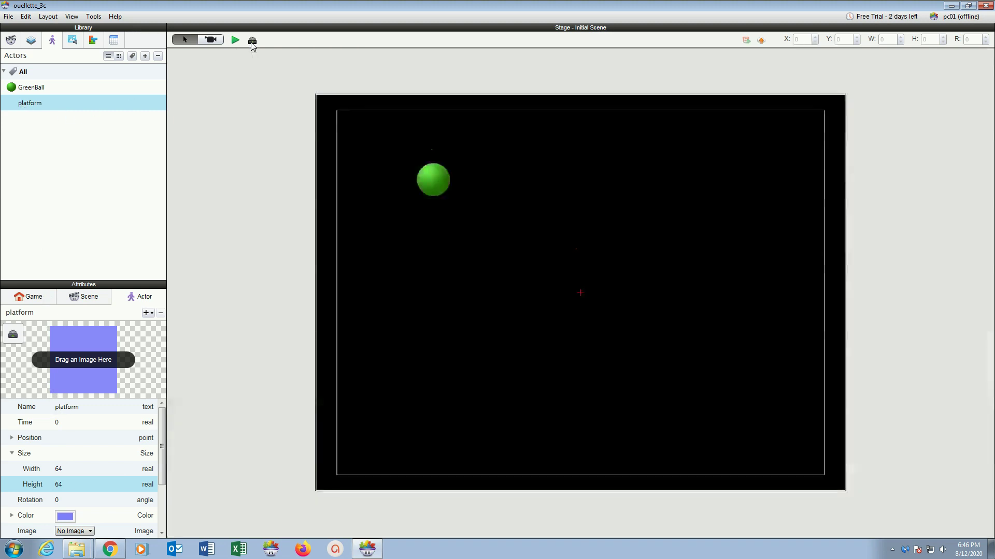
left_click_drag(22, 107, 845, 472)
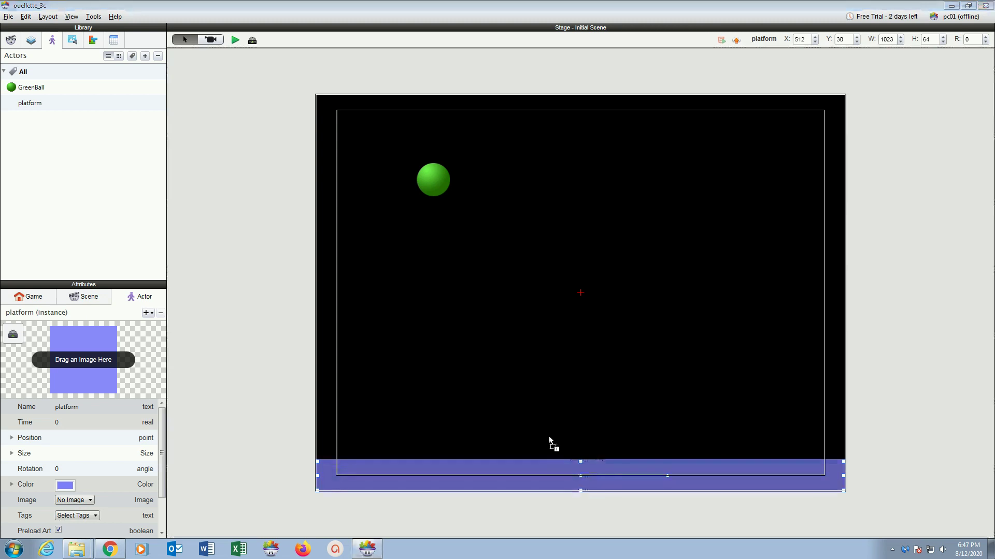
left_click_drag(558, 469, 526, 114, "alt")
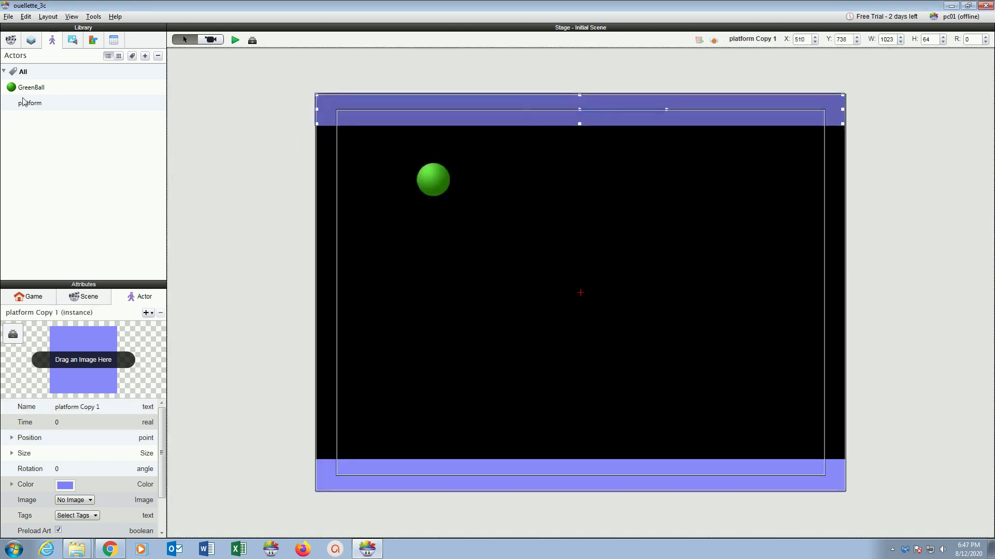
Line the stage's left edge with a platform about 64 wide and 663 high, and copy it to the right edge
left_click_drag(23, 102, 340, 464)
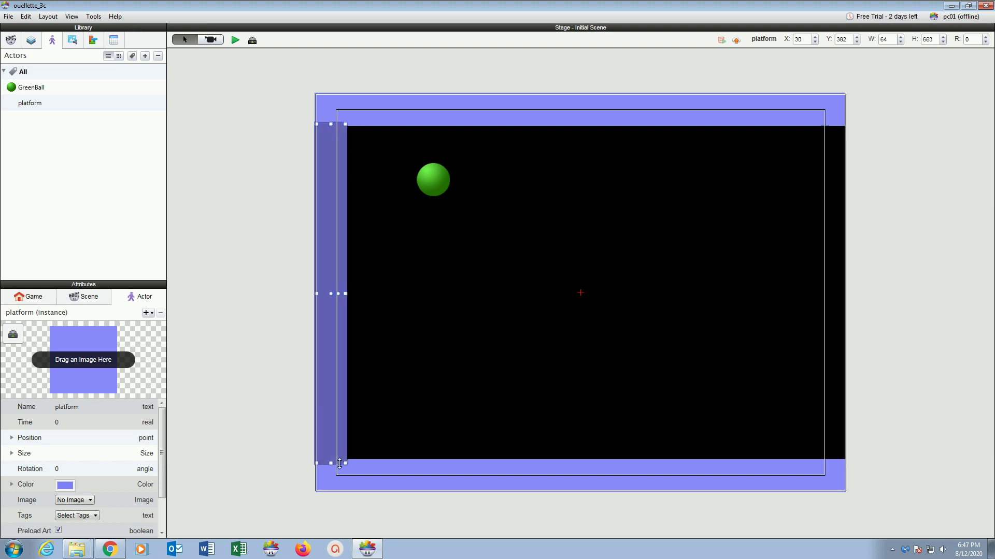
key("ctrl+c")
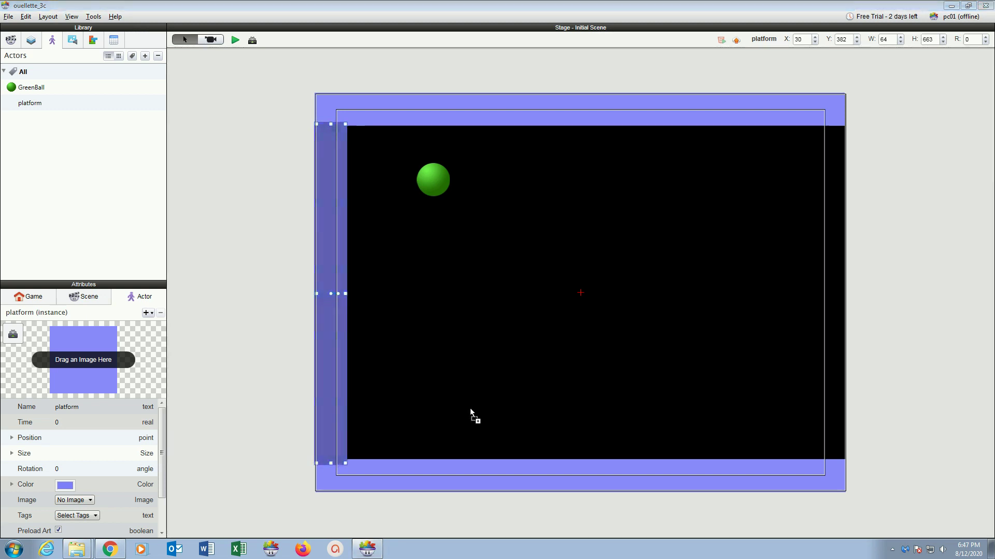
key("ctrl+v")
left_click_drag(460, 403, 819, 259)
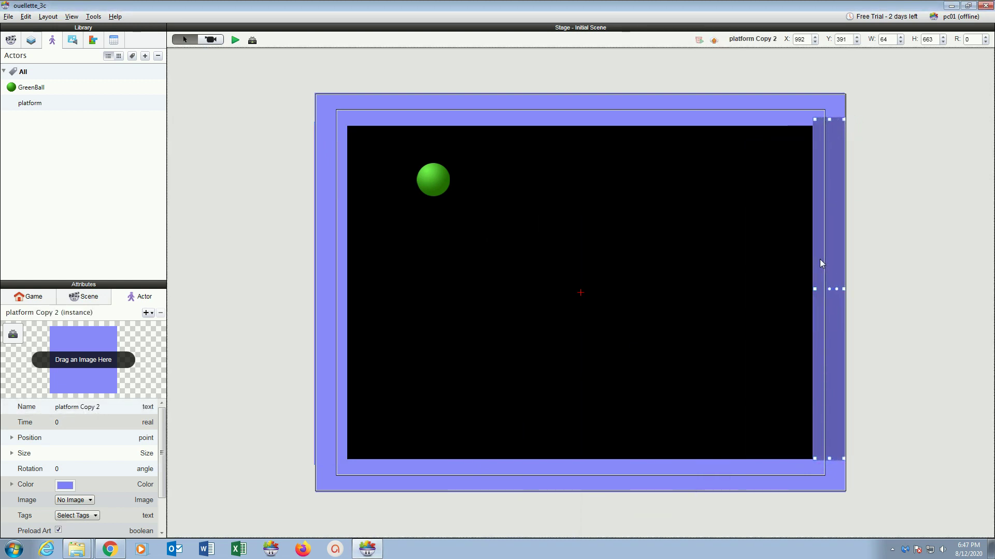
Deselect the right border platform and save the project
left_click(391, 362)
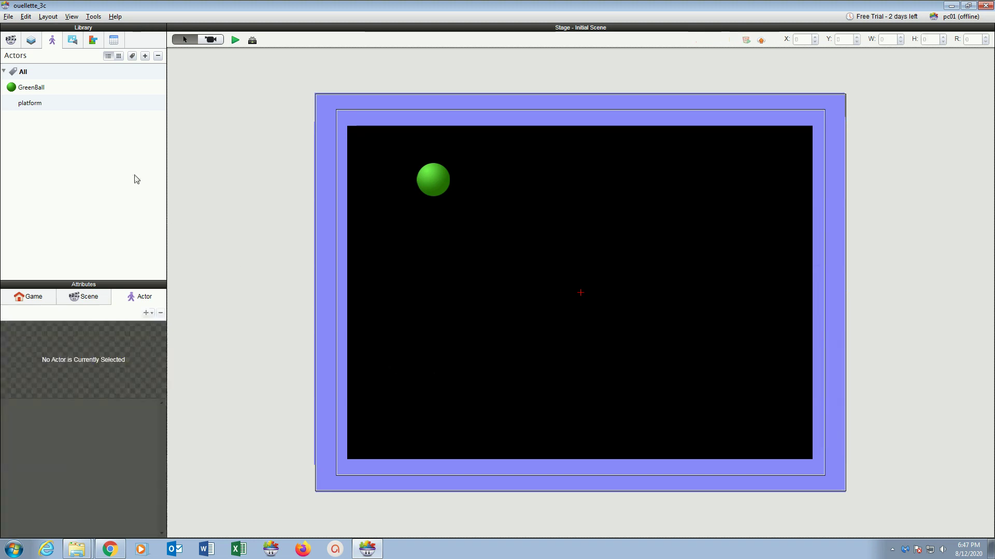
left_click(11, 17)
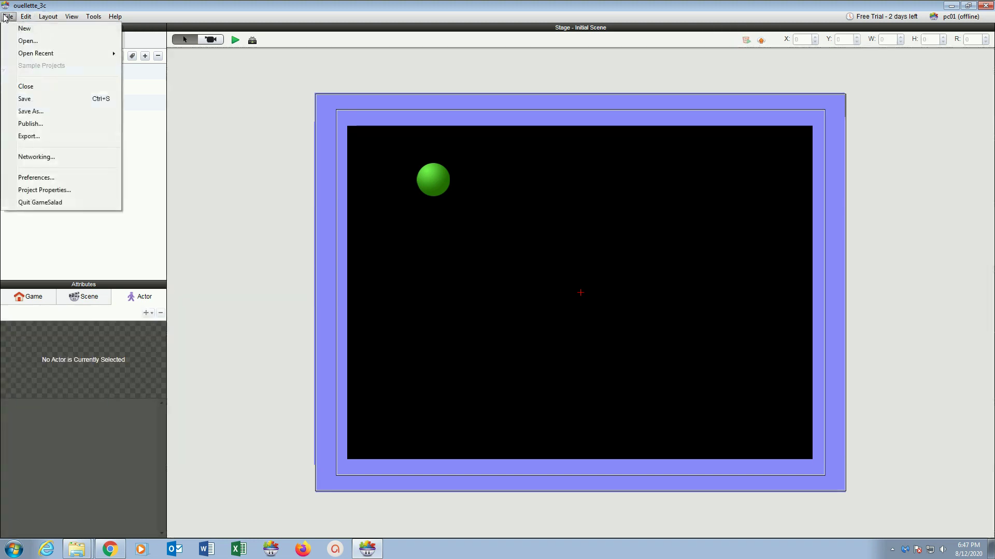
left_click(13, 99)
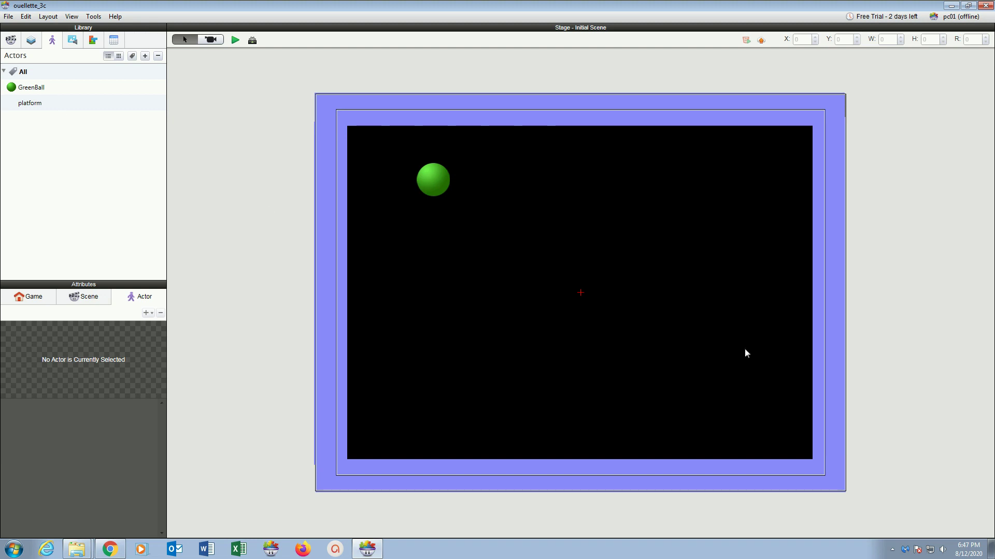
Place a platform about 171 by 46 below the ball, tilted about 15°, plus copies tilted about -26° at upper right and lower middle
left_click(27, 104)
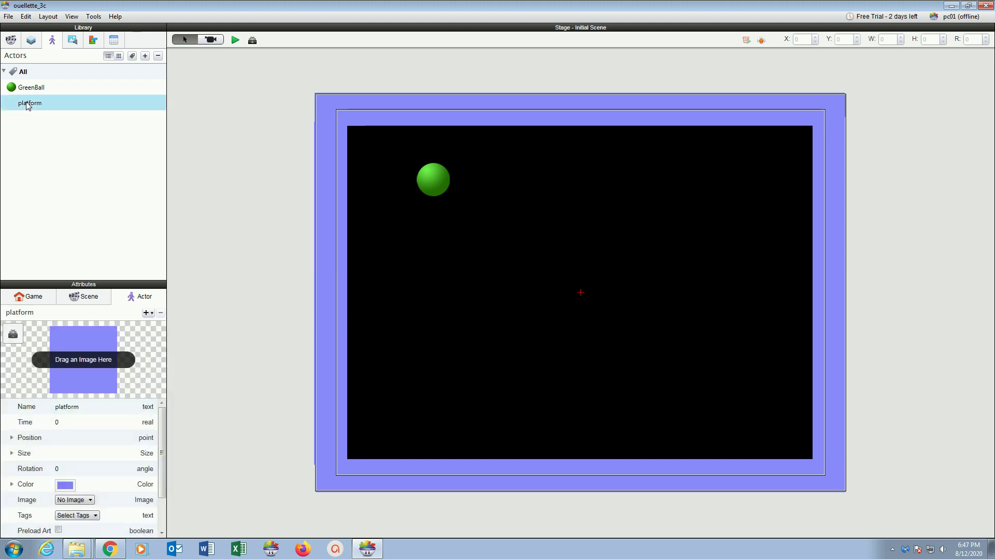
left_click_drag(28, 104, 524, 362)
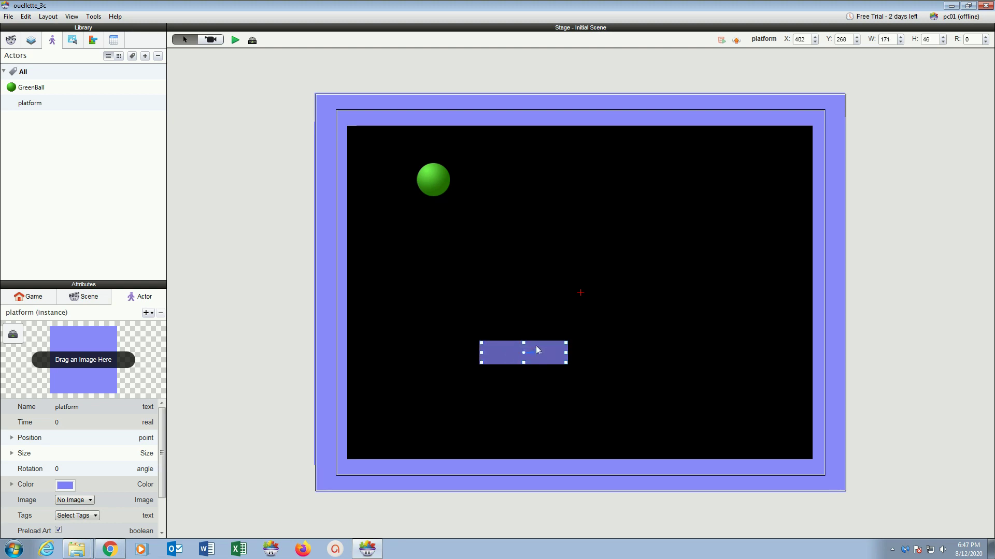
left_click_drag(536, 351, 689, 205)
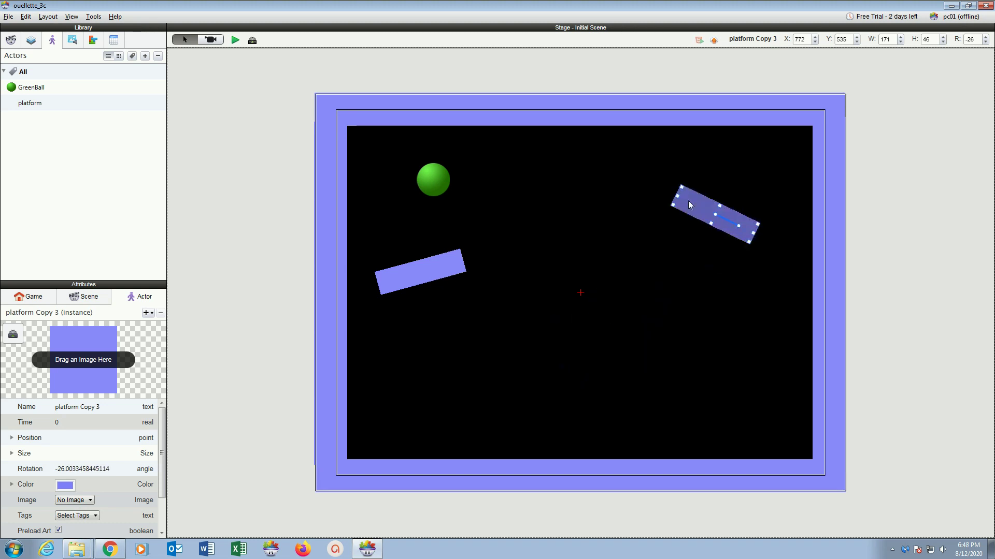
key("ctrl+v")
left_click_drag(622, 352, 549, 336)
Move the platform below the ball to about X 192, Y 484, tilt it about -32°, and rotate the lower-middle platform to about 31°
left_click(393, 272)
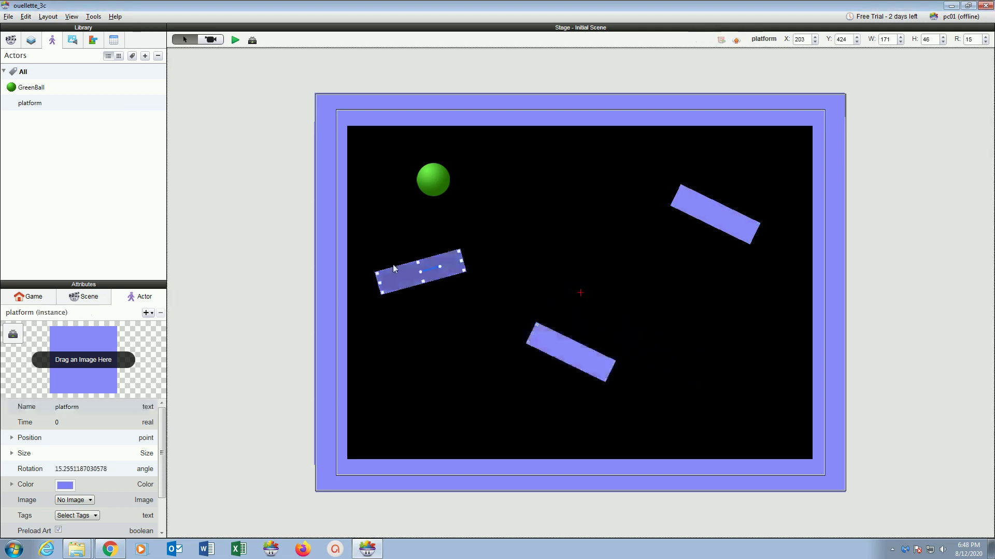
left_click_drag(397, 272, 391, 241)
left_click(568, 355)
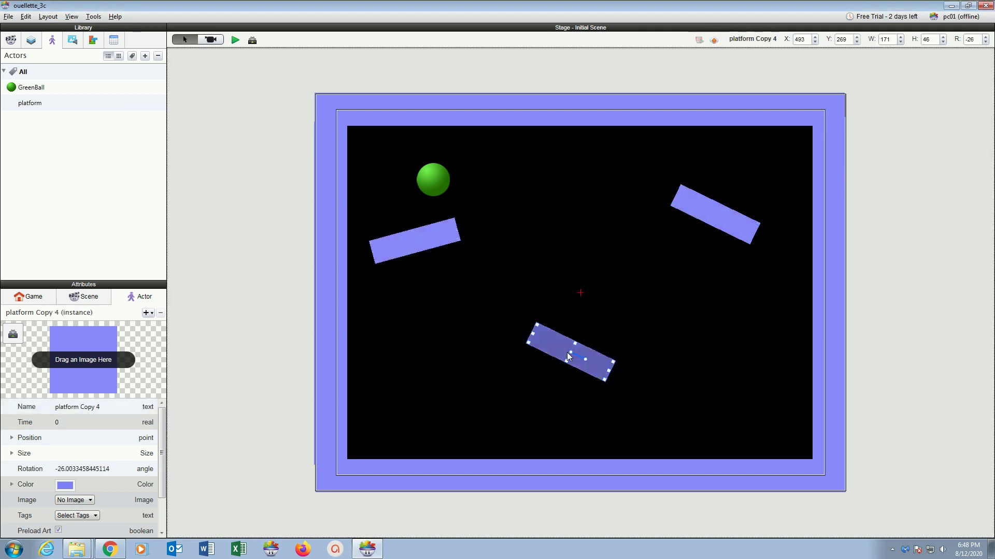
mouse_move(585, 358)
left_mouse_down()
mouse_move(578, 338)
mouse_move(584, 344)
left_mouse_up()
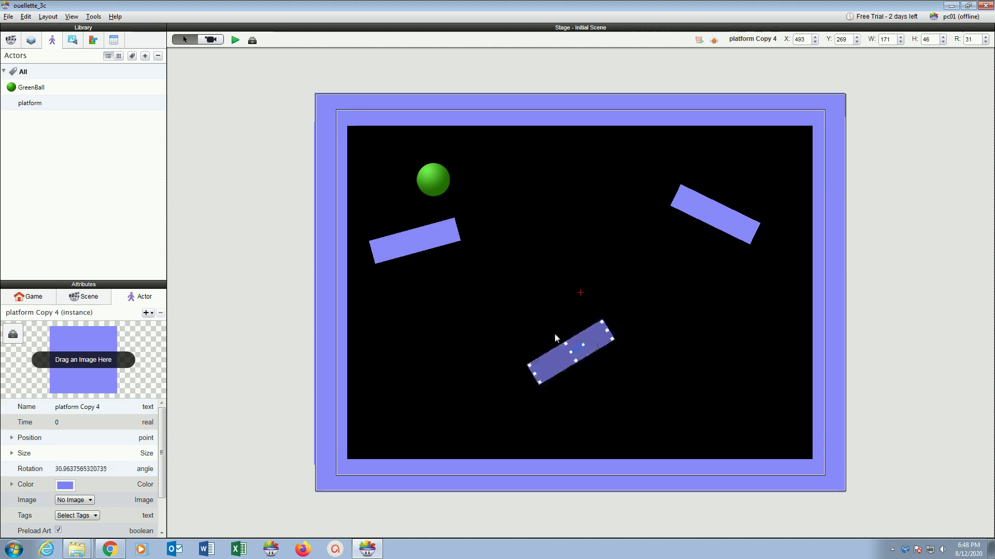
left_click(407, 245)
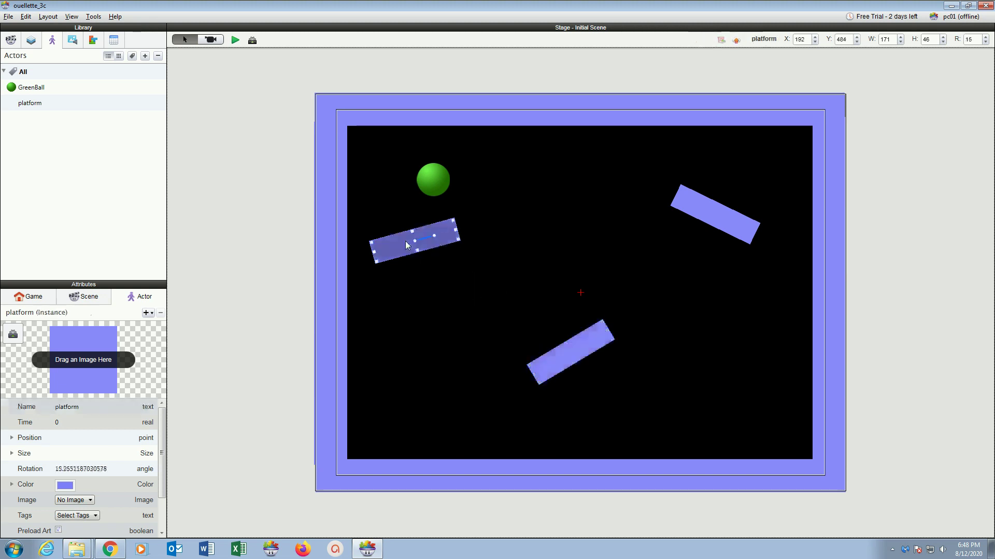
left_click_drag(433, 234, 502, 297)
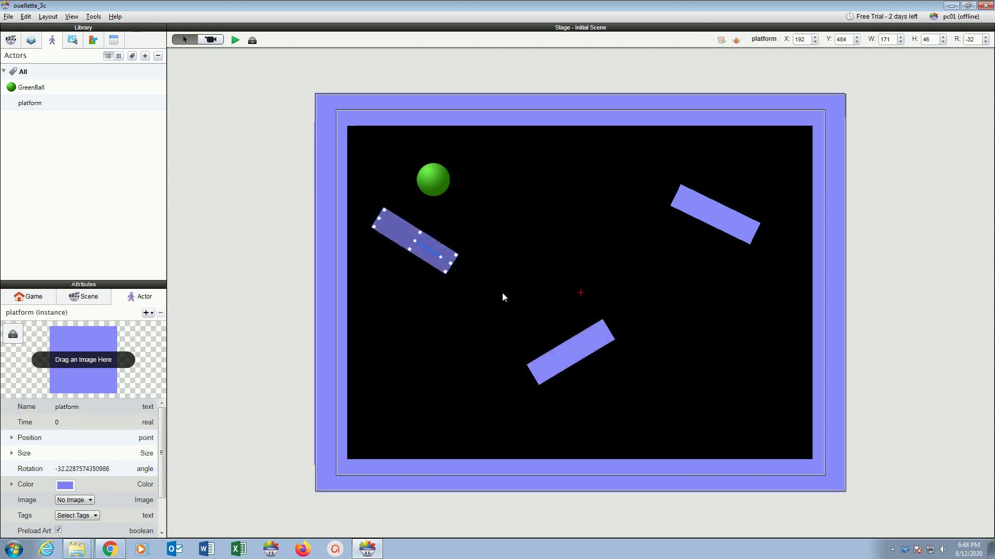
Move the lower-middle platform up to about X 409, Y 359 and widen it to about 201
left_click(565, 364)
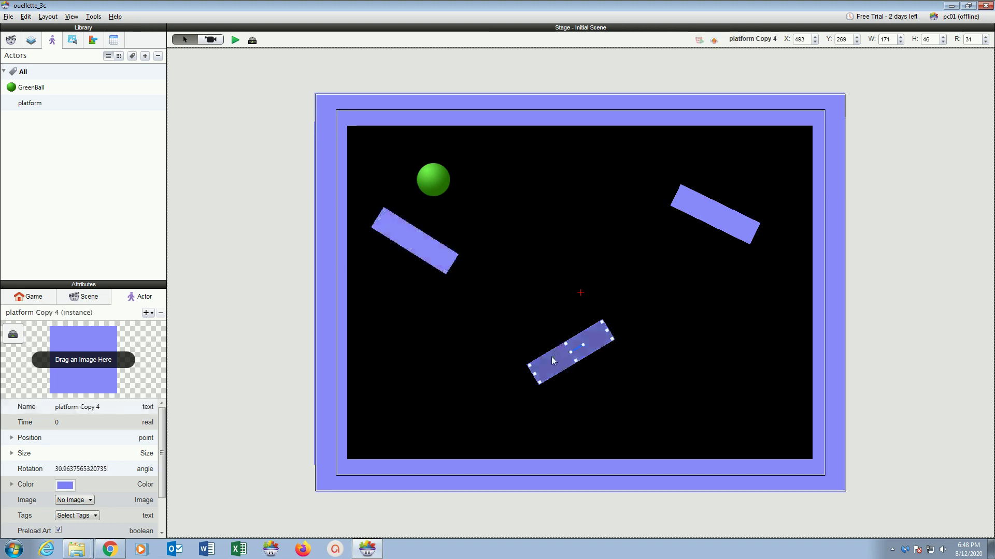
left_click_drag(546, 356, 504, 318)
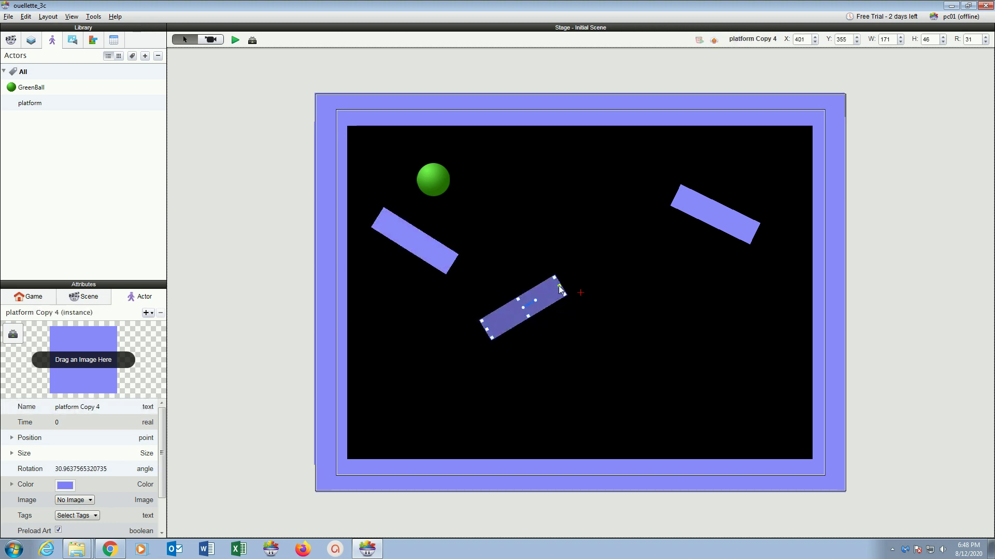
left_click_drag(563, 286, 572, 278)
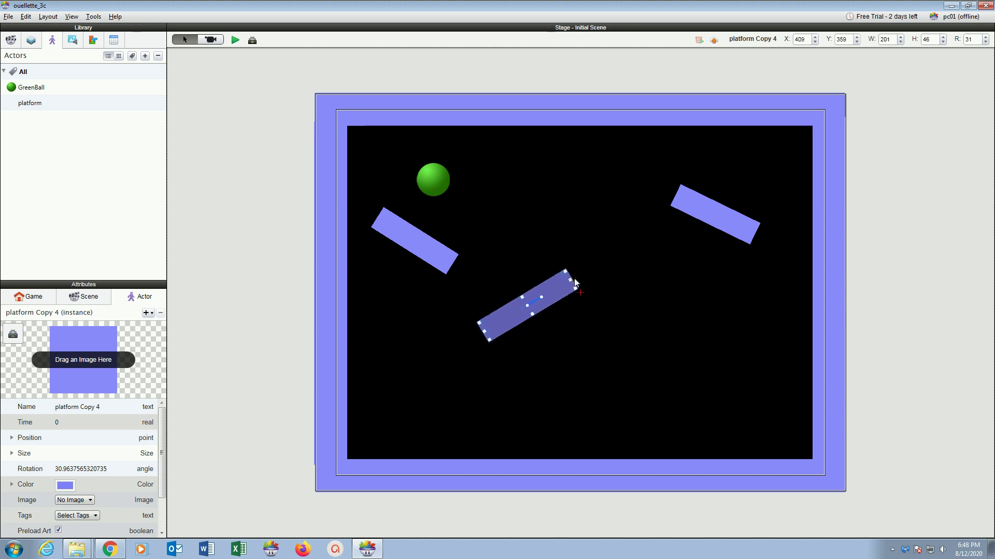
Copy the upper-right platform to about X 681, Y 287, tilted about 22°, and again to about X 413, Y 146, resized to about 126 by 78
left_click(713, 222)
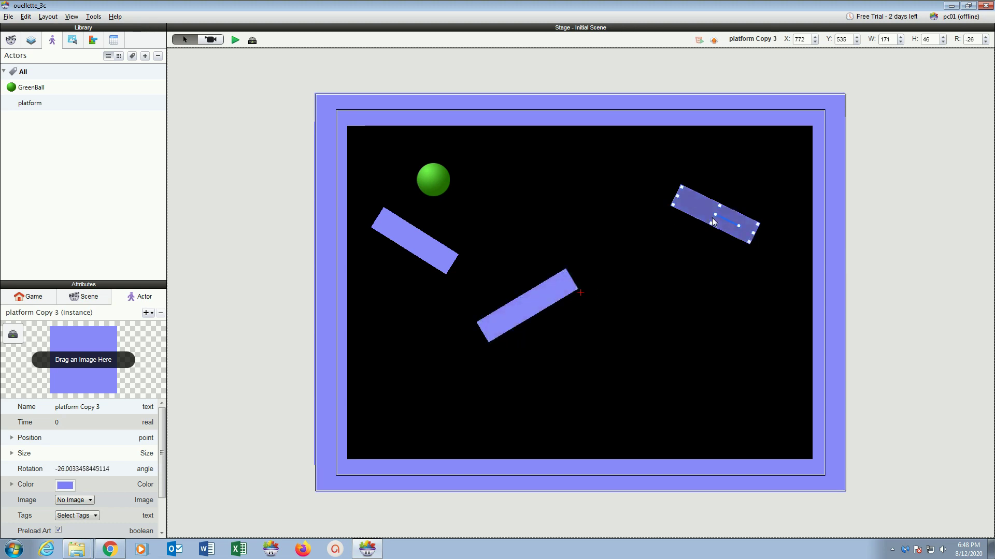
left_click_drag(711, 219, 651, 344, "alt")
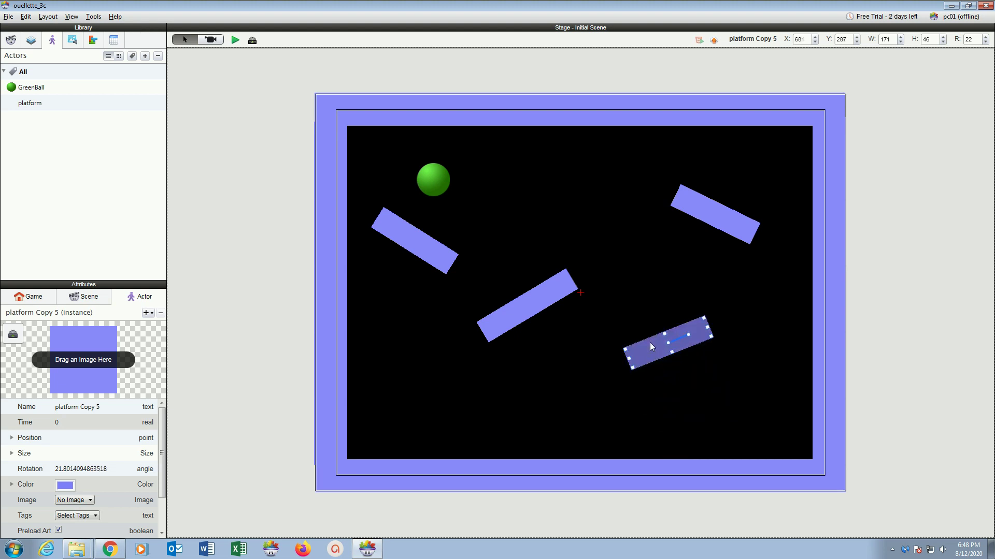
left_click_drag(650, 342, 650, 357, "alt")
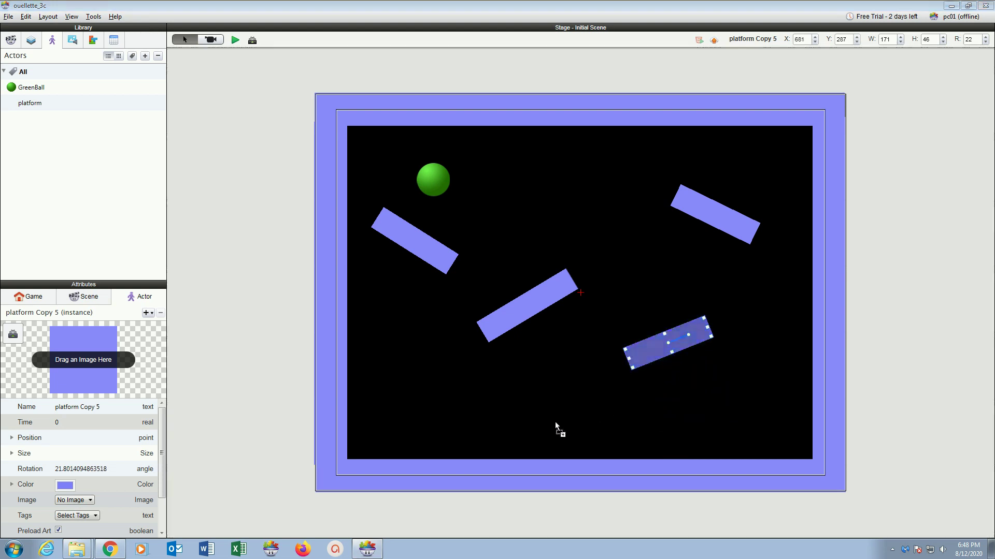
left_click_drag(555, 422, 511, 418, "alt")
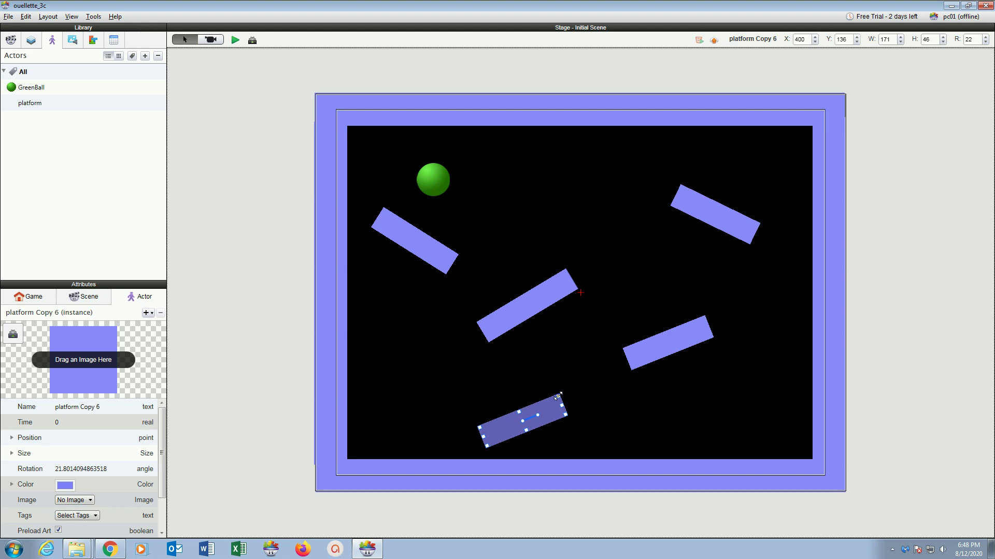
left_click_drag(560, 398, 514, 421)
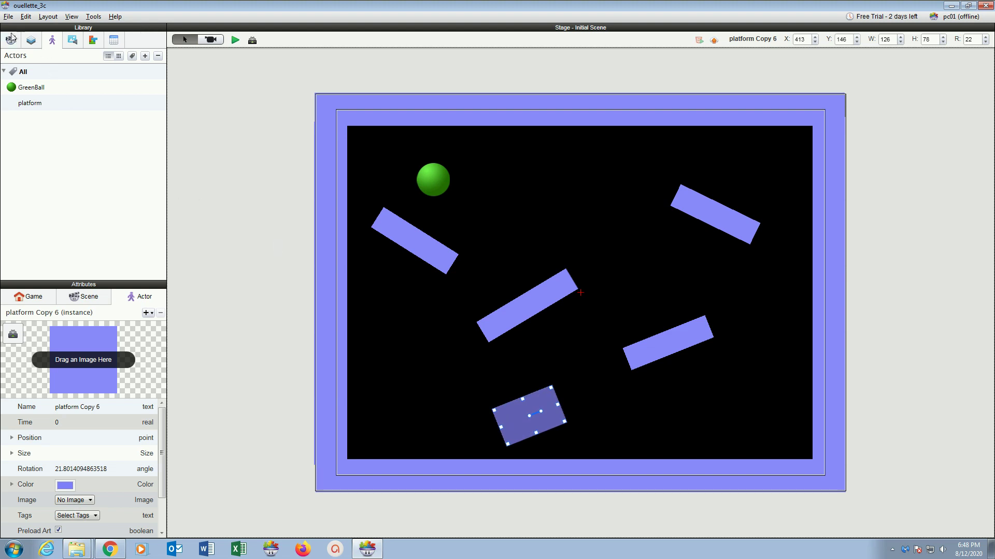
Save the project, preview the scene with the new platform layout, and return to the editor
left_click(9, 16)
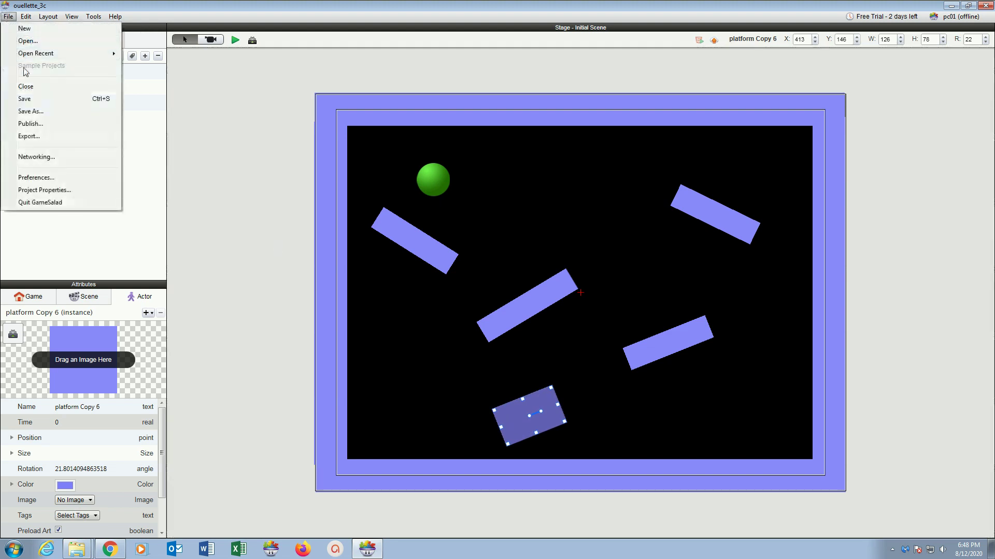
left_click(26, 99)
left_click(230, 168)
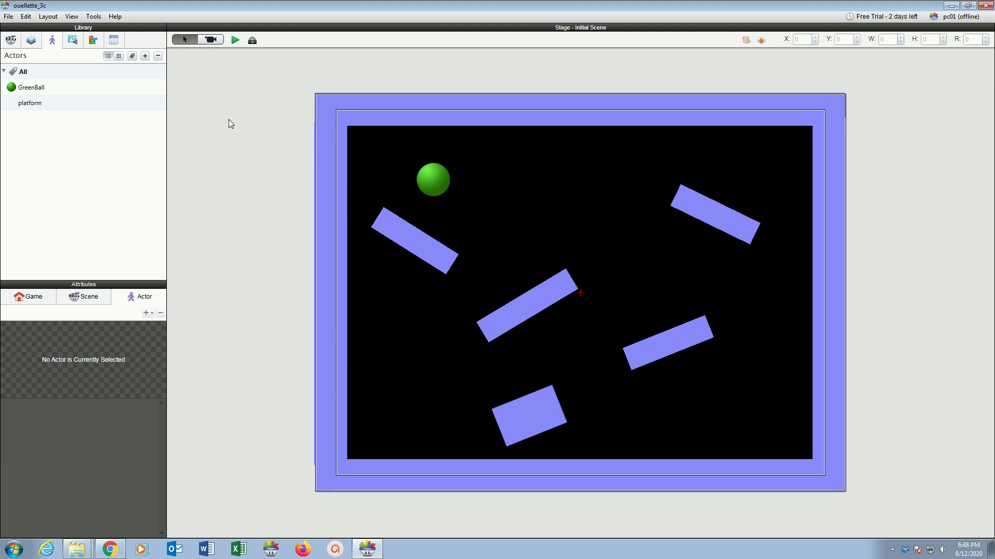
left_click(235, 40)
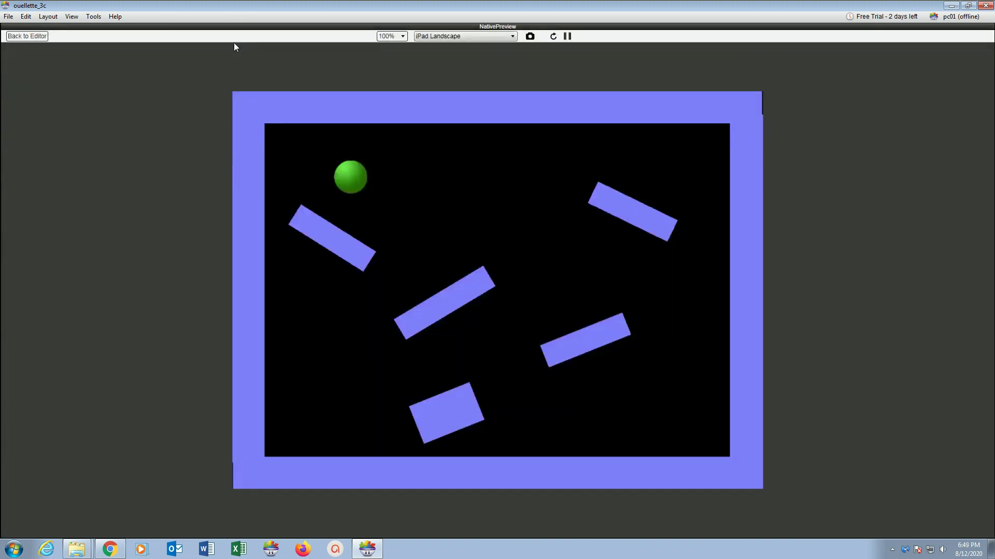
left_click(32, 38)
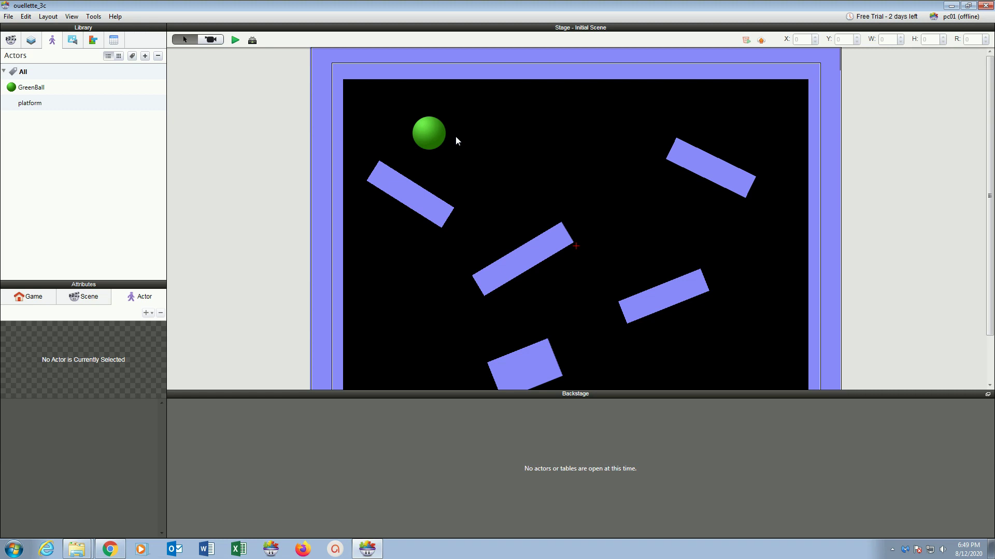
Add an Accelerate behavior to the GreenBall actor and set its direction to 270
left_click(31, 87)
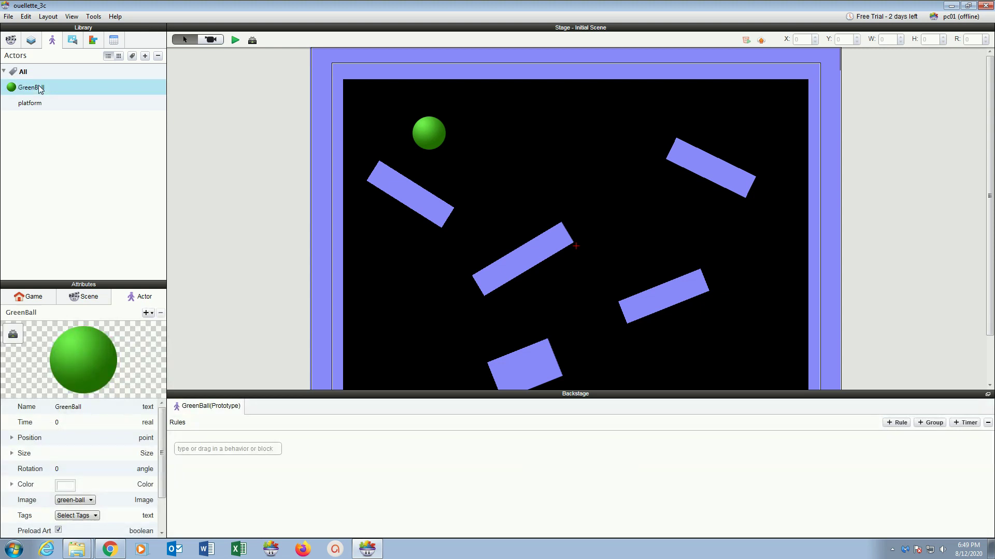
left_click(92, 40)
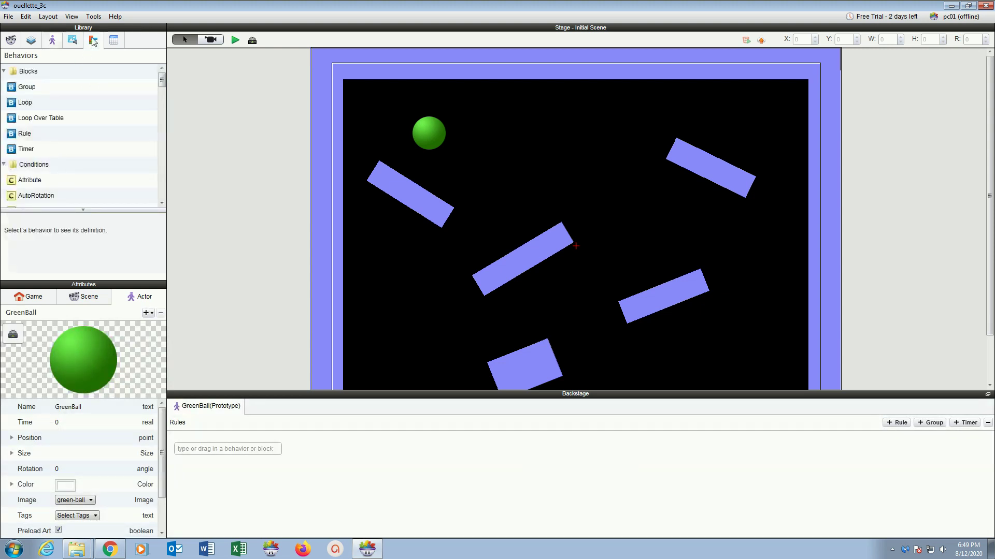
left_click_drag(162, 82, 159, 109)
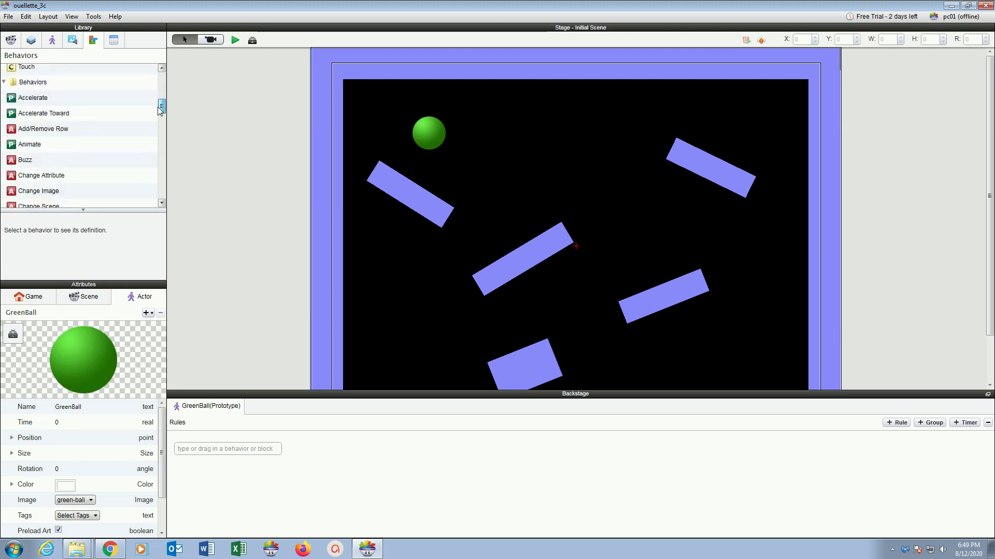
left_click_drag(62, 98, 228, 470)
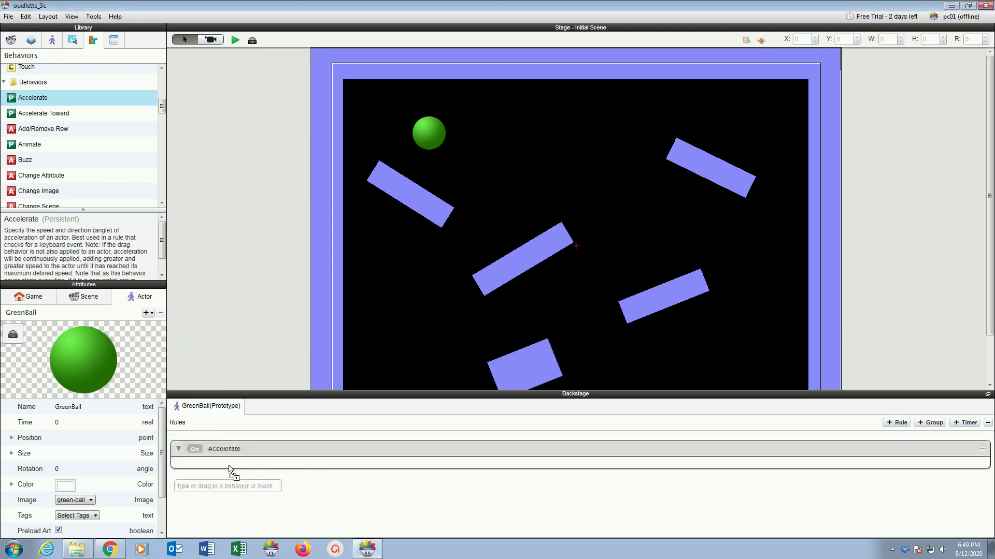
left_click_drag(240, 389, 221, 170)
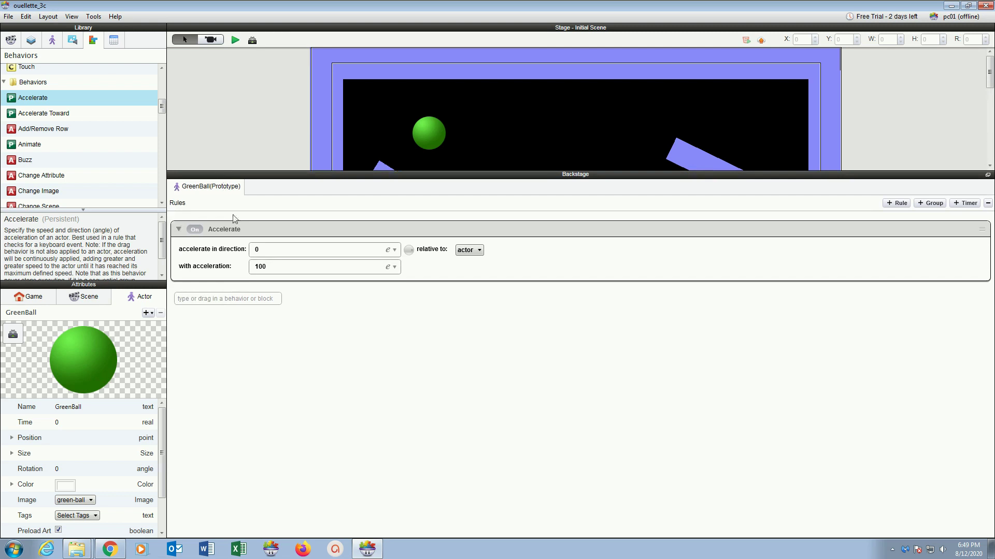
left_click(264, 250)
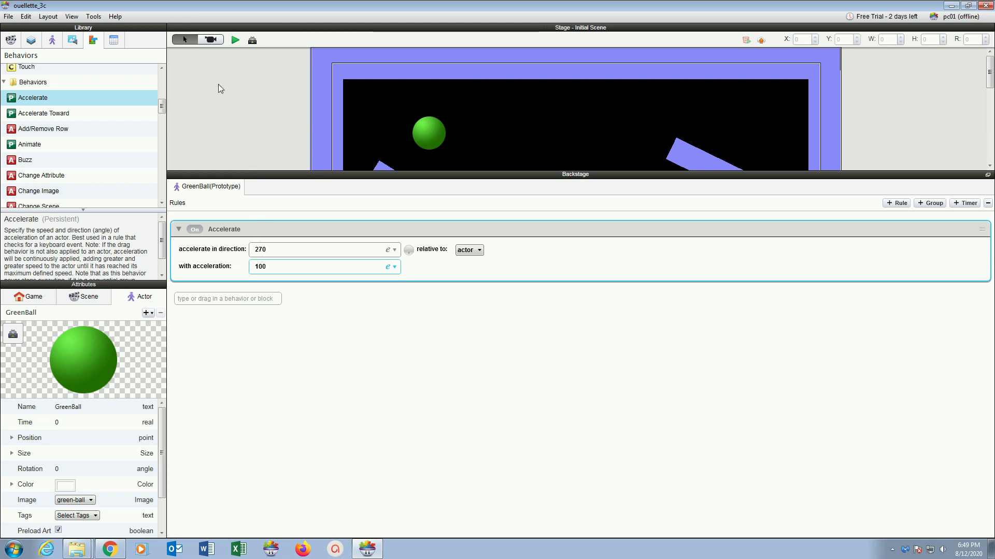
Save the project, preview the ball's downward acceleration, and return to the editor
left_click(9, 17)
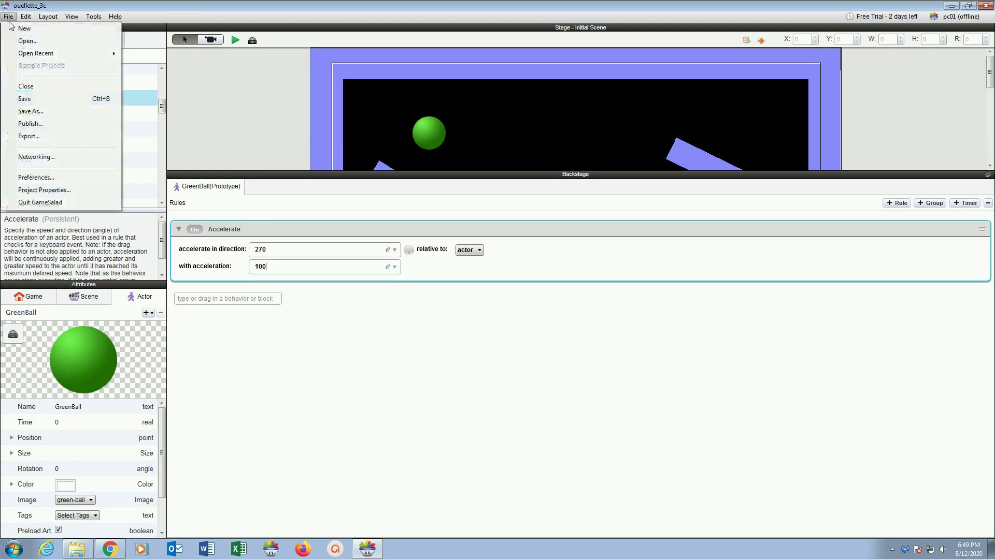
left_click(31, 99)
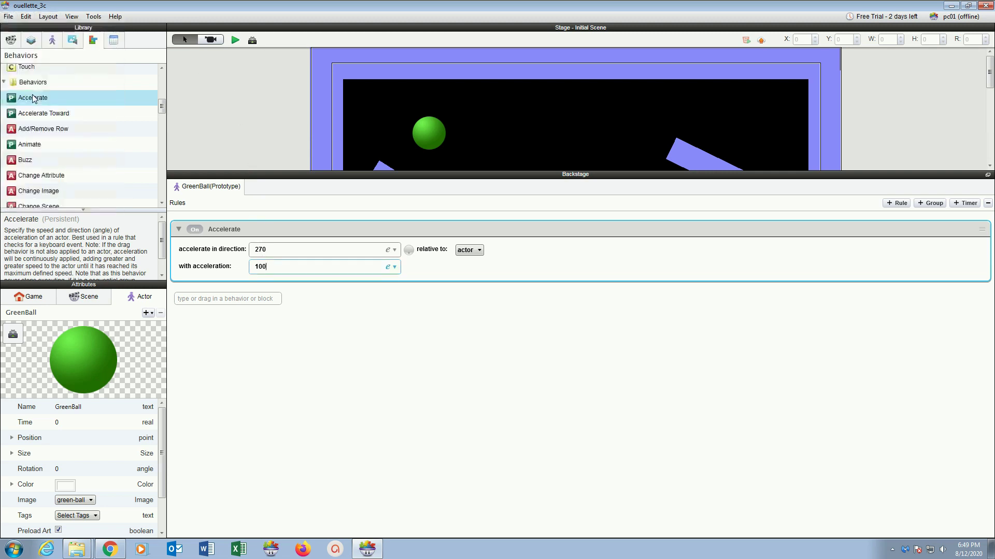
left_click(238, 43)
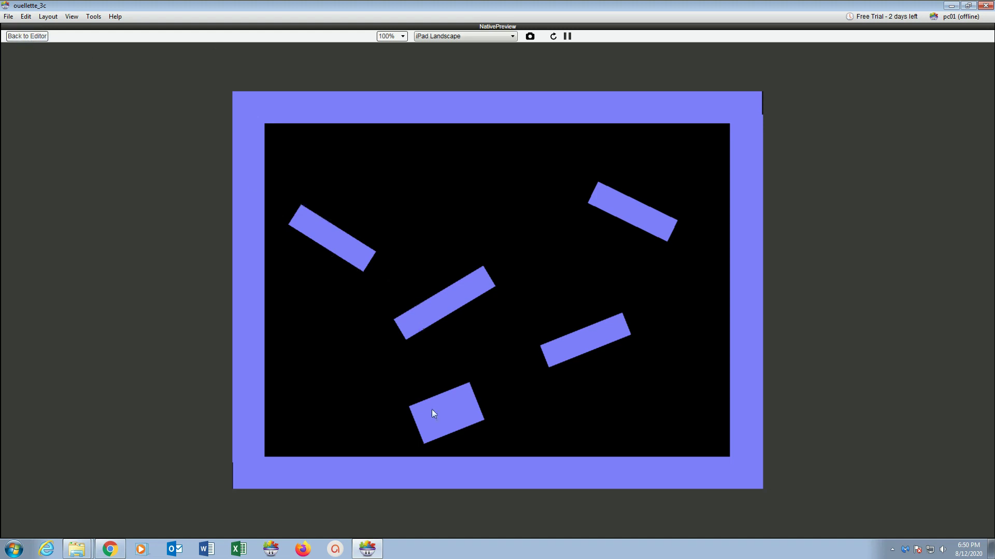
left_click(26, 35)
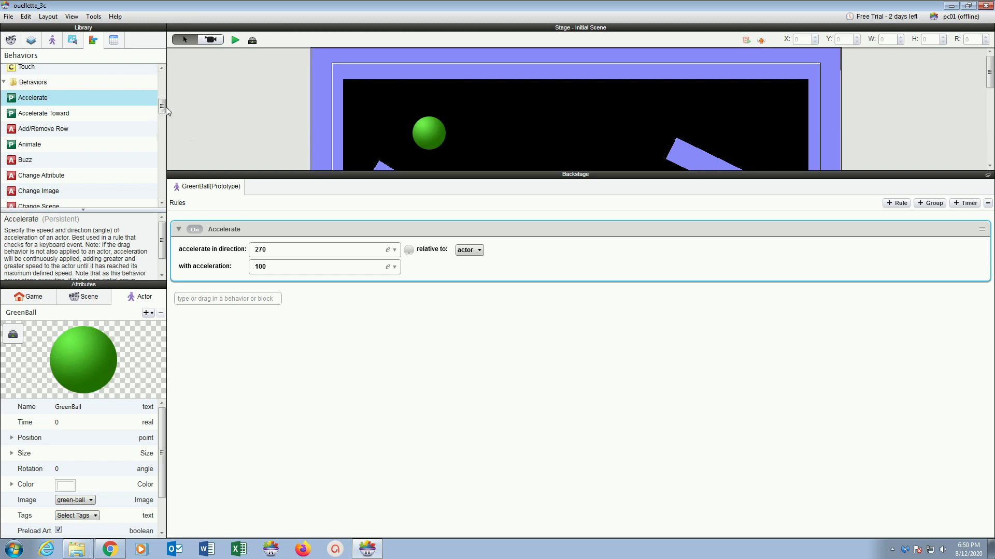
Add a Collide behavior to the GreenBall actor so it bounces when colliding with actors of type platform
left_click_drag(163, 108, 163, 126)
left_click_drag(85, 150, 244, 318)
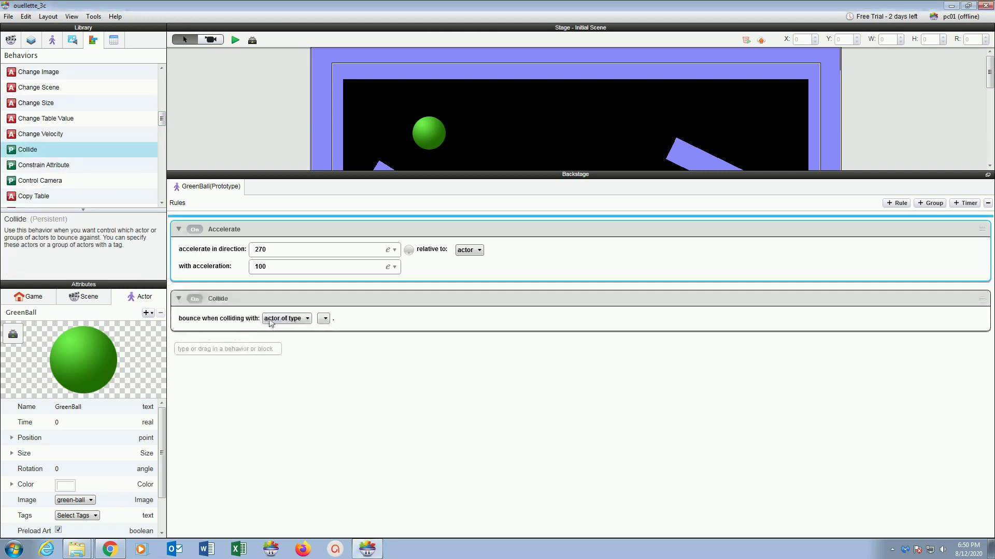
left_click(323, 319)
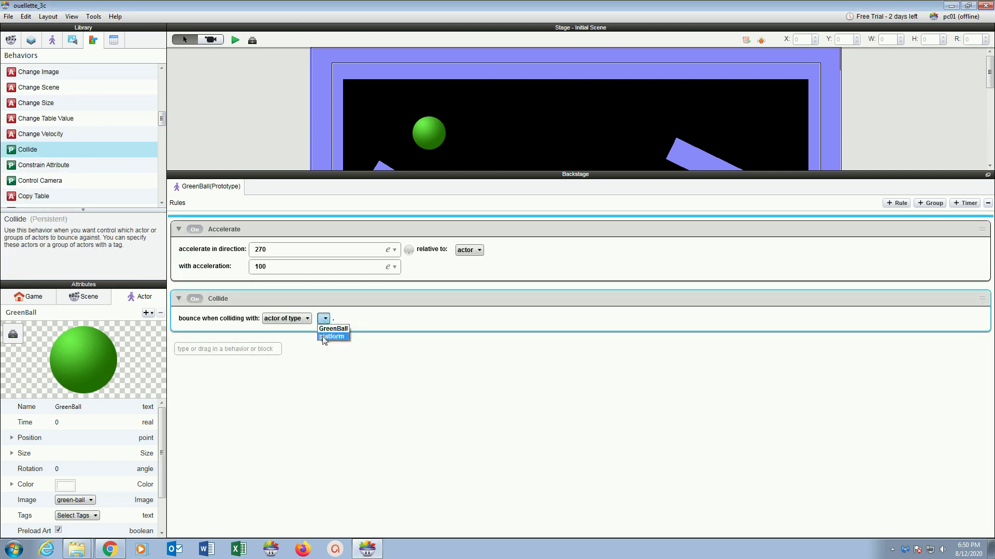
left_click(323, 338)
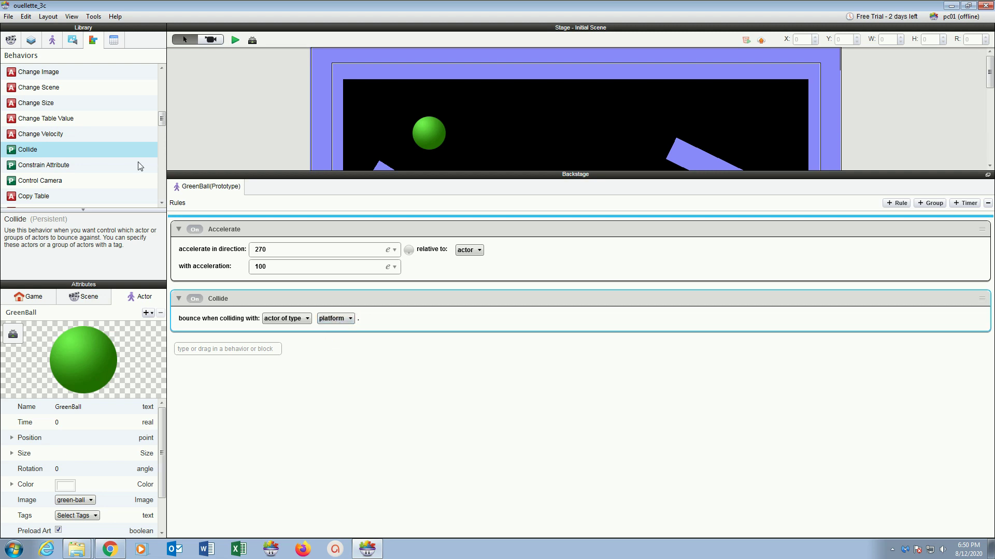
Save the project, preview the ball's collisions with the platforms, and return to the editor
left_click(9, 17)
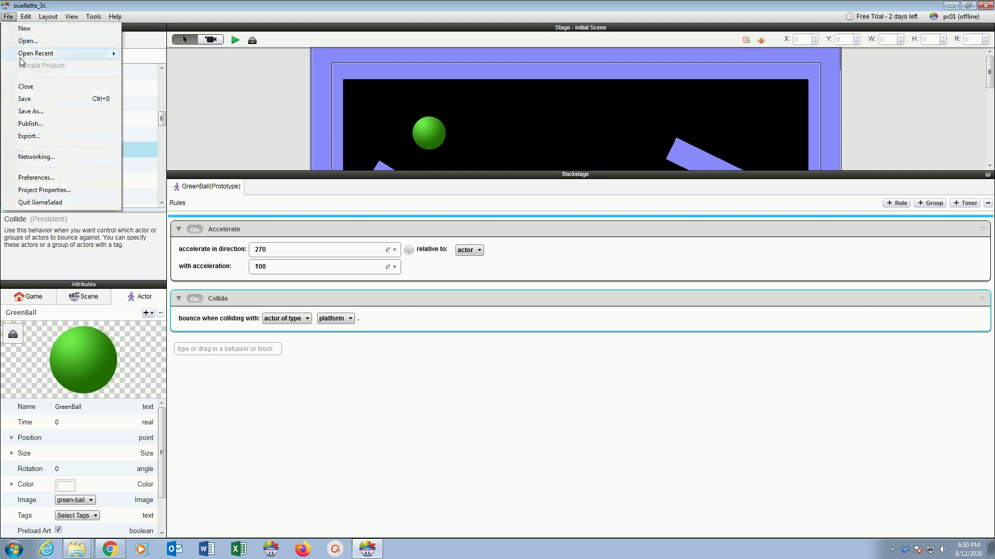
left_click(24, 99)
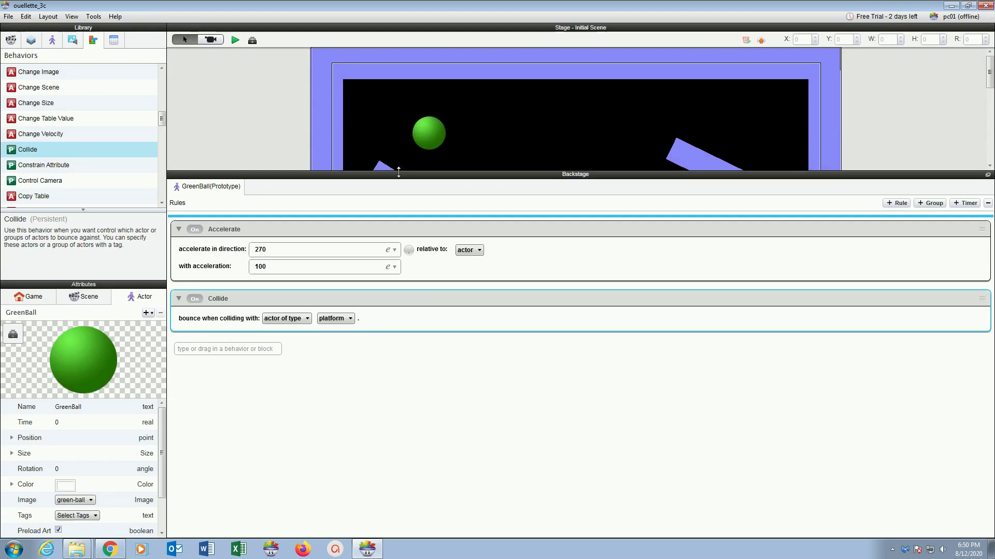
left_click(234, 40)
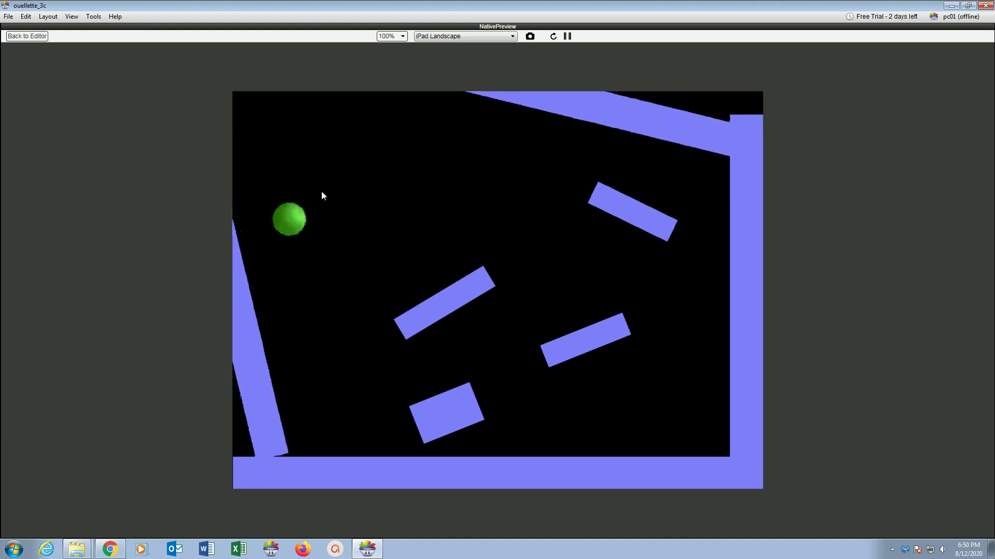
left_click(24, 36)
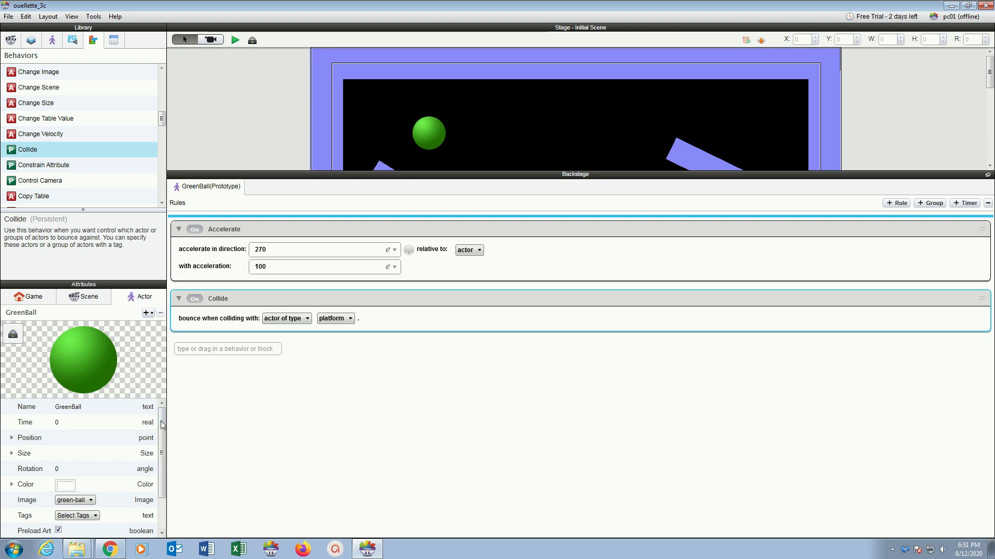
Turn on Fixed Rotation in the GreenBall actor's physics attributes
scroll(163, 424, "down", 3)
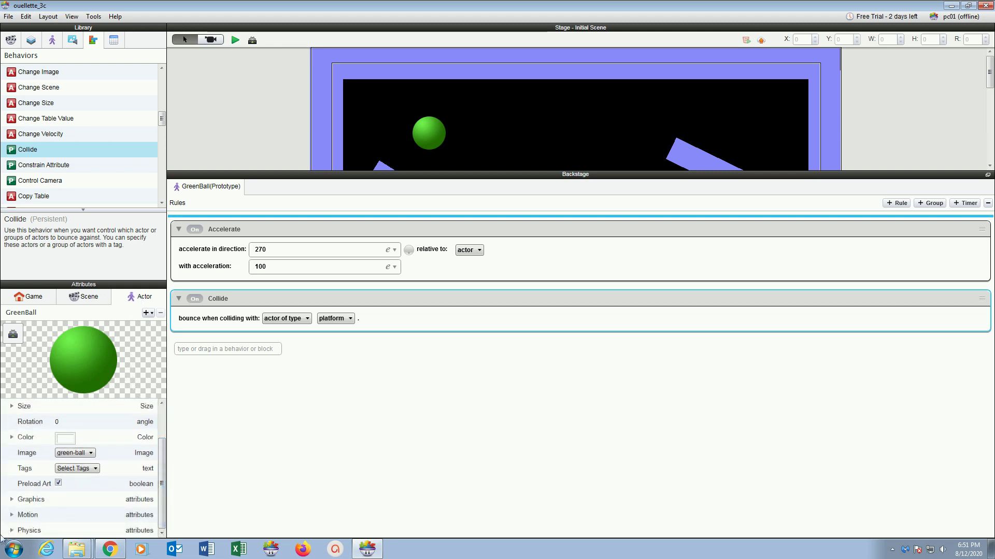
left_click(12, 530)
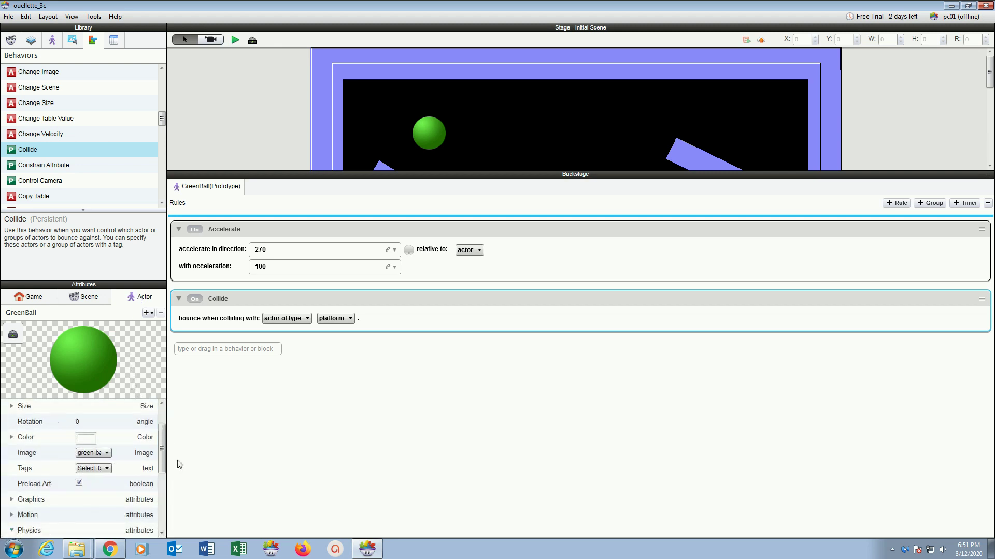
left_click_drag(162, 469, 162, 513)
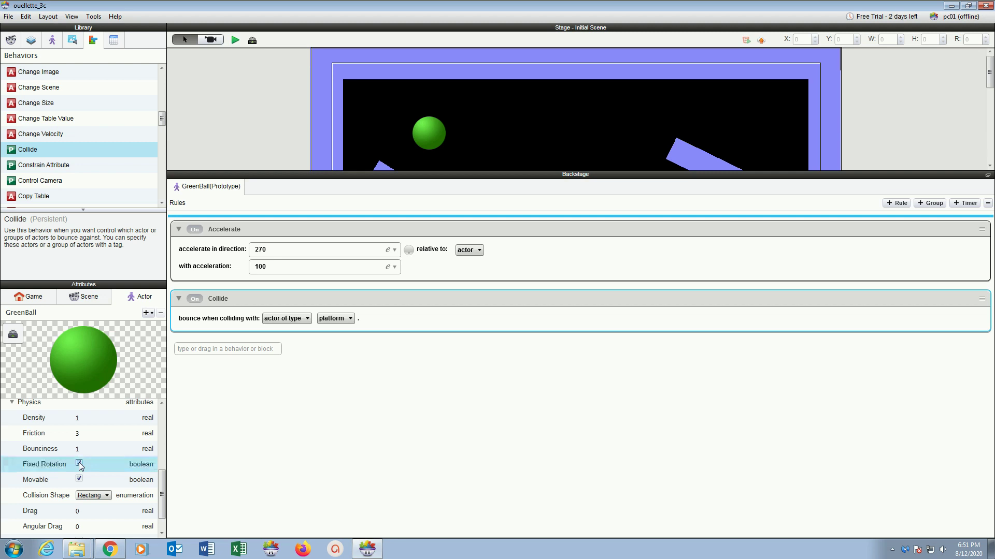
Turn off Movable in the platform actor's physics attributes and save the project
left_click(60, 44)
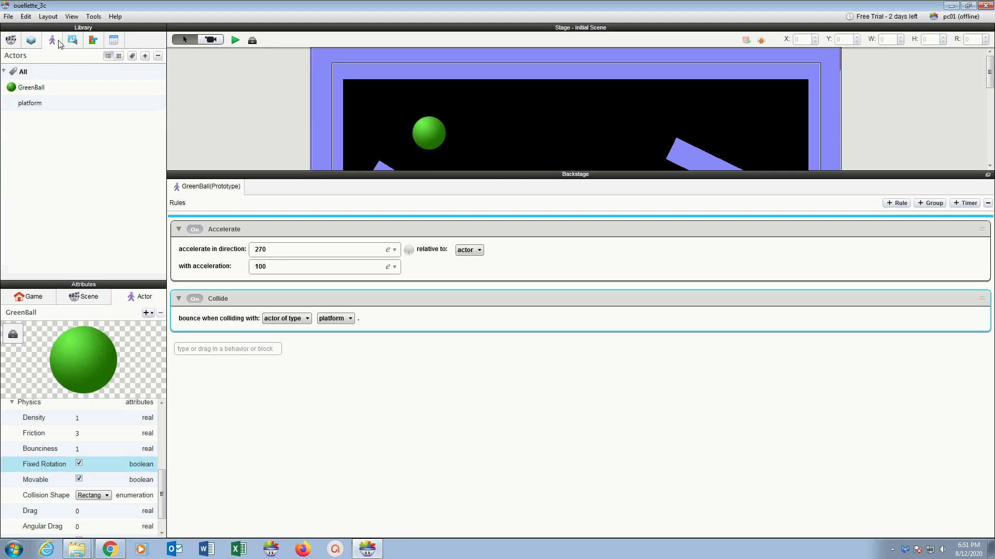
left_click(31, 103)
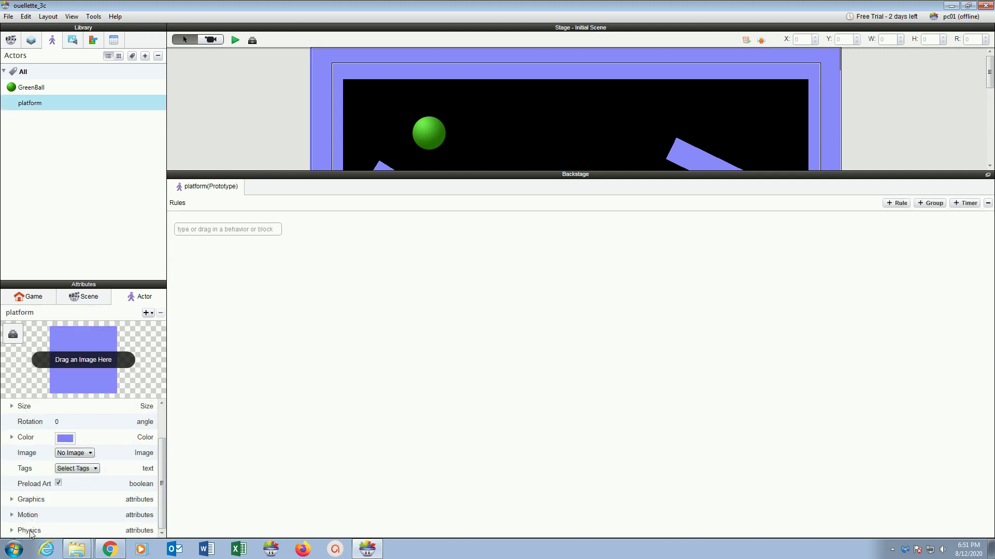
left_click(12, 531)
left_click_drag(163, 470, 164, 528)
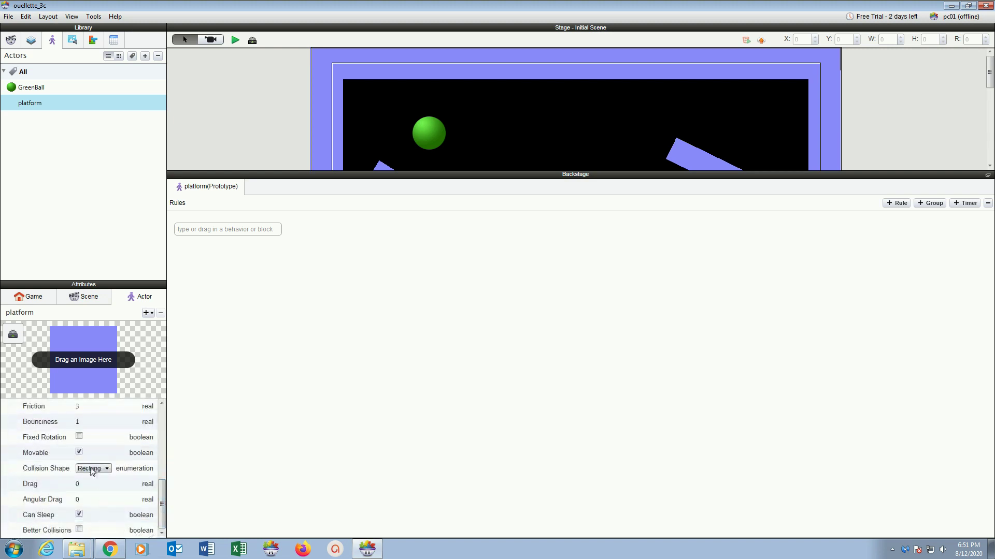
left_click(79, 452)
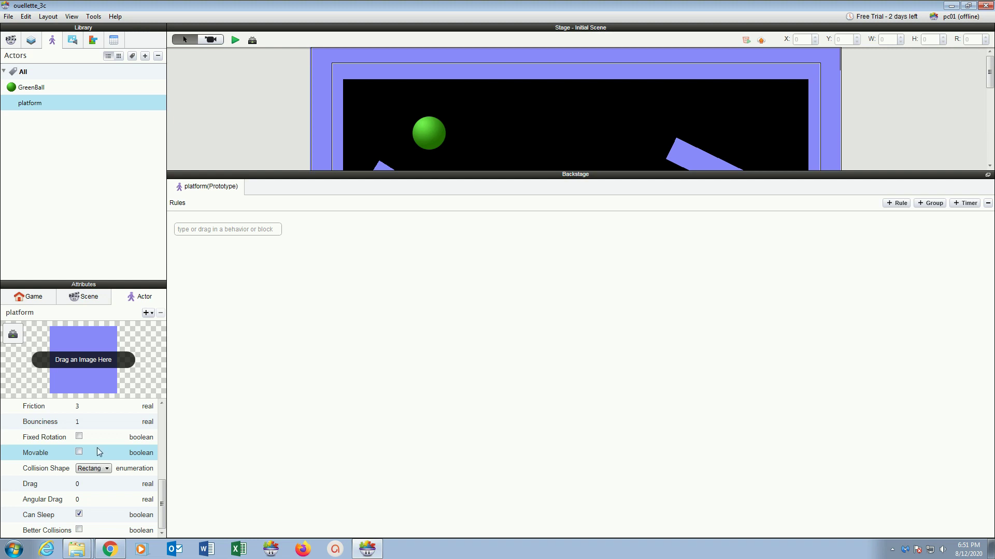
left_click(8, 16)
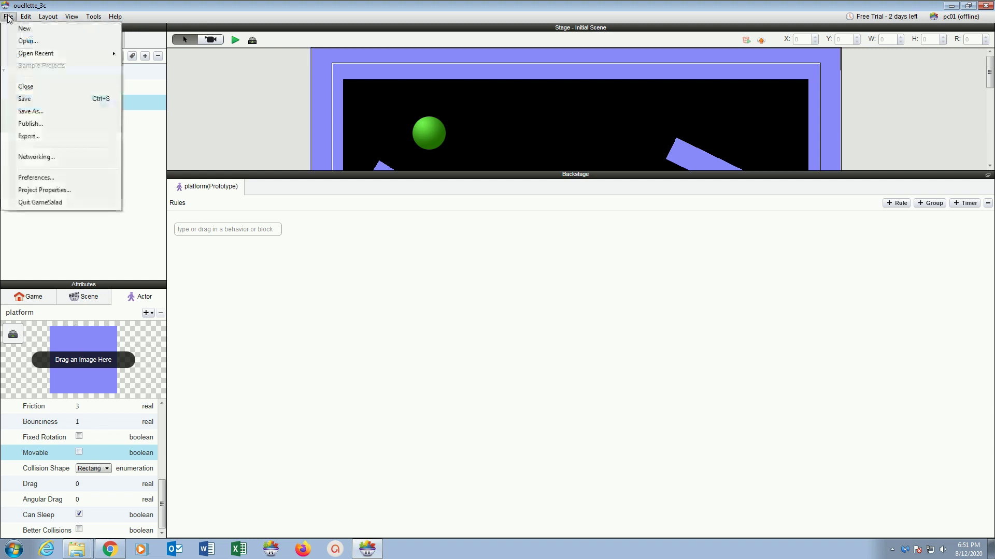
left_click(16, 99)
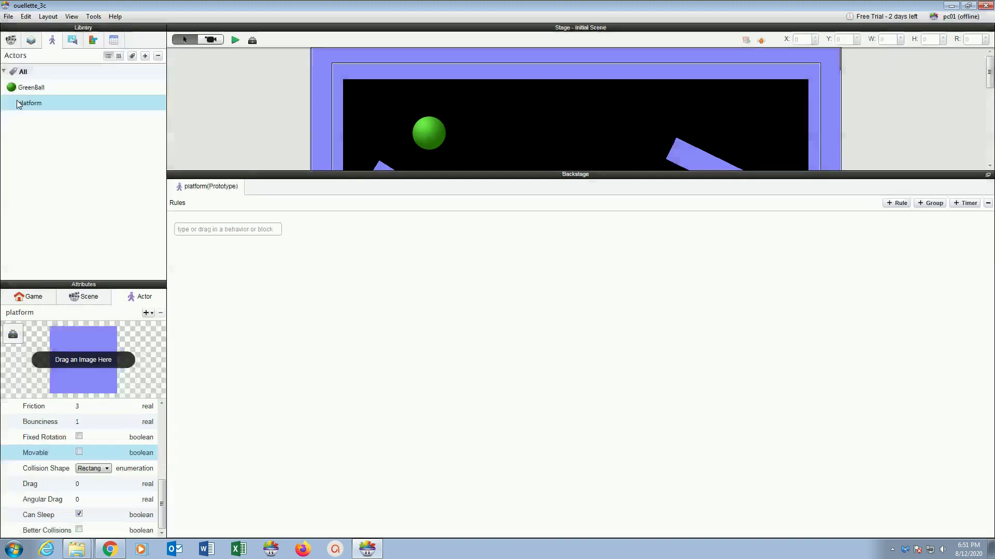
Preview the ball bouncing off the fixed platforms, return to the editor, and set the platform actor's Bounciness to 0
left_click(232, 39)
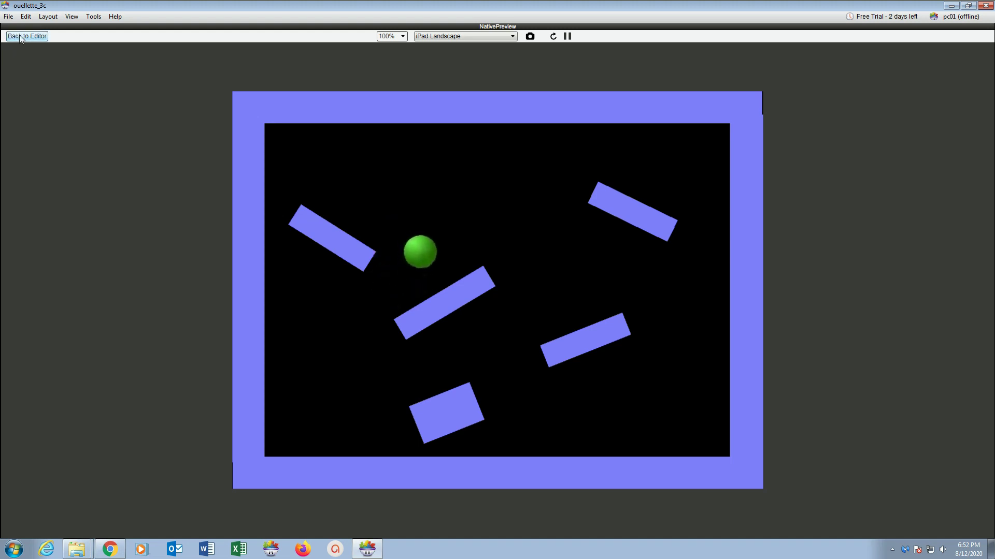
left_click(27, 36)
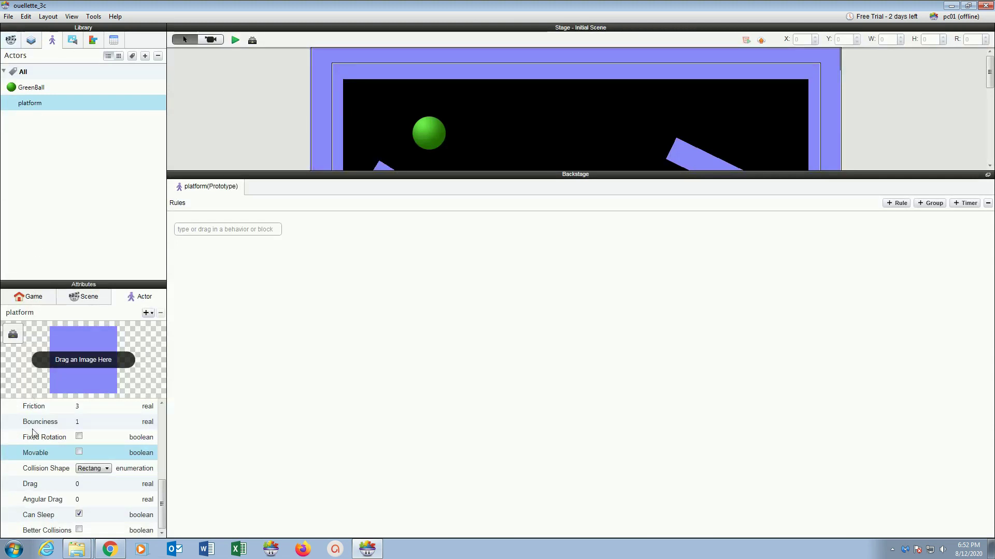
left_click(79, 422)
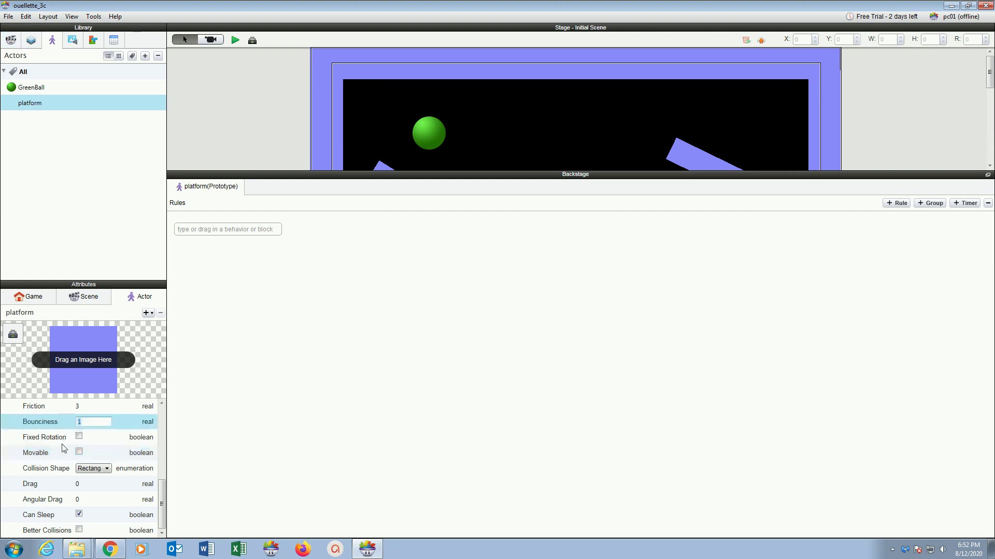
type("0")
Set the GreenBall actor's Bounciness to 0.5 and its Collision Shape to Circle in the physics attributes
left_click(44, 89)
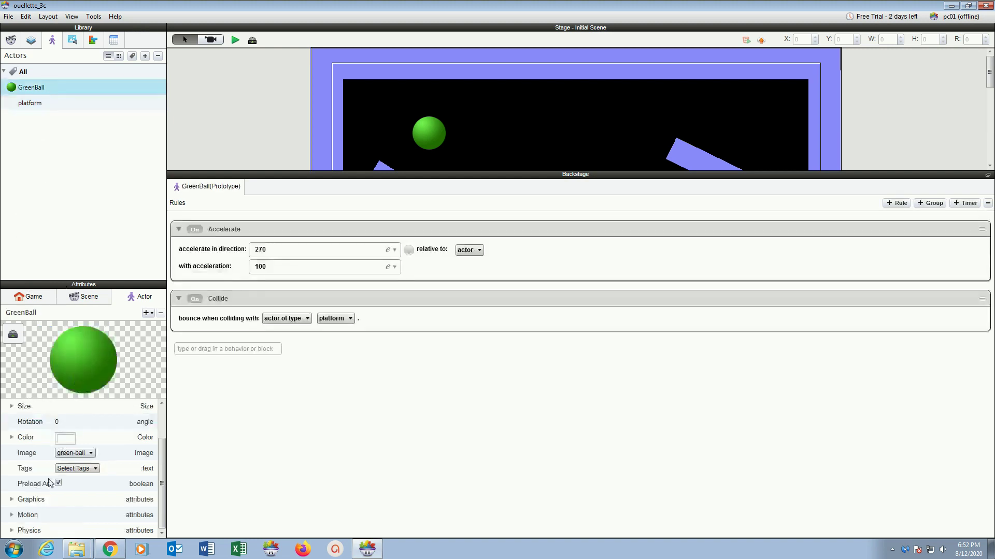
left_click(12, 530)
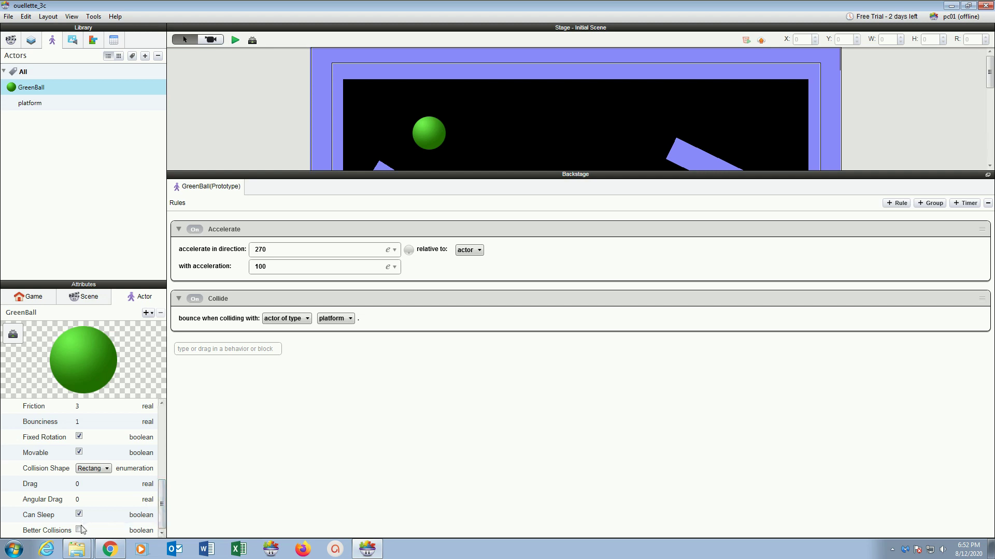
left_click(79, 423)
type(".")
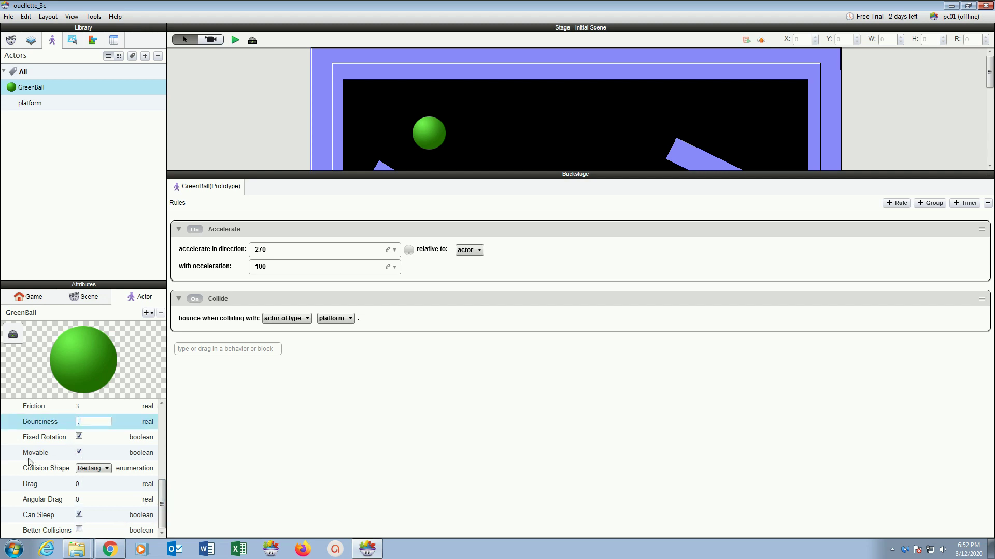
type("5")
key("Return")
left_click(89, 469)
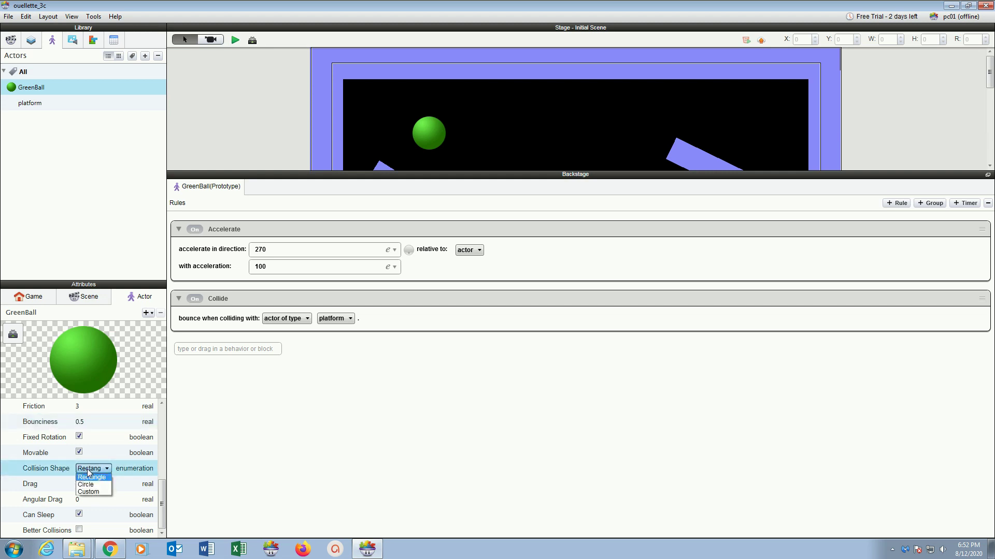
left_click(89, 486)
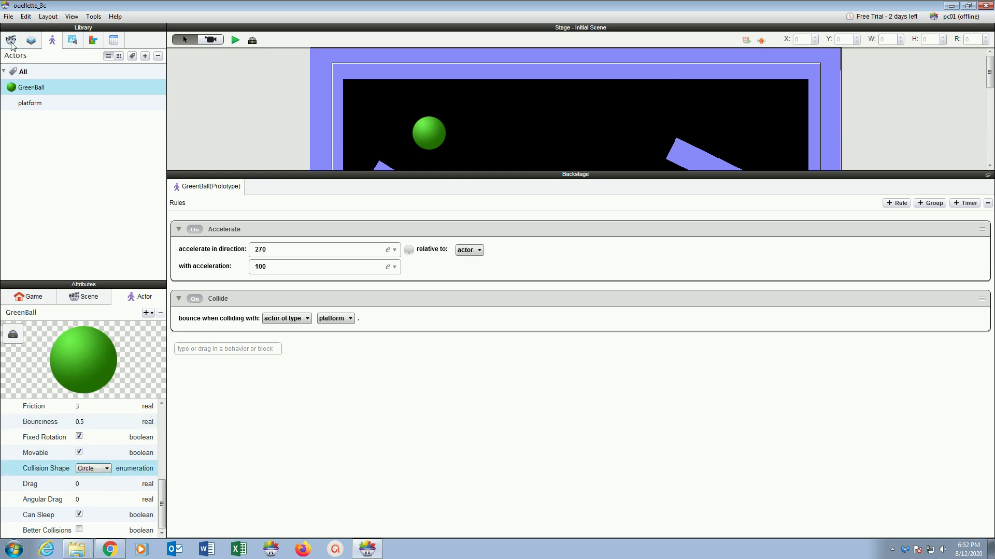
Save the project, preview how the ball bounces and rolls with the new physics settings, and return to the editor
left_click(10, 17)
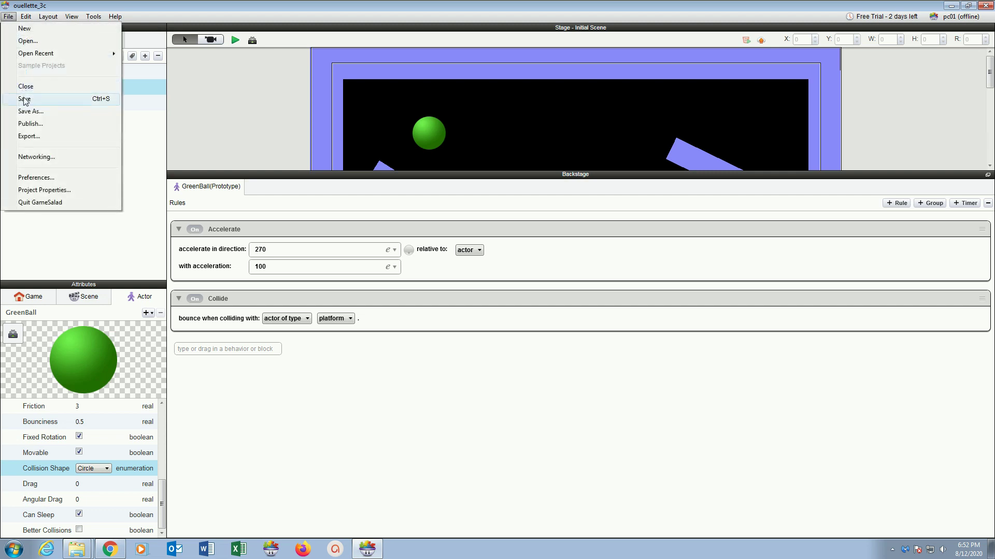
left_click(24, 100)
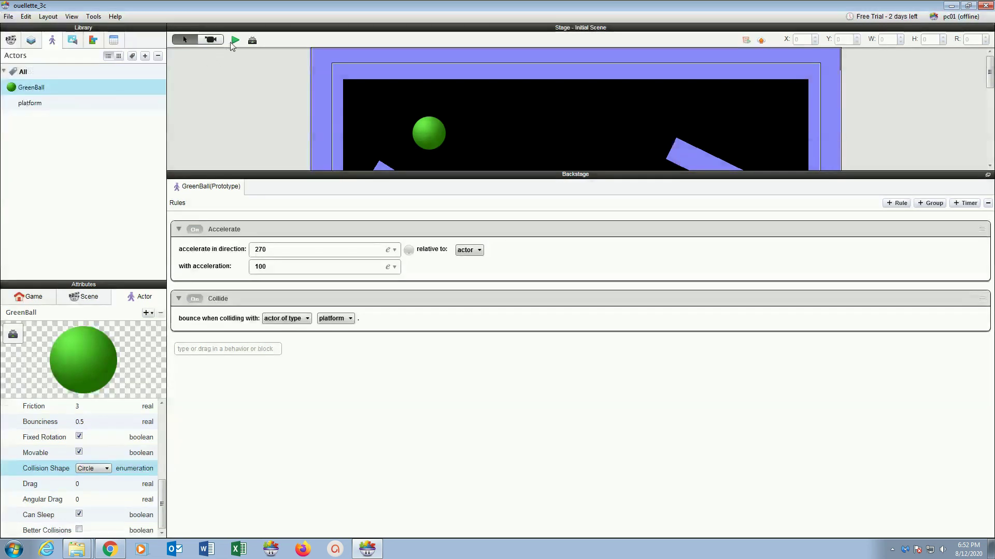
left_click(232, 42)
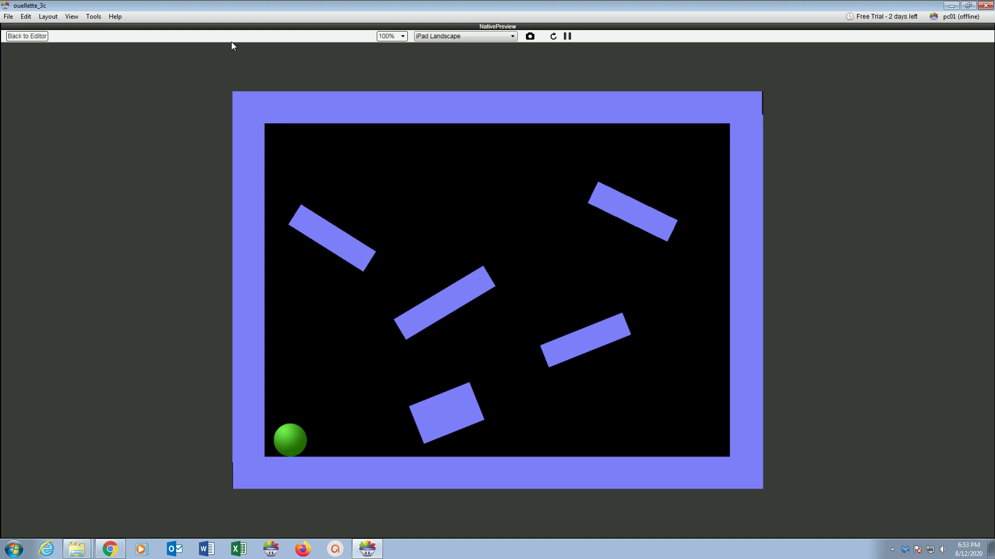
left_click(27, 36)
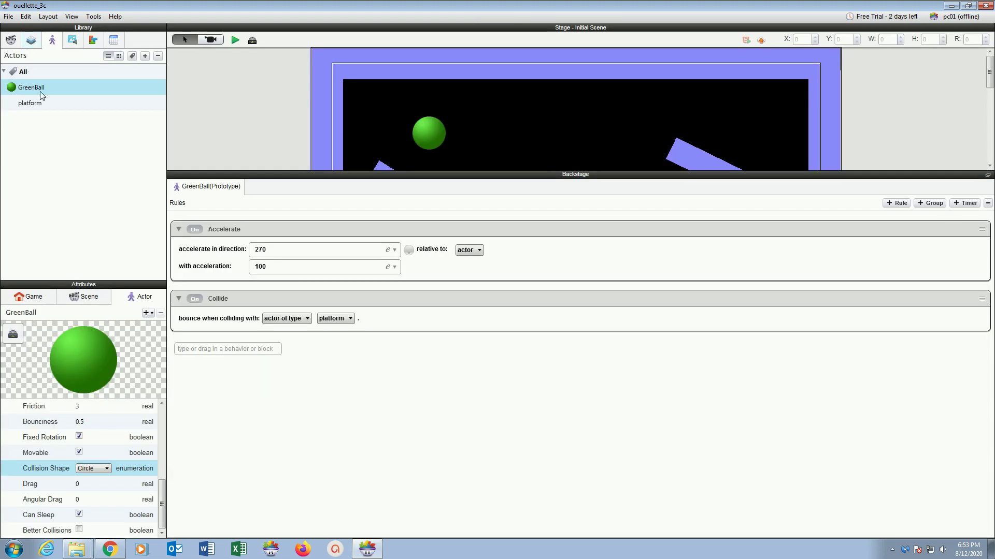
Collapse the Accelerate and Collide behaviors and add a GreenBall rule with a Key condition for the right arrow being down
left_click(179, 229)
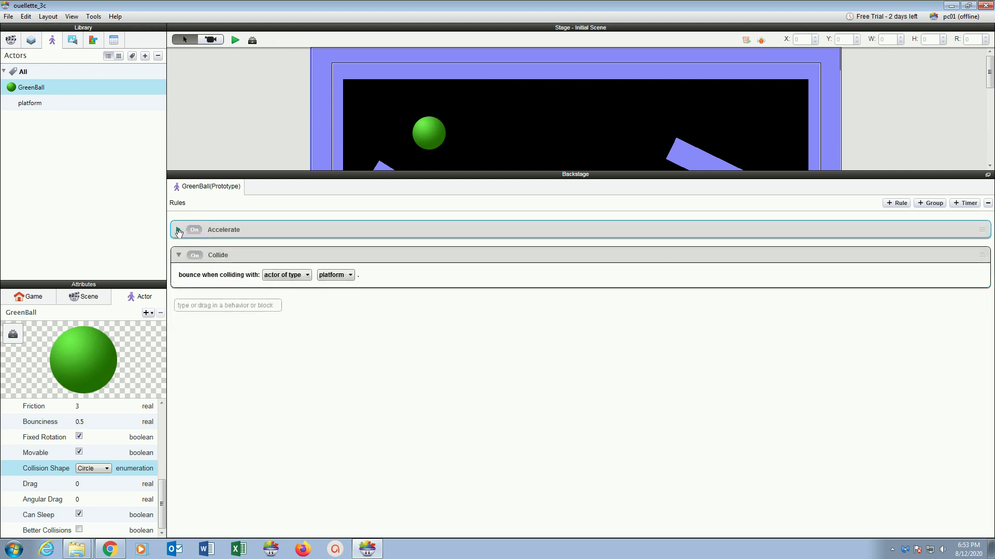
left_click(178, 256)
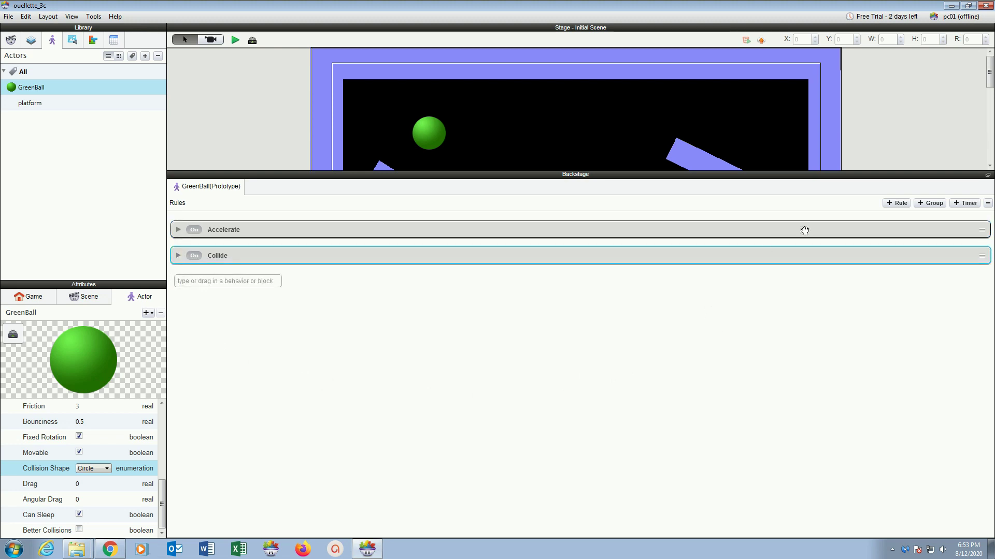
left_click(898, 205)
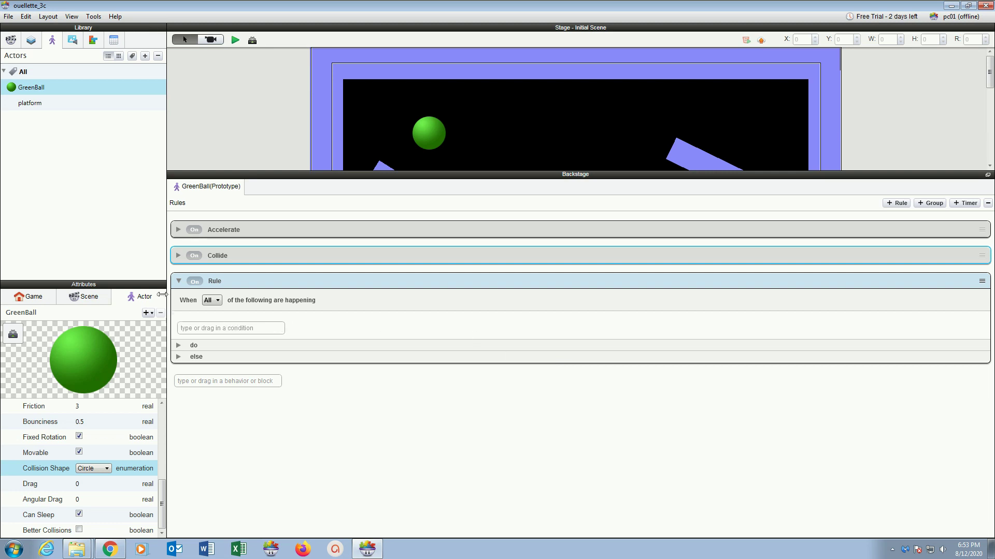
left_click(93, 43)
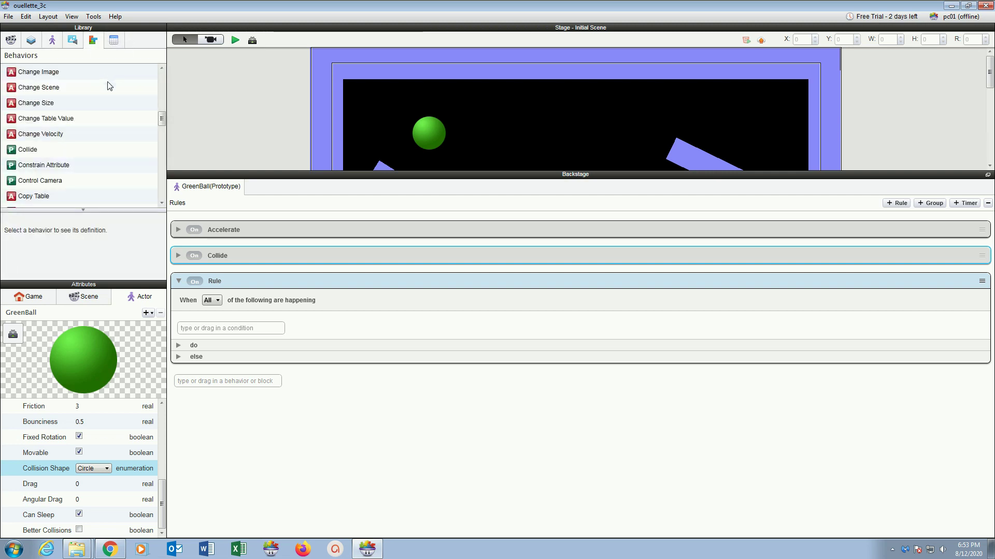
scroll(109, 89, "up", 5)
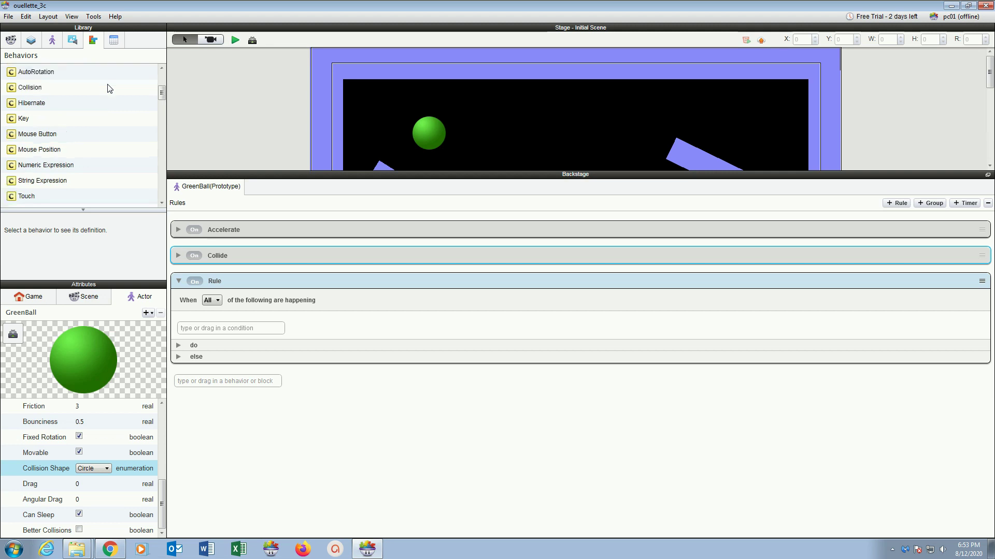
left_click(29, 122)
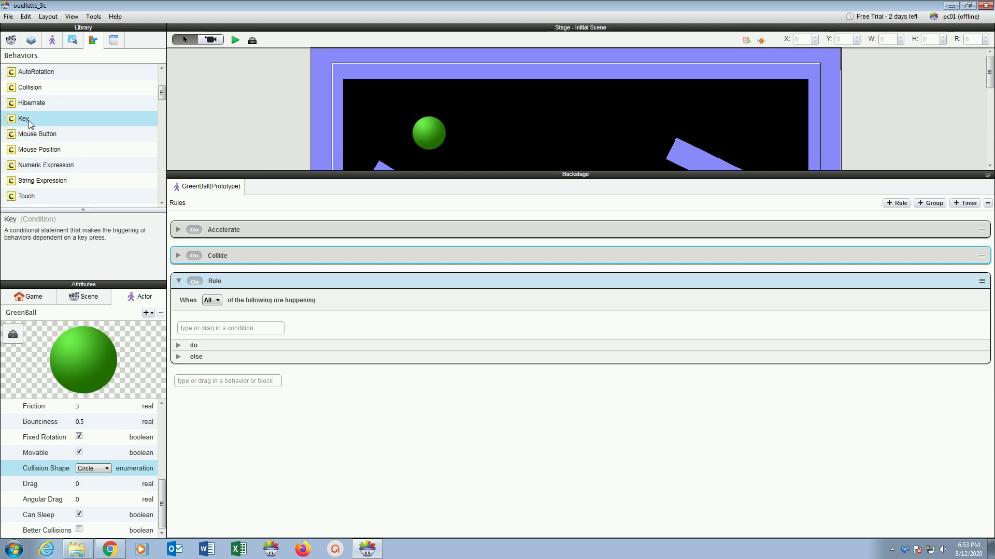
left_click_drag(29, 122, 206, 327)
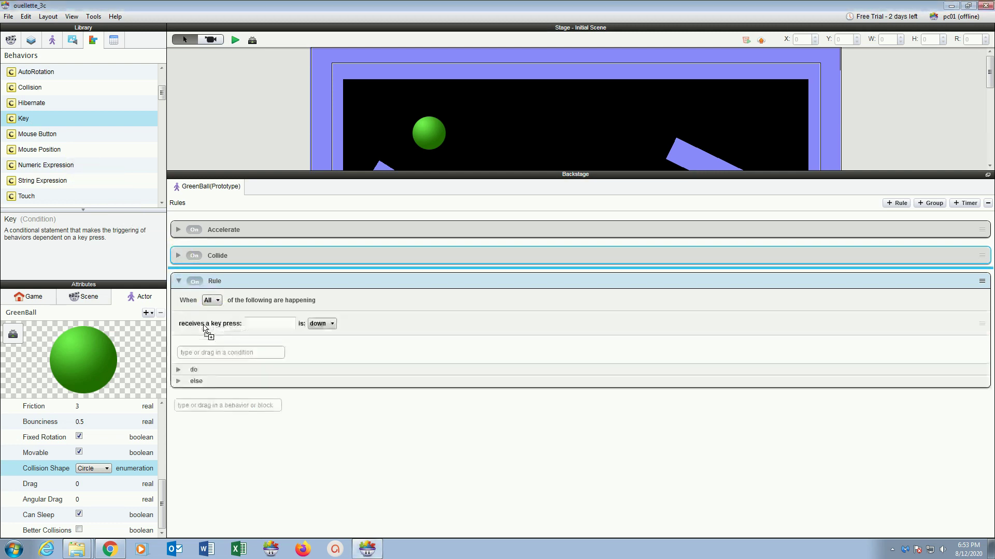
left_click(262, 326)
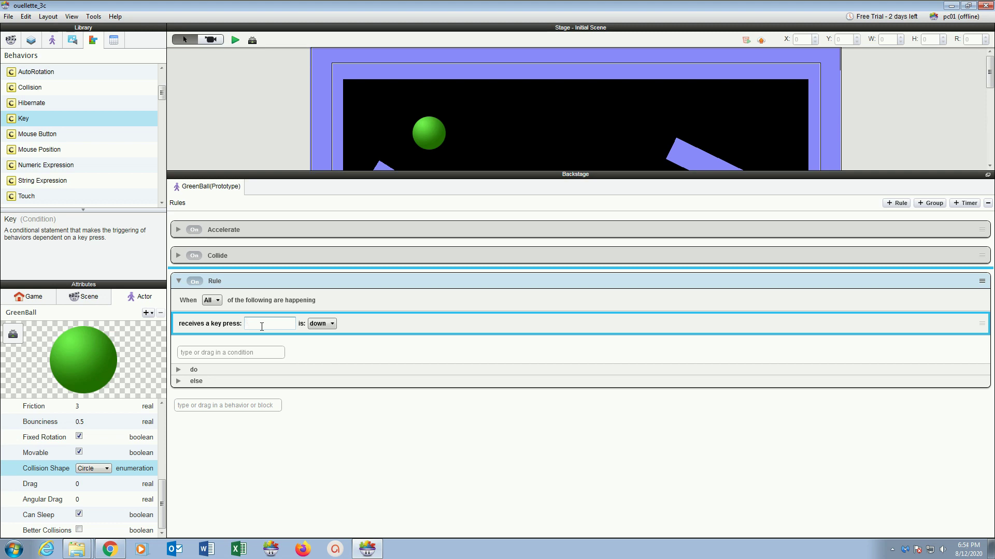
key("Right")
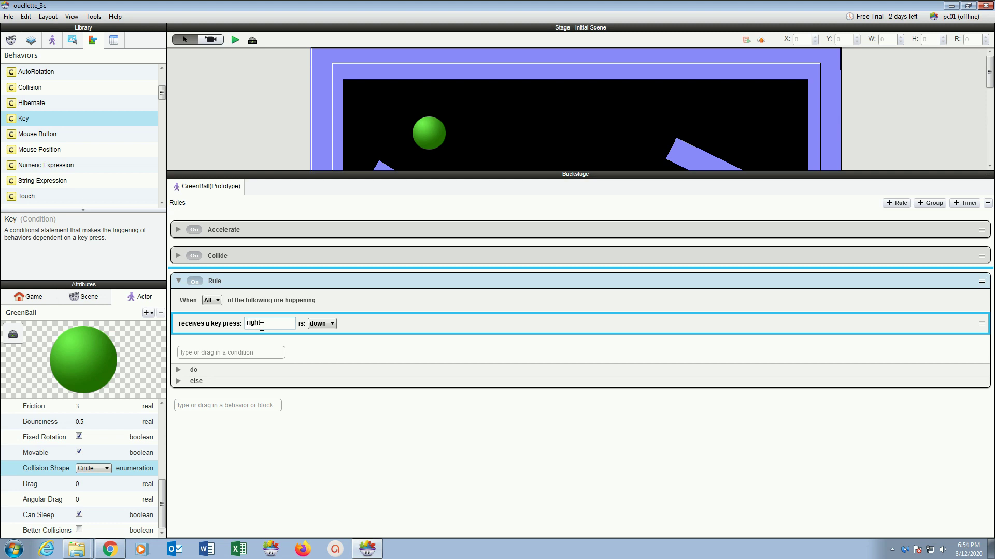
Rename the new GreenBall rule as "move right"
double_click(216, 281)
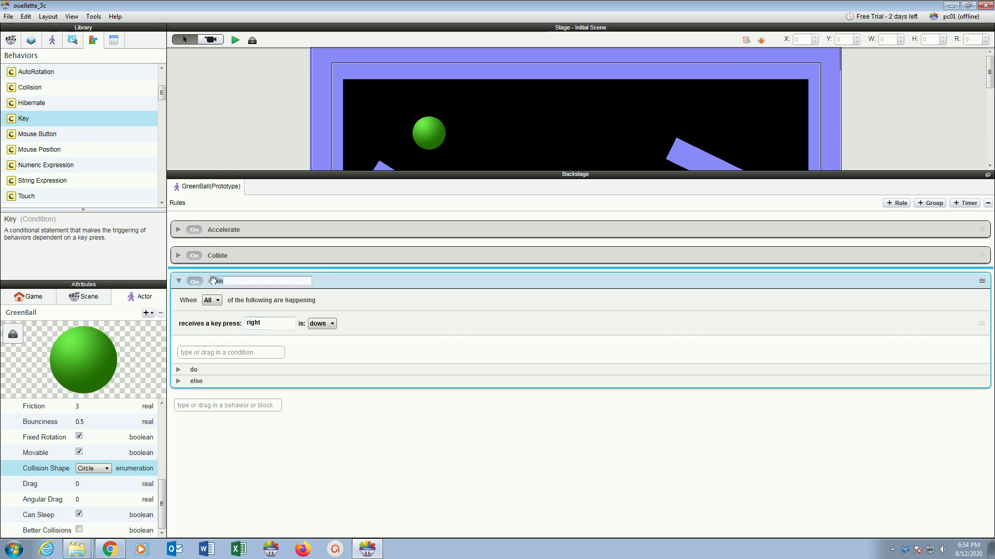
type("move right")
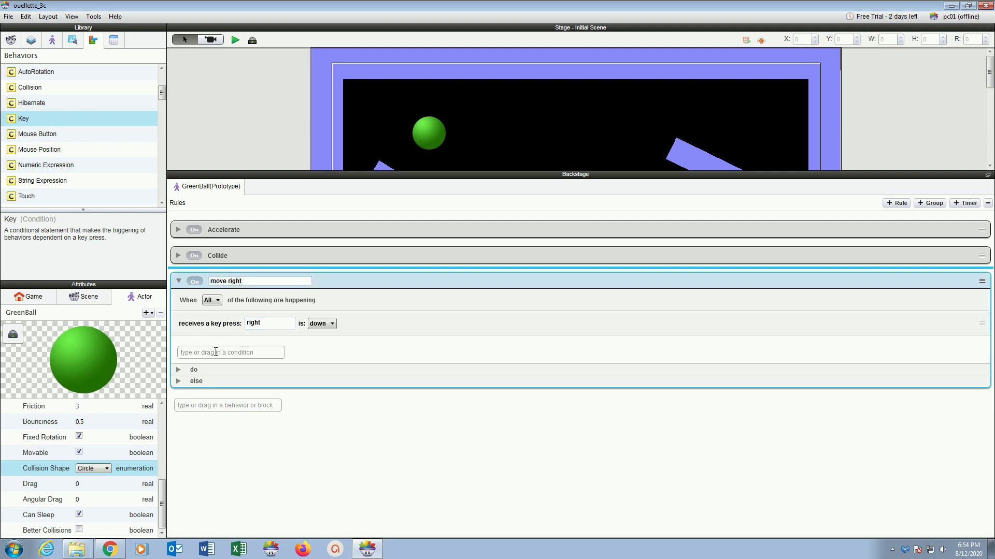
key("Return")
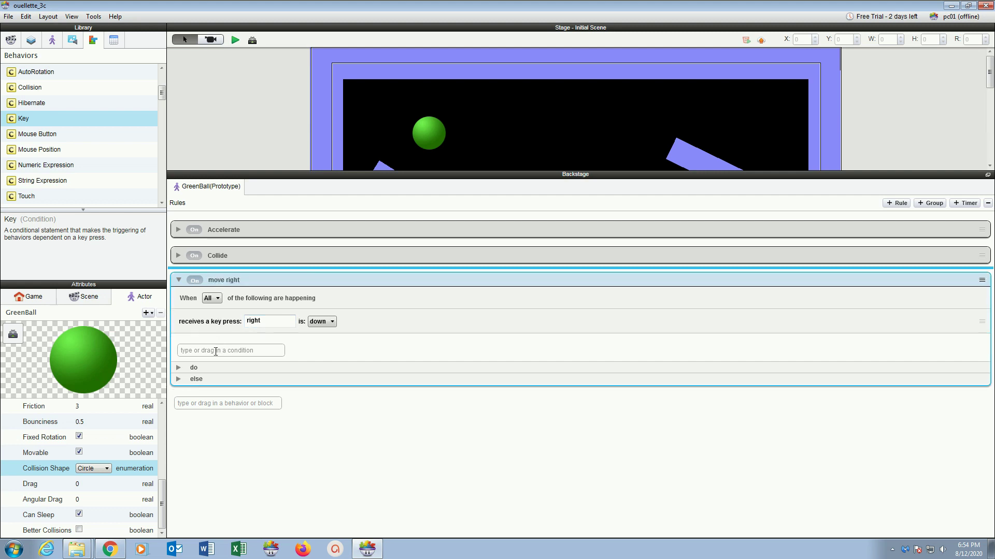
Add a Change Attribute behavior to the do section of the "move right" rule
left_click(178, 368)
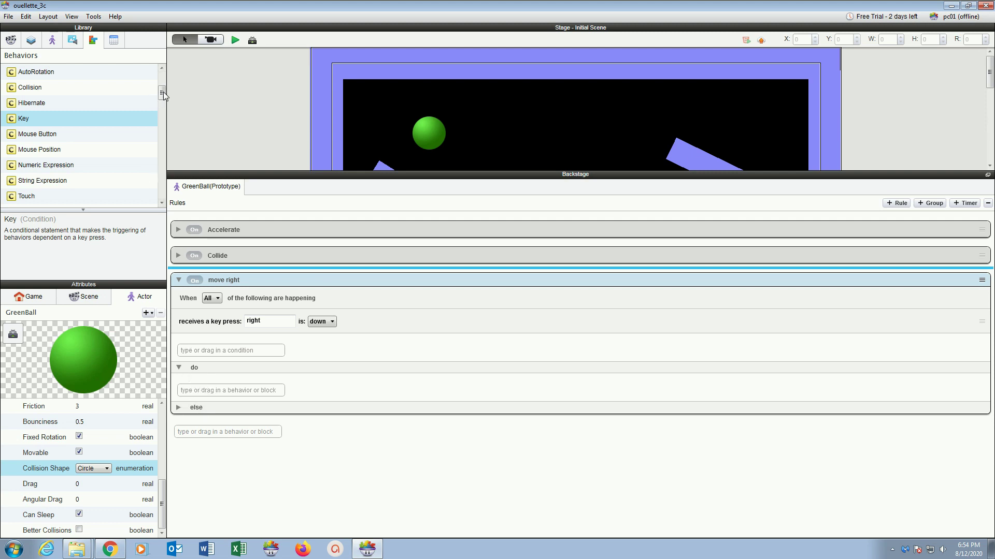
left_click_drag(162, 92, 163, 115)
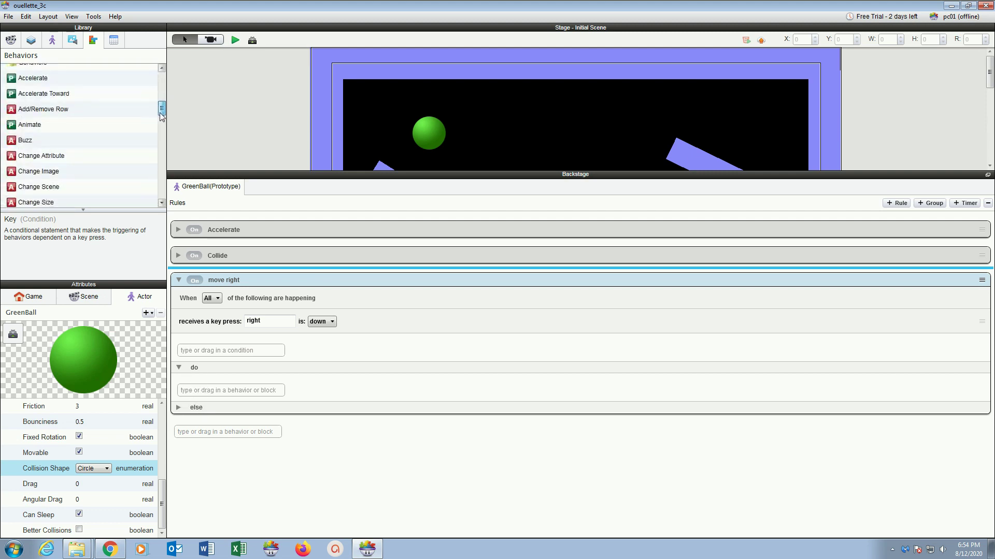
left_click(83, 155)
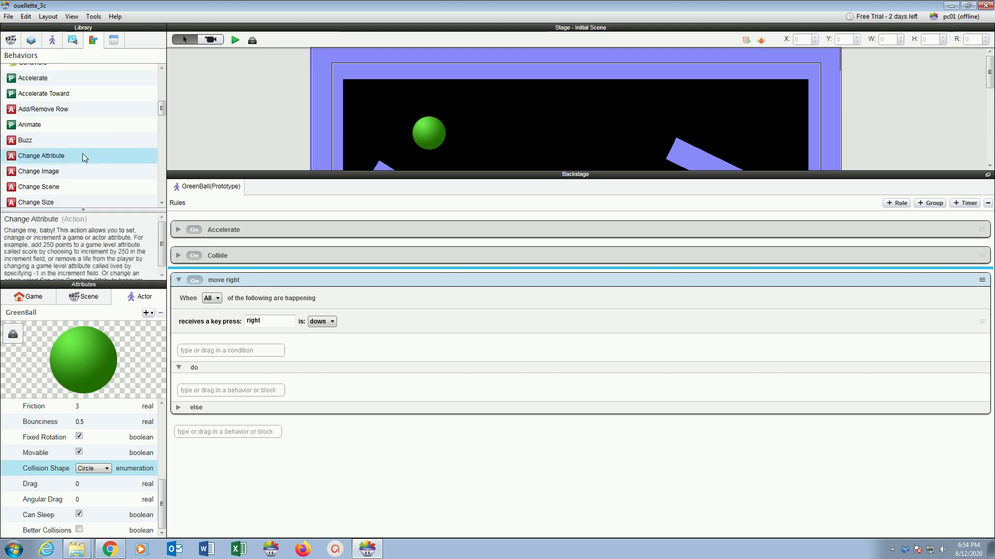
left_click_drag(83, 153, 243, 383)
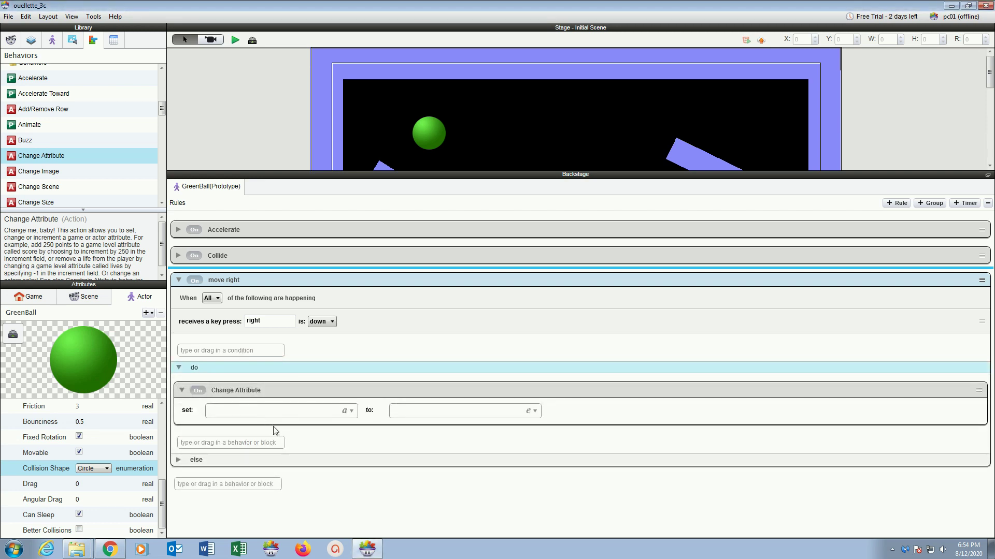
Choose GreenBall's Motion > Linear Velocity > X as the attribute for the Change Attribute behavior in the "move right" rule
left_click(352, 412)
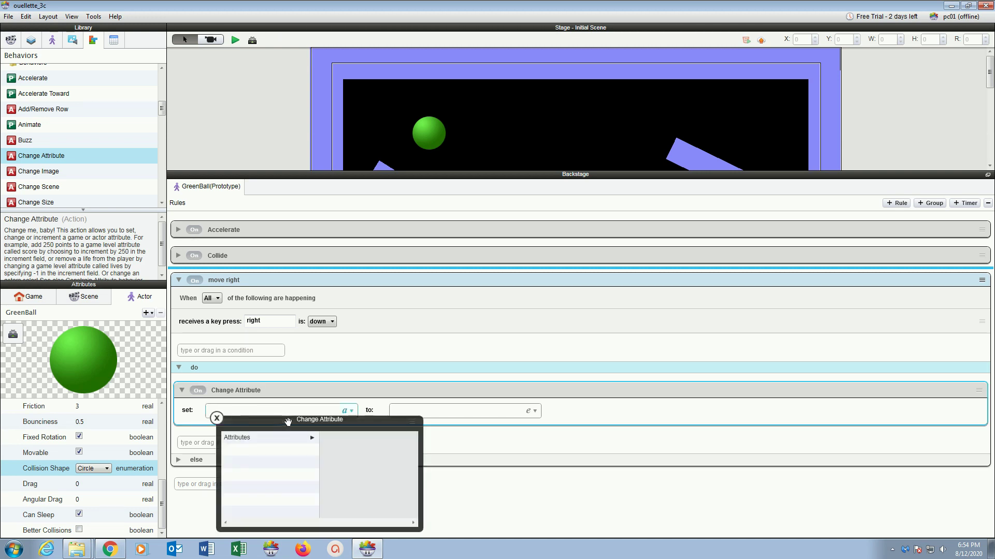
left_click_drag(286, 422, 435, 264)
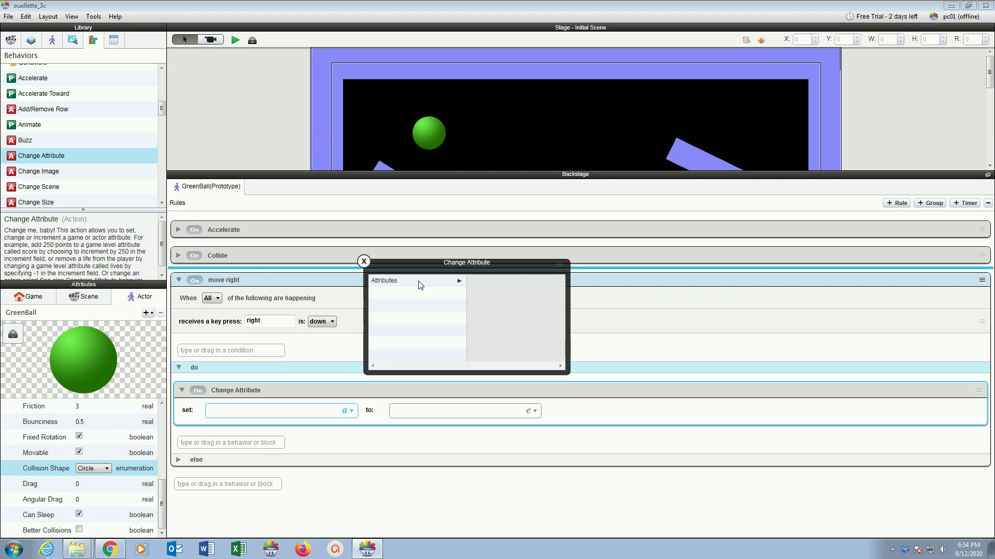
left_click(420, 284)
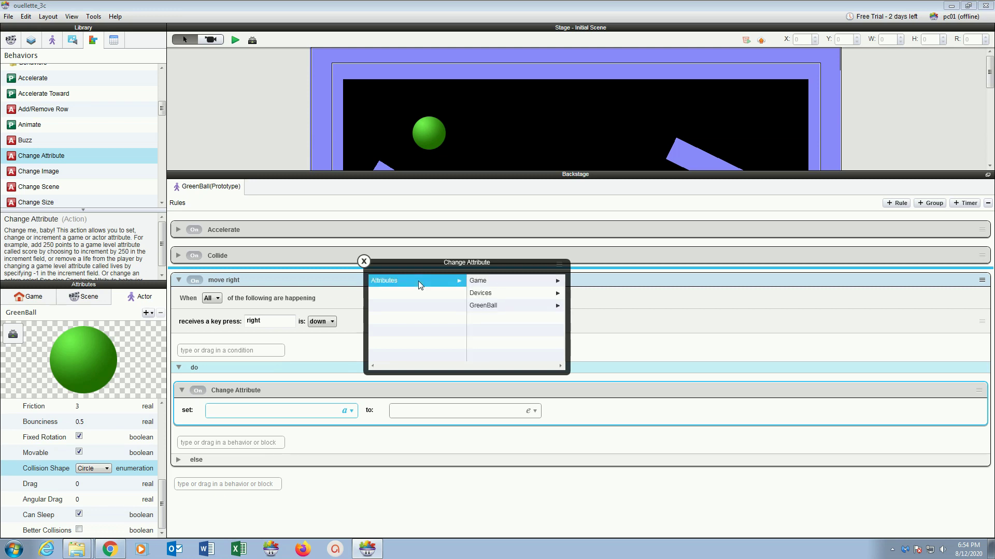
left_click(476, 306)
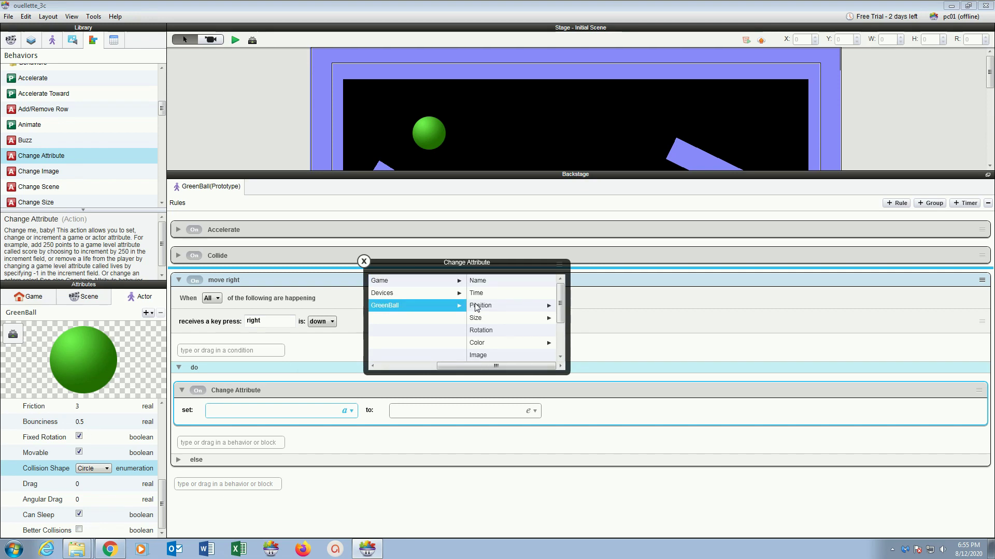
scroll(476, 307, "down", 1)
scroll(476, 307, "down", 1)
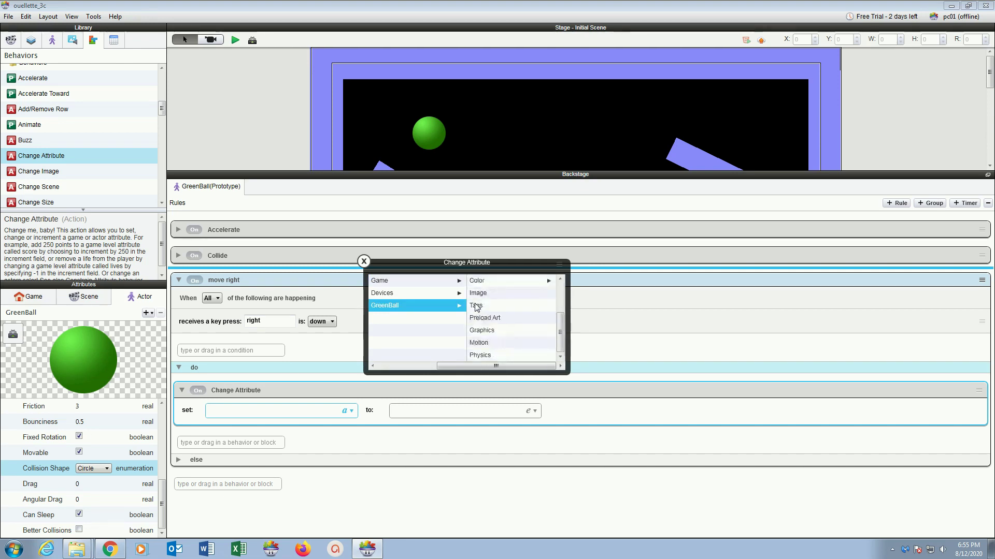
left_click(475, 344)
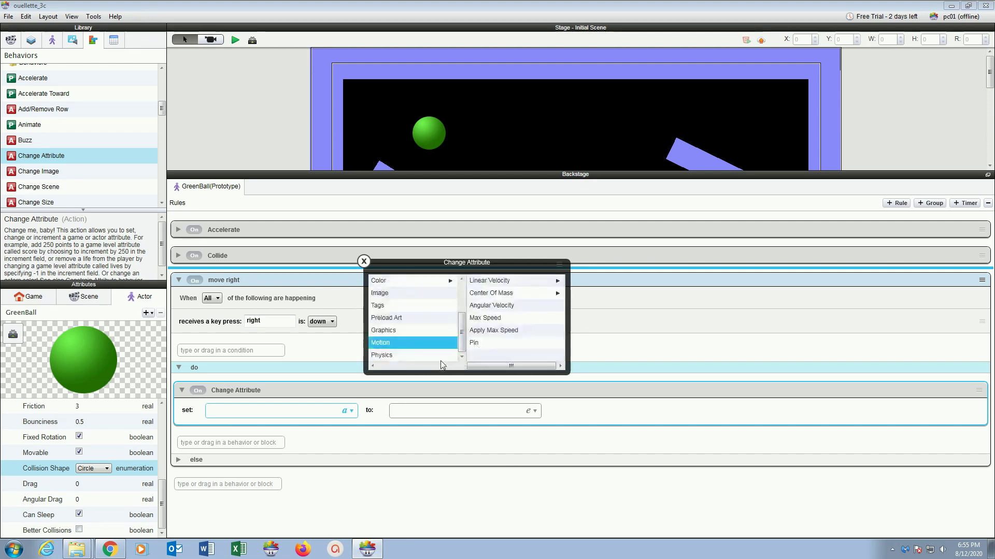
left_click(372, 366)
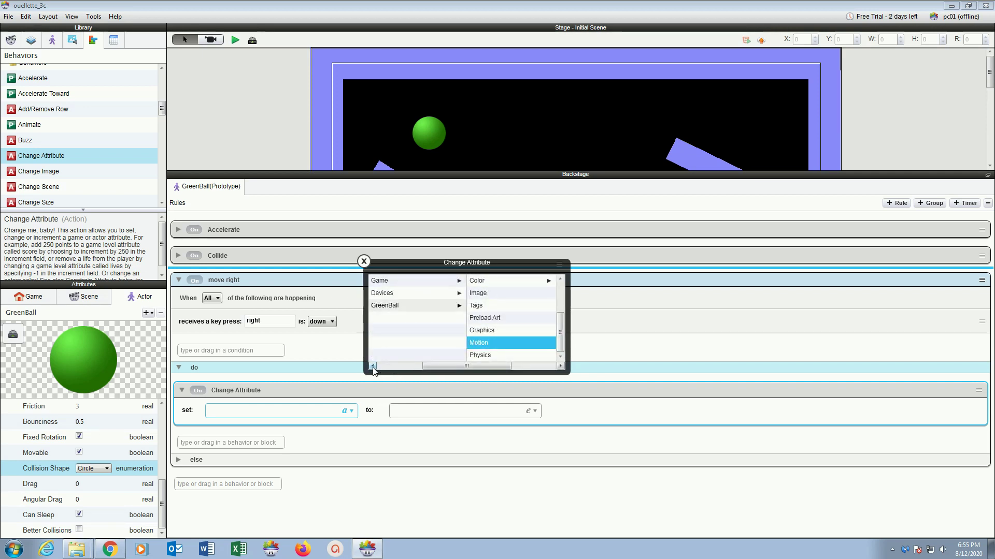
left_click(372, 367)
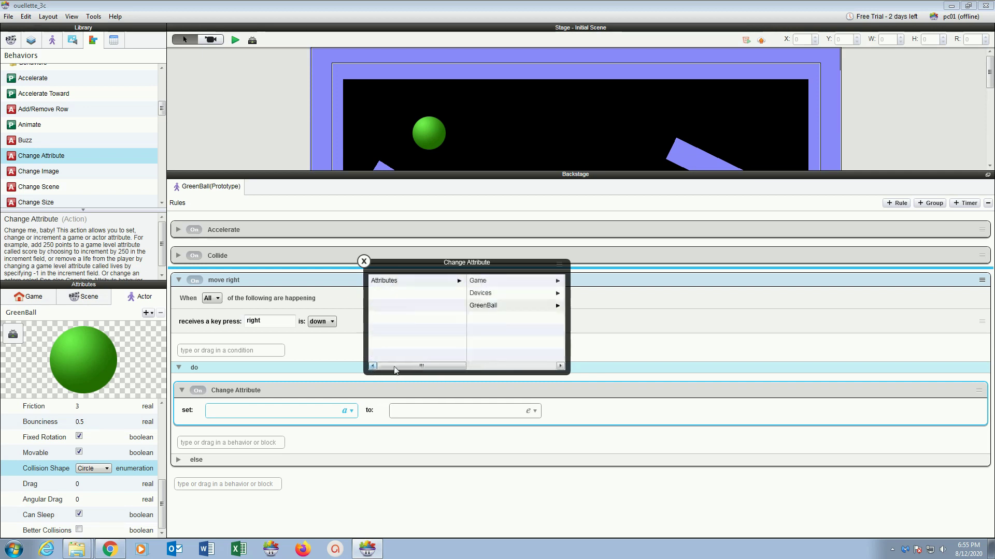
left_click(560, 367)
left_click(560, 367)
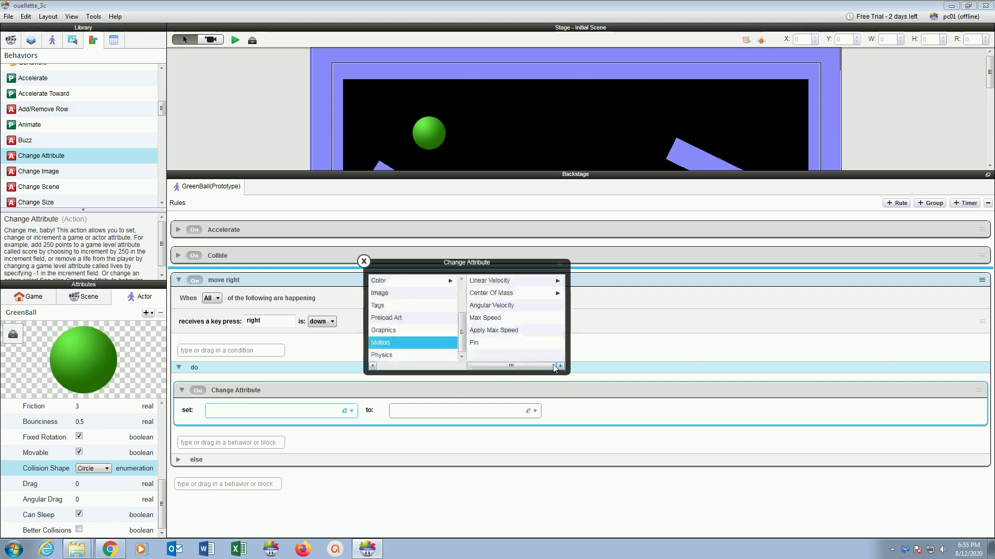
left_click(500, 283)
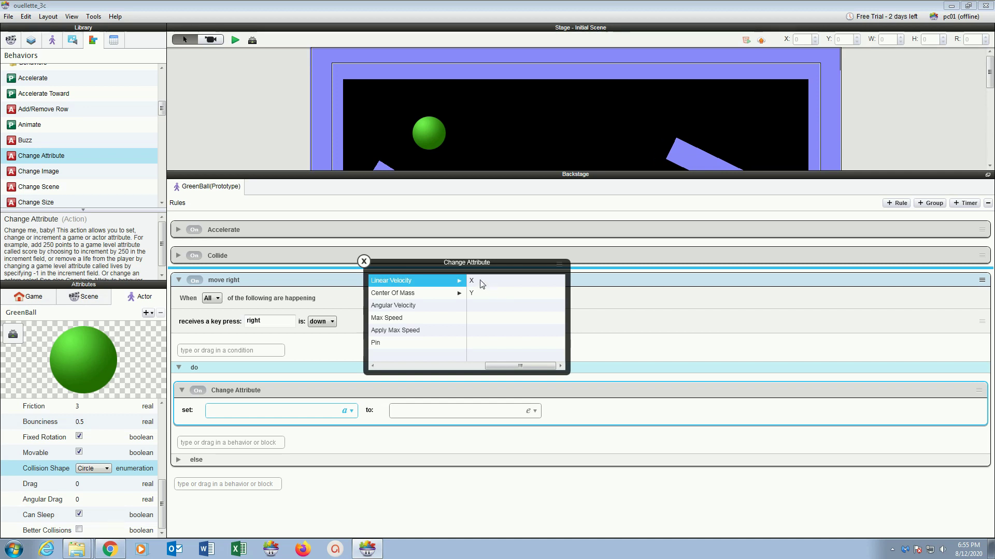
left_click(481, 283)
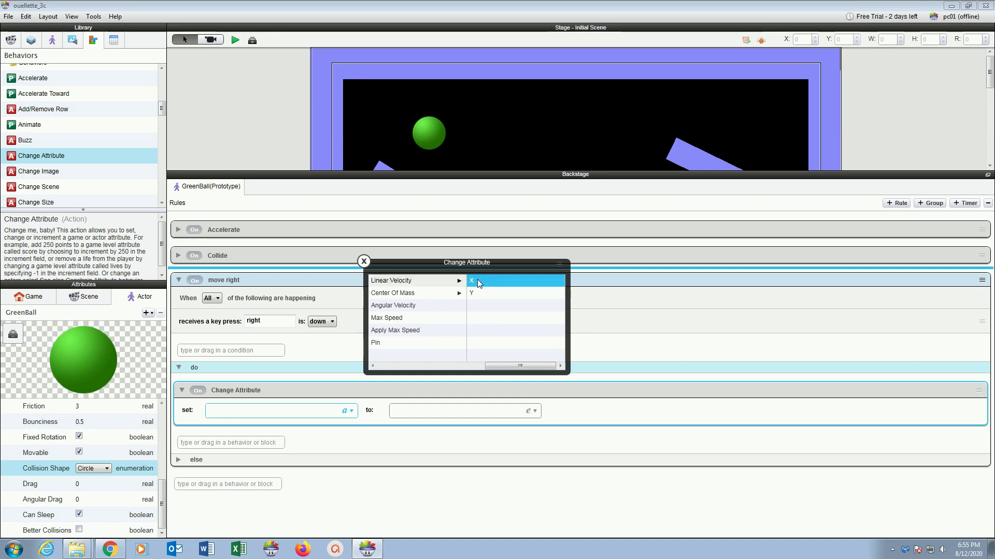
double_click(477, 283)
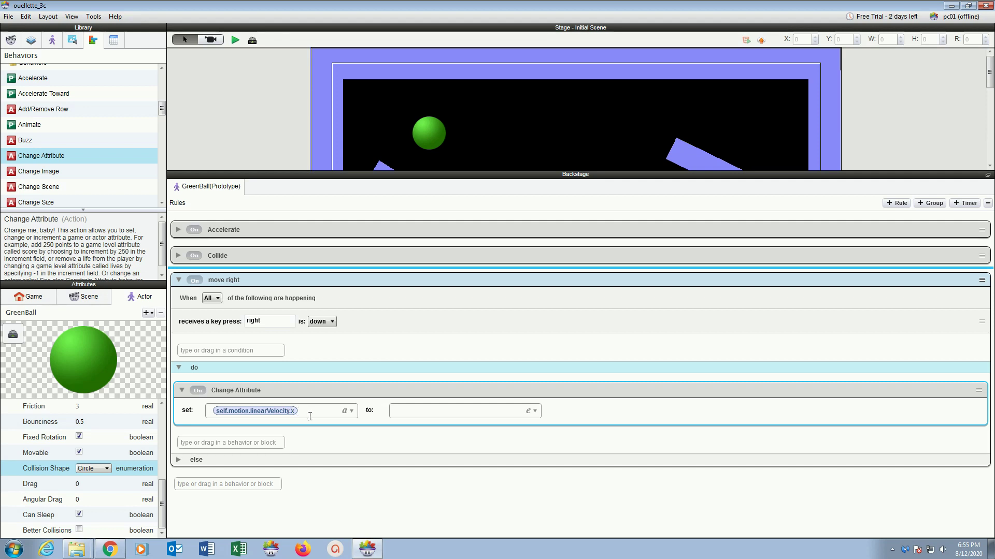
Set the "move right" X velocity to 300, preview the ball's movement in the game, and return to the editor
left_click(419, 410)
type("300")
left_click(234, 40)
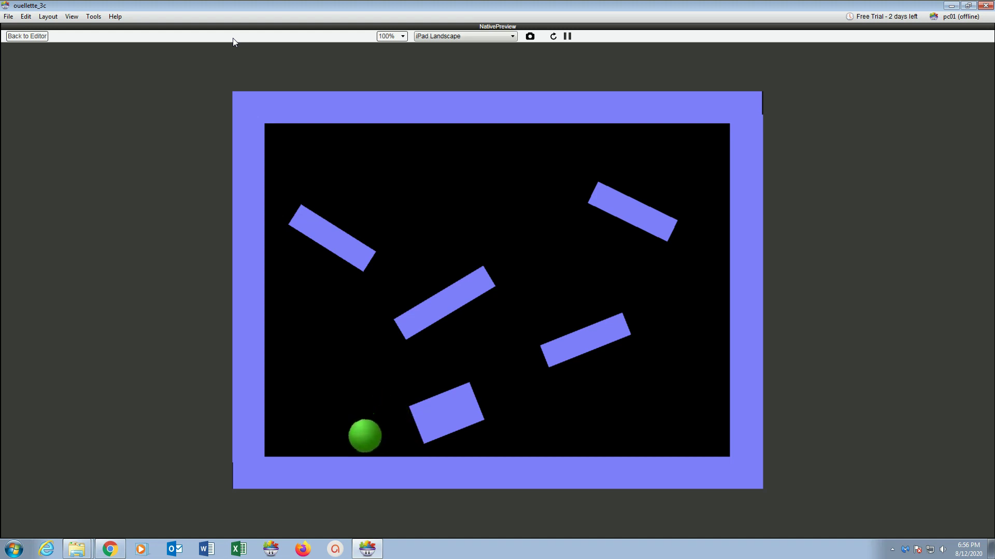
left_click(25, 36)
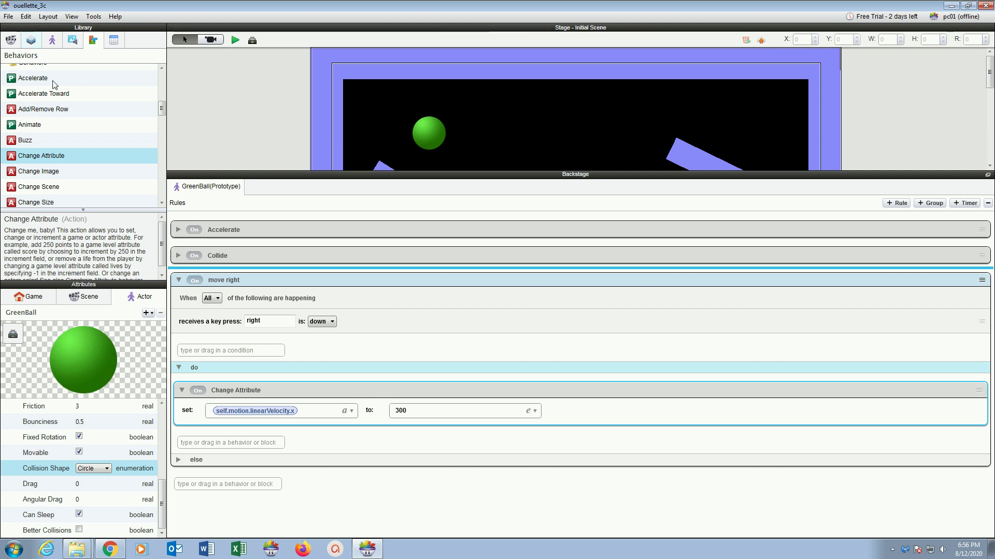
Collapse the "move right" rule, duplicate it directly below, and rename the copy as "move left"
left_click(178, 279)
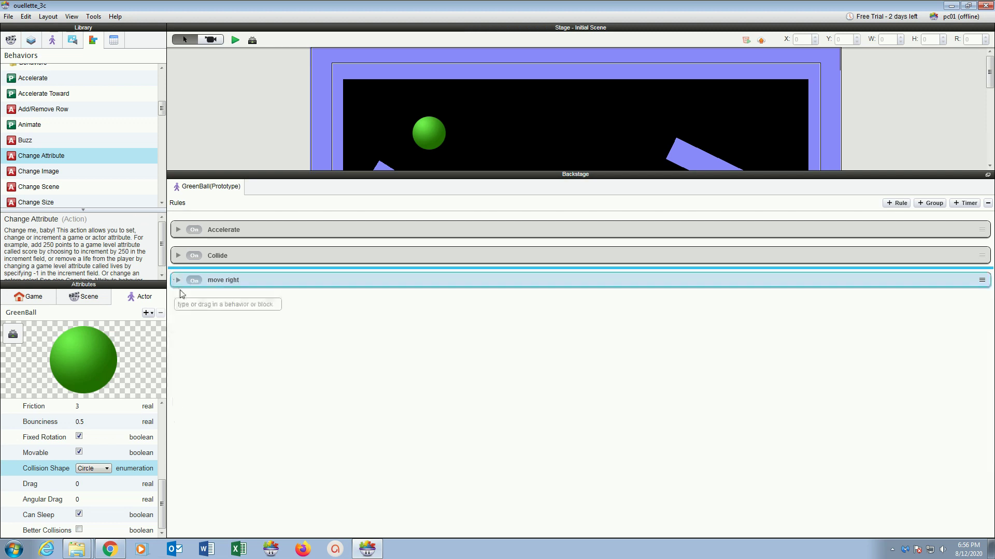
left_click_drag(257, 283, 277, 298)
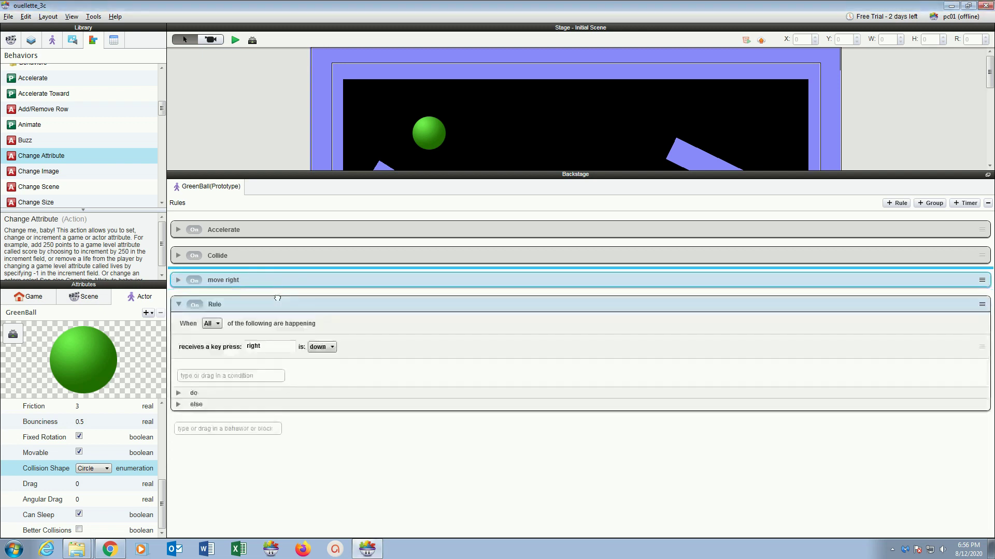
double_click(220, 306)
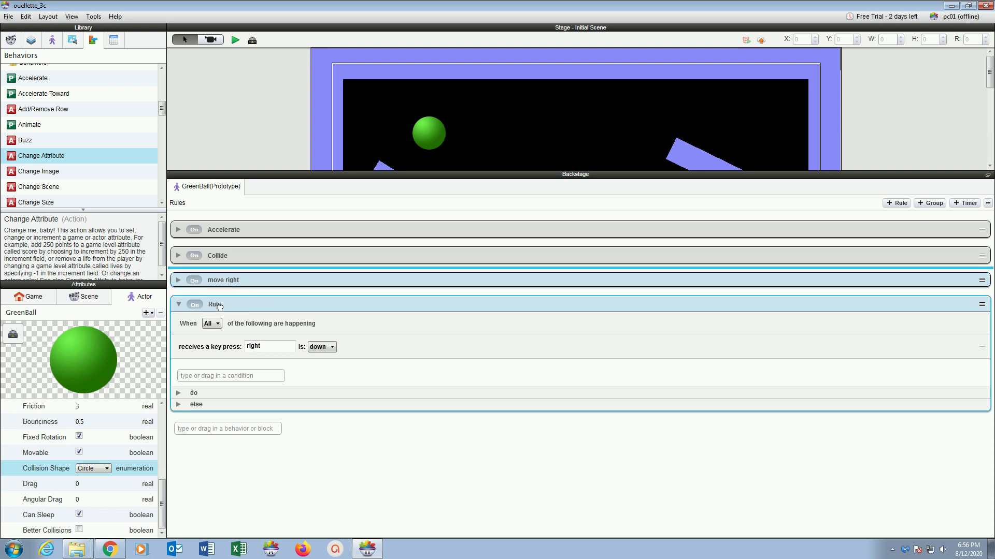
type("move left")
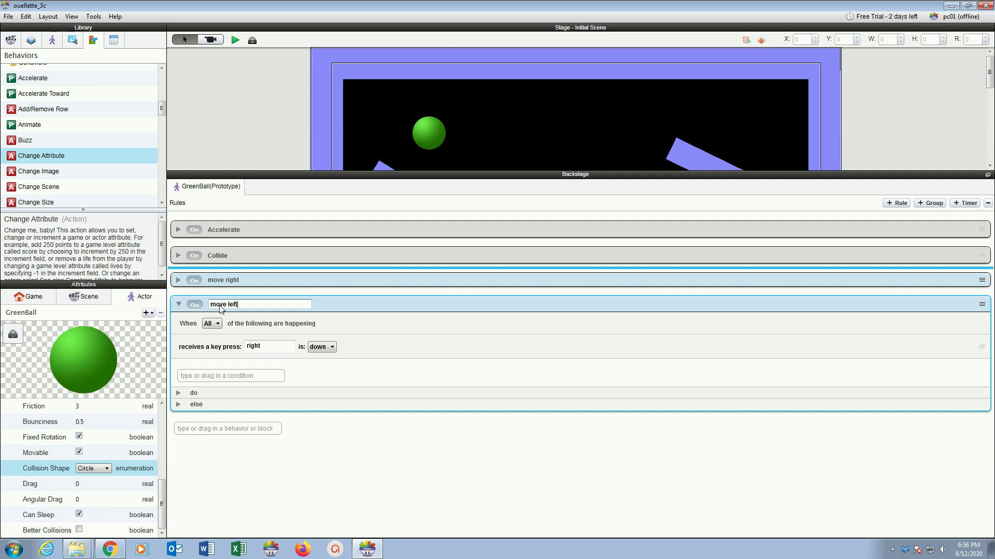
Change the key condition of the "move left" rule to the left arrow key
left_click(281, 344)
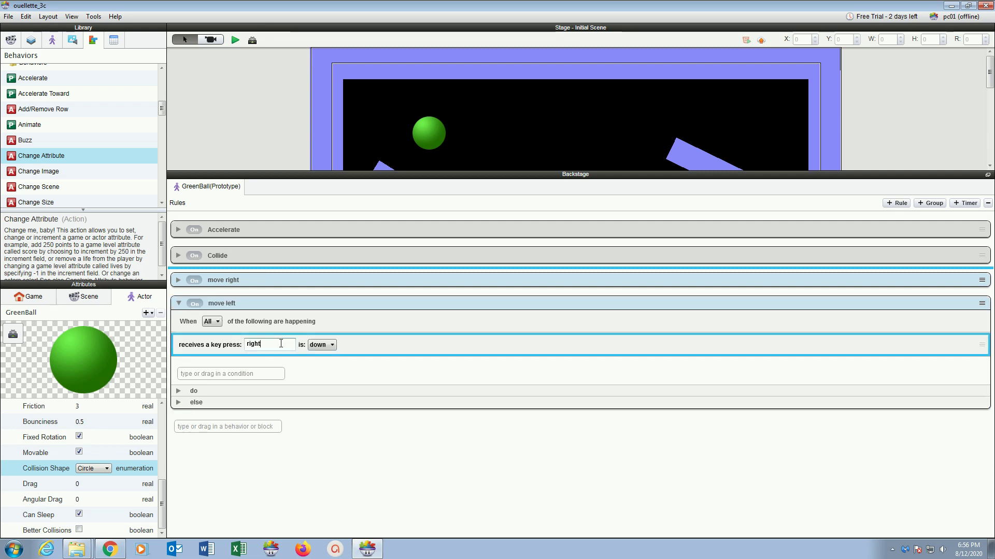
key("BackSpace")
key("BackSpace")
key("BackSpace")
Expand the do section of the "move left" rule and set its X linear velocity to -300
left_click(178, 392)
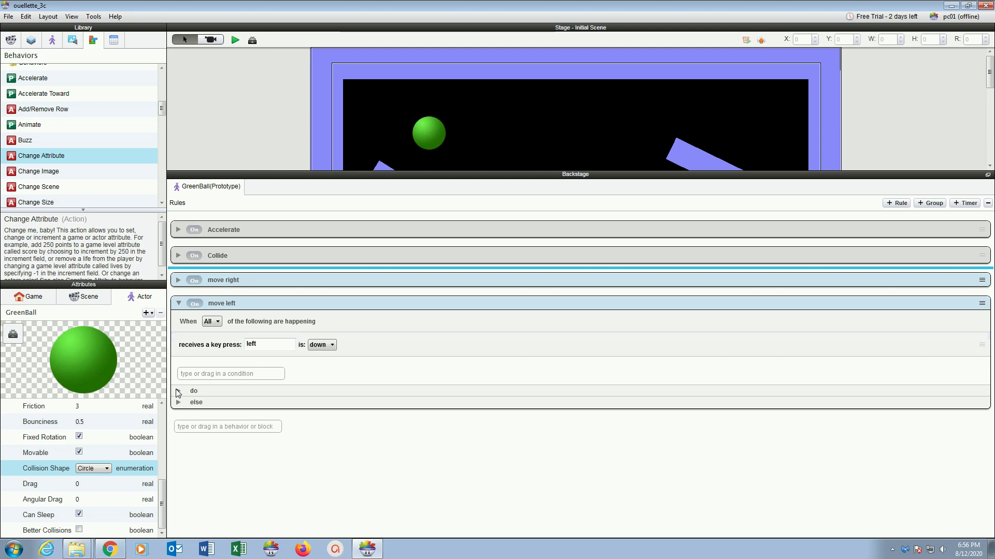
left_click(179, 392)
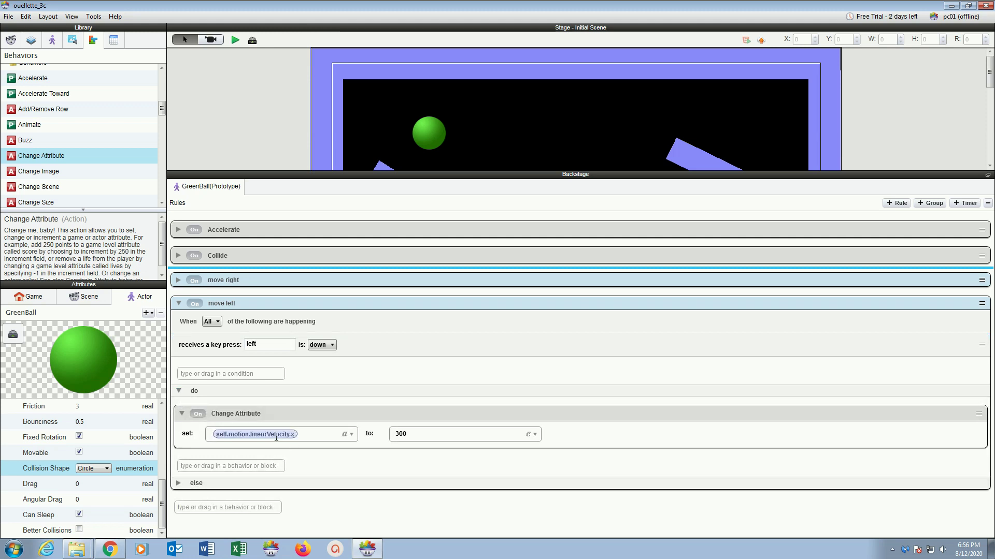
left_click(396, 434)
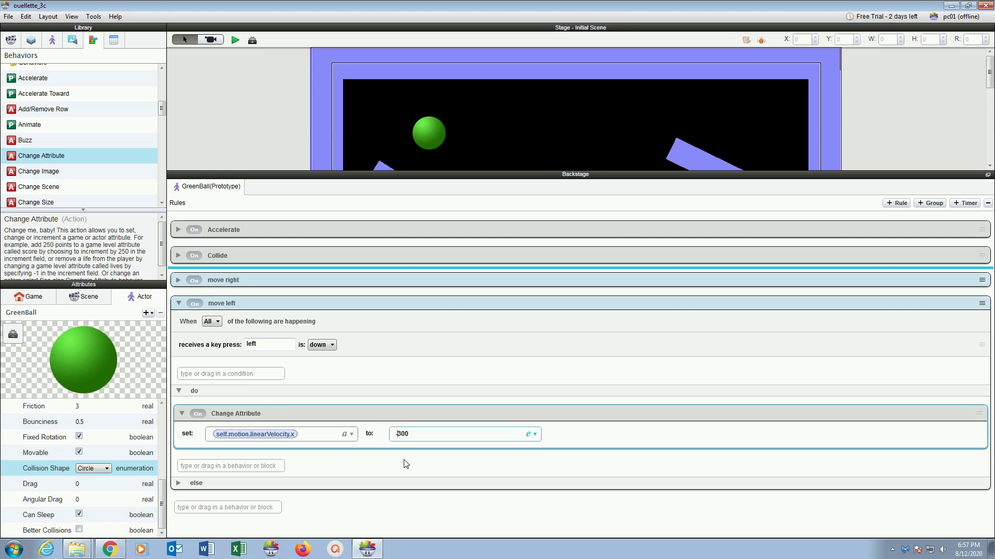
key("Return")
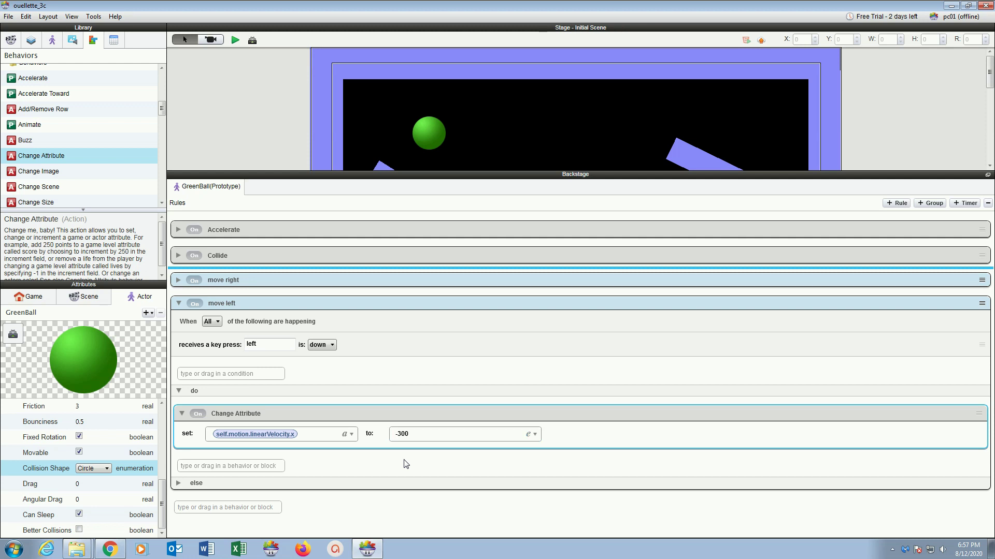
Save the project, preview the ball moving left and right, and return to the editor
left_click(9, 17)
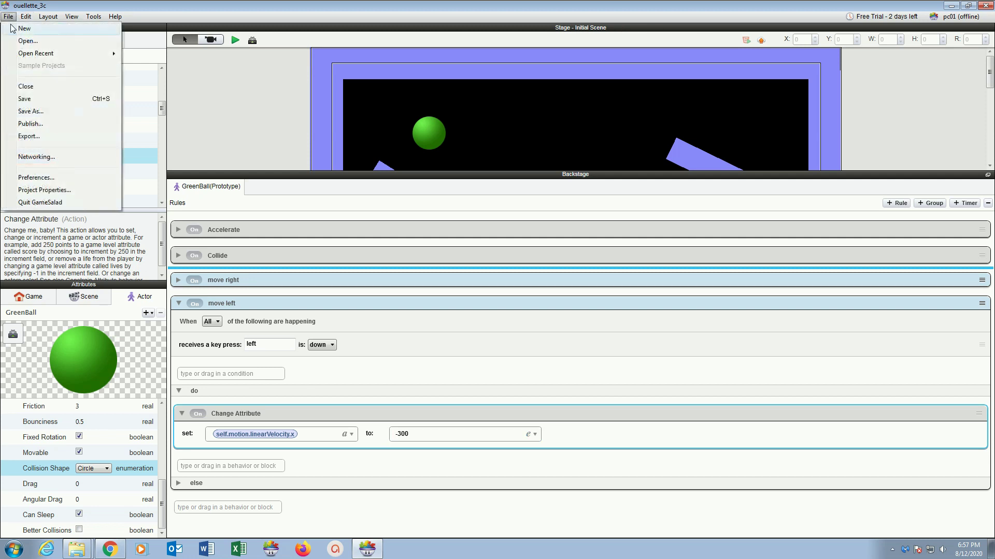
left_click(24, 99)
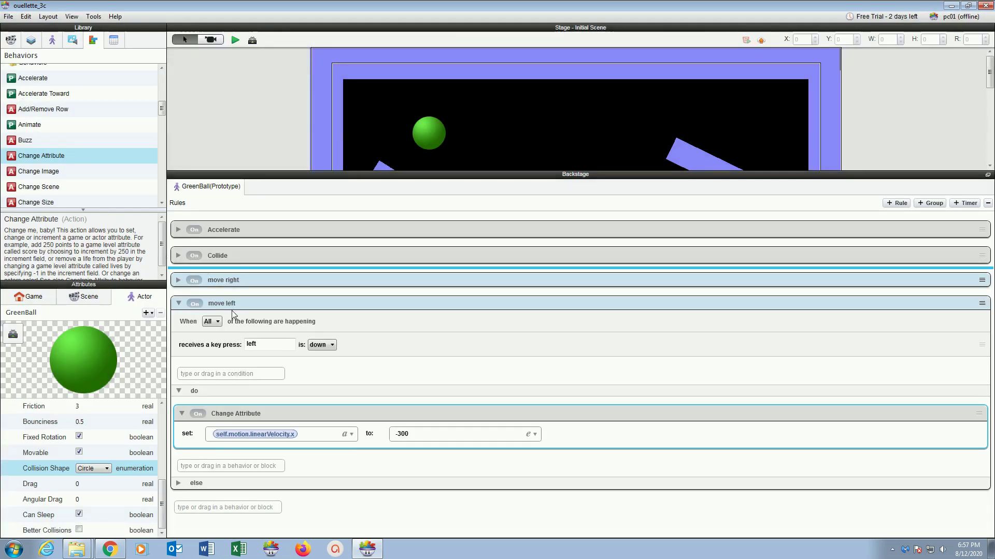
left_click(235, 40)
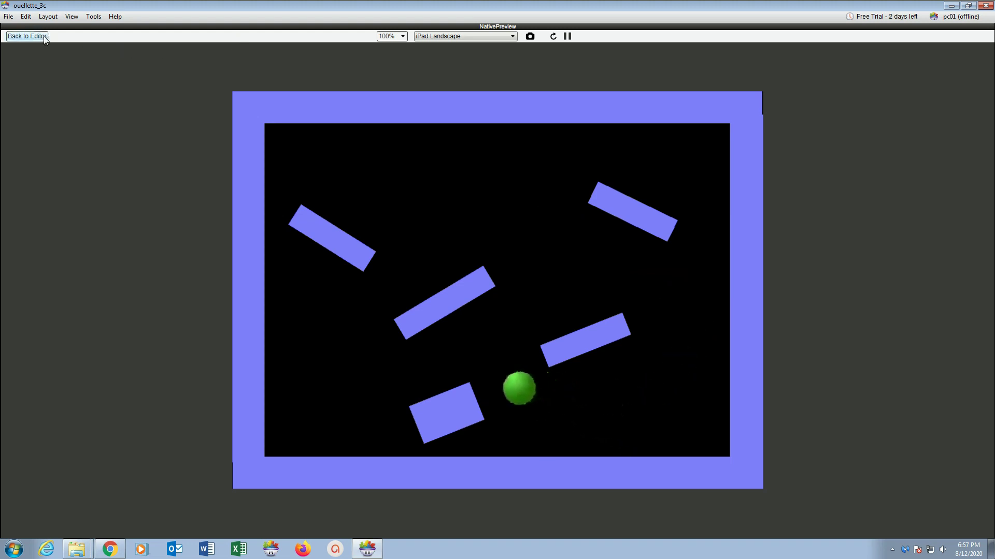
left_click(27, 36)
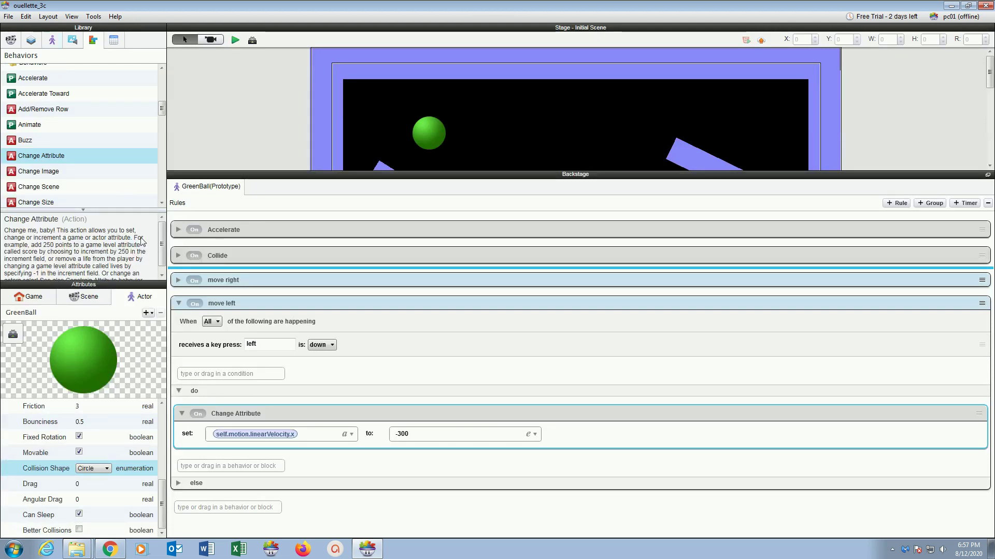
Collapse the "move left" rule, duplicate it directly below, and rename the copy as "move up"
left_click(179, 304)
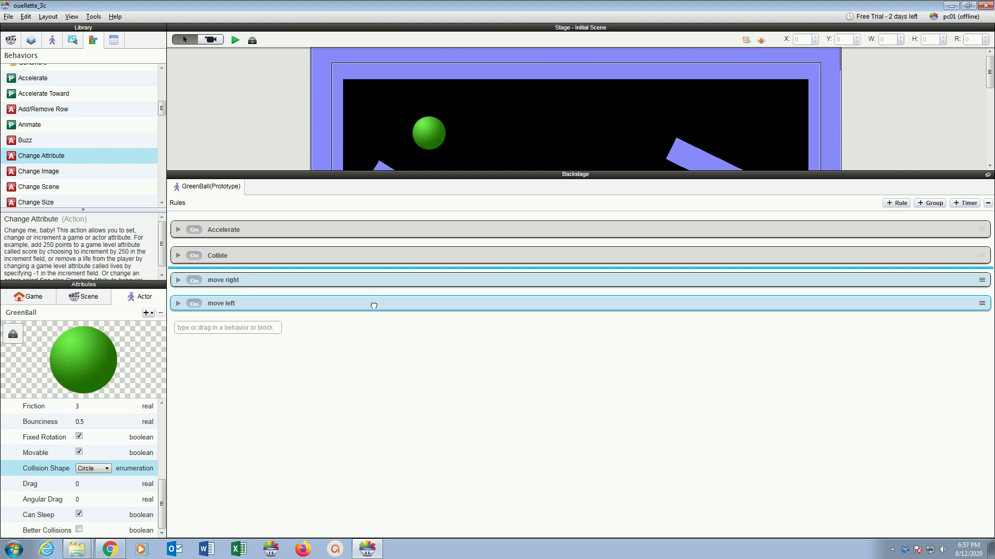
left_click_drag(373, 304, 371, 327)
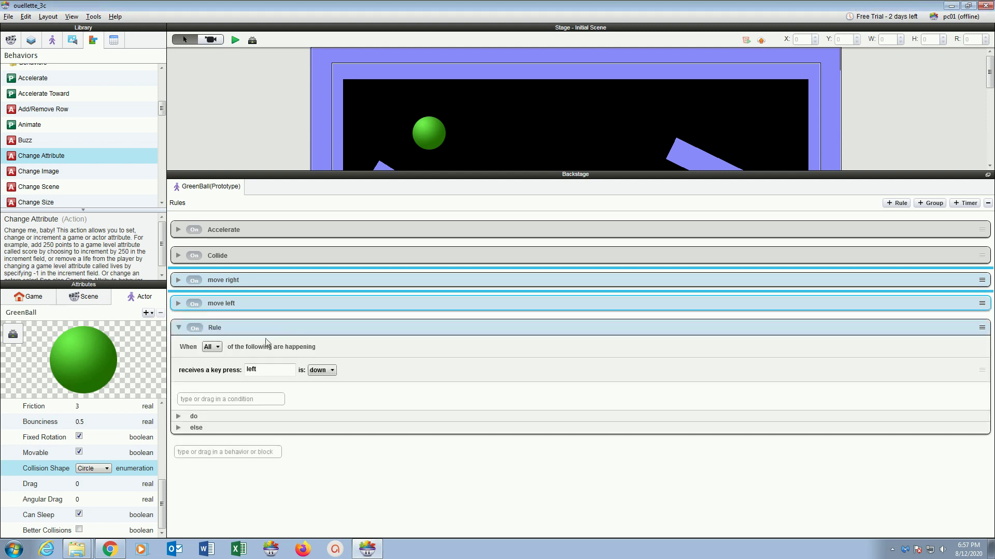
left_click(216, 326)
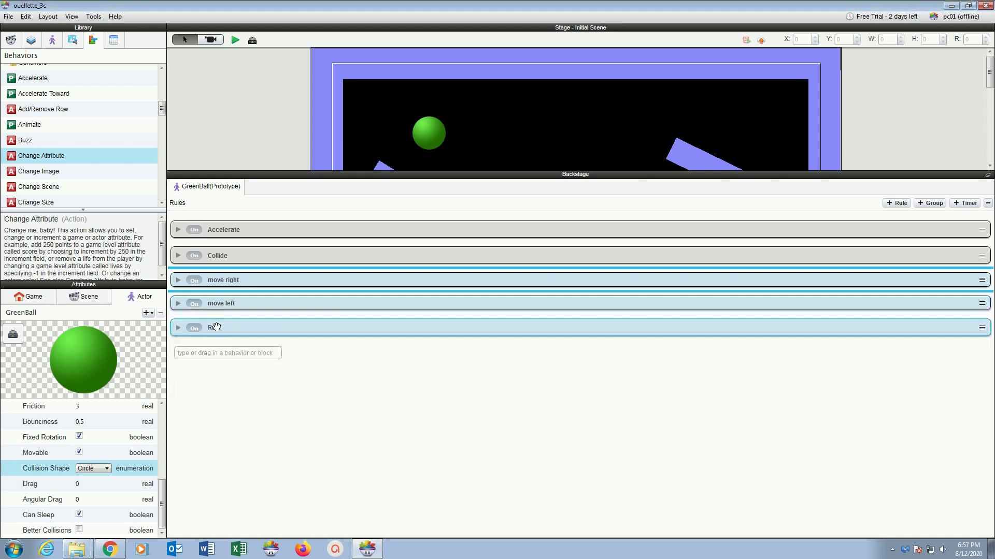
double_click(216, 327)
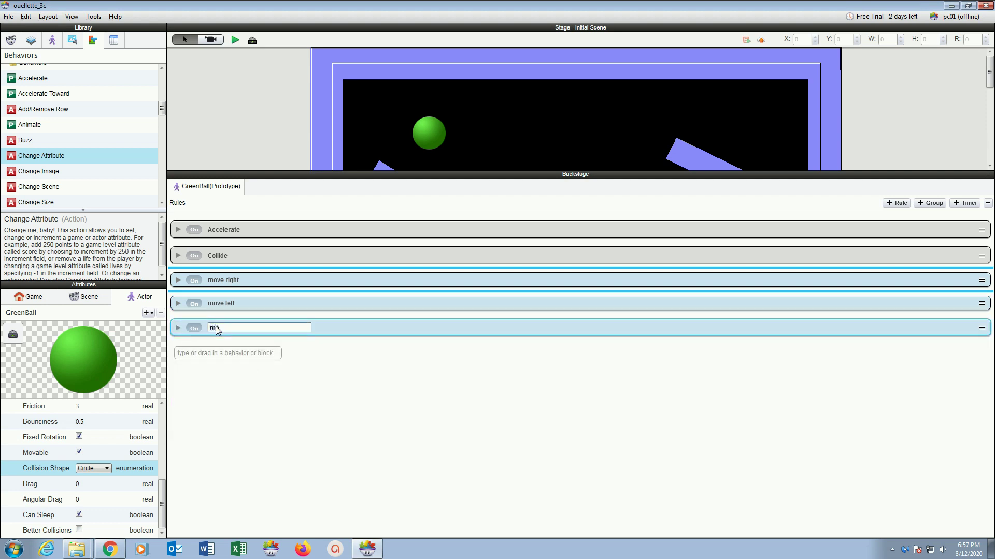
type("move up")
key("Return")
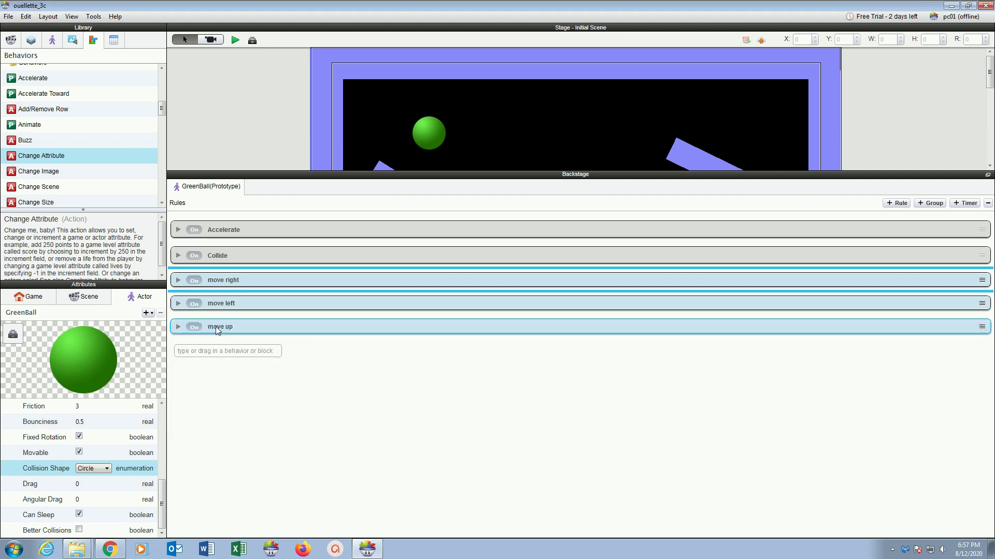
Expand the "move up" rule and change its key condition to the space key
left_click(176, 327)
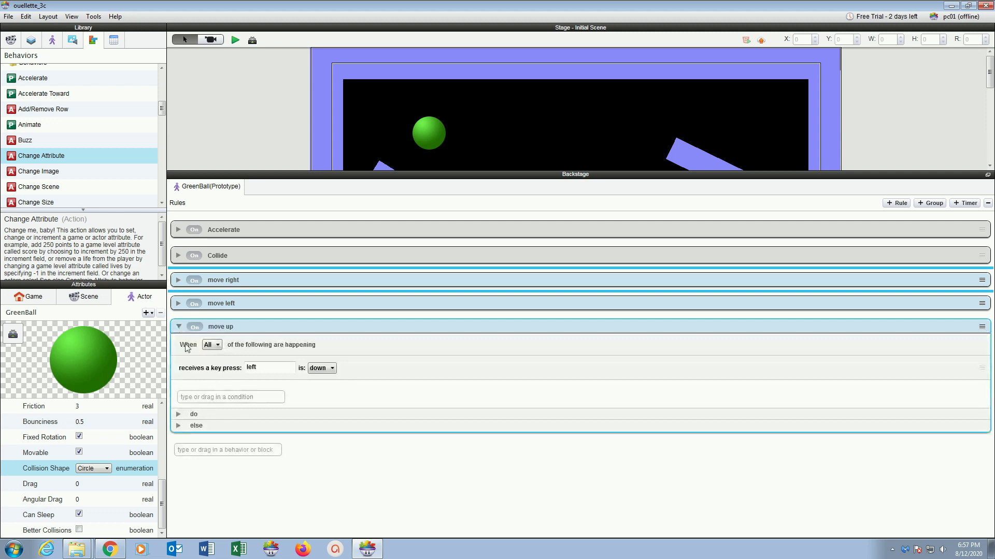
left_click(249, 368)
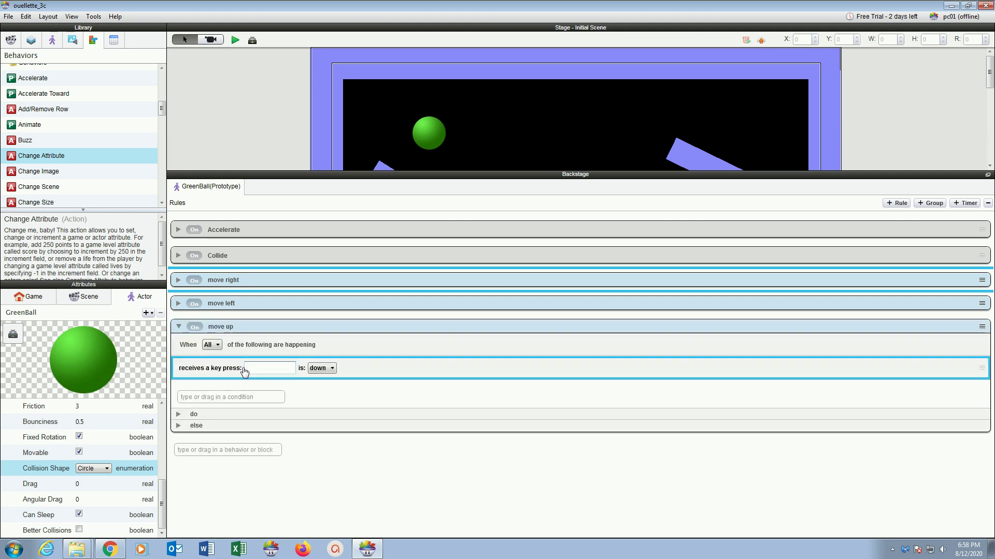
key("space")
left_click(293, 387)
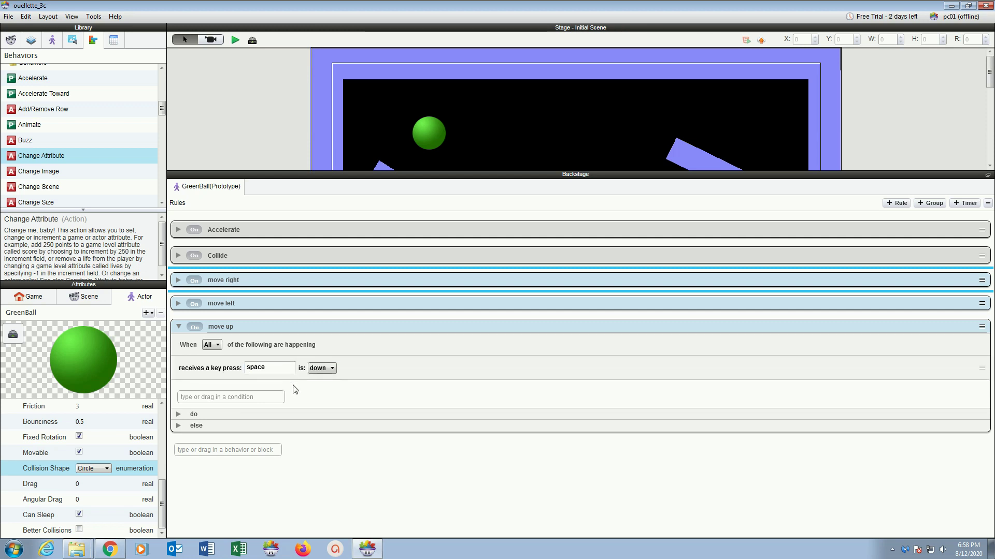
In the do section of the "move up" rule, change the attribute to the ball's Y linear velocity and set it to 300
left_click(179, 414)
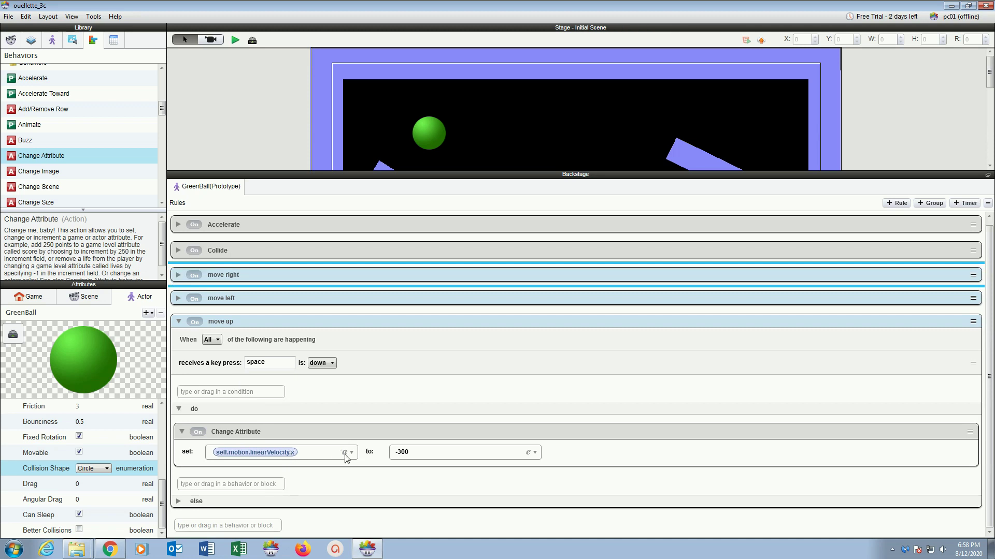
left_click(351, 453)
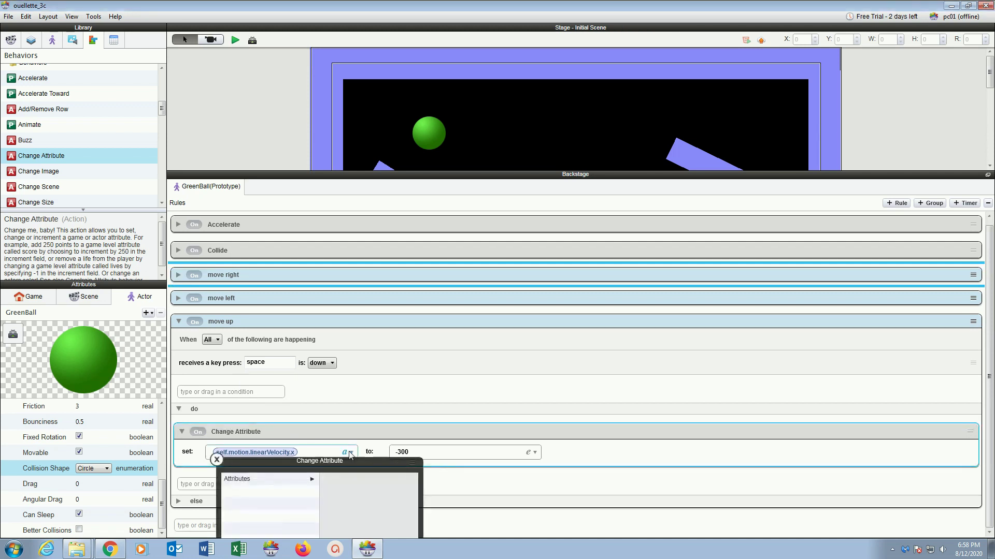
left_click_drag(340, 456, 398, 301)
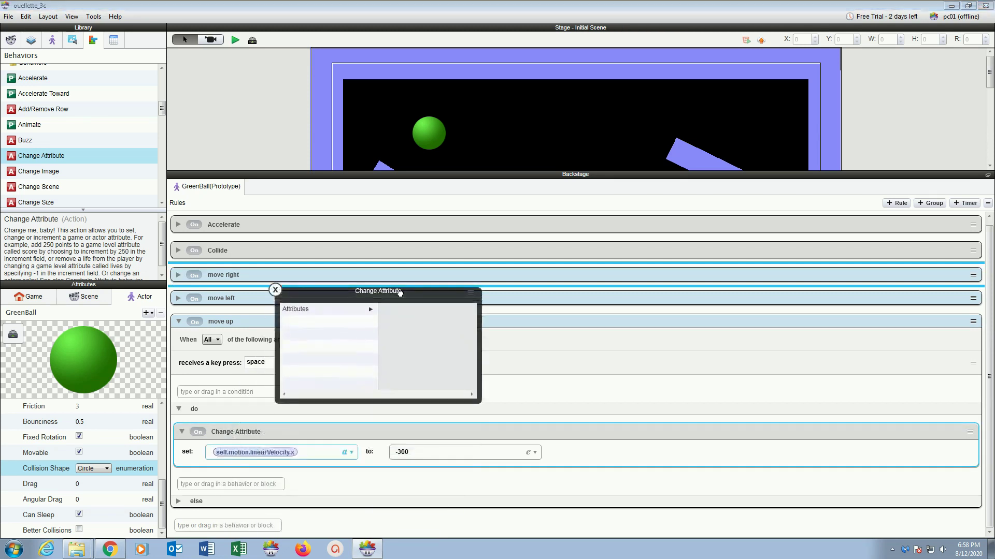
left_click(371, 309)
left_click(394, 335)
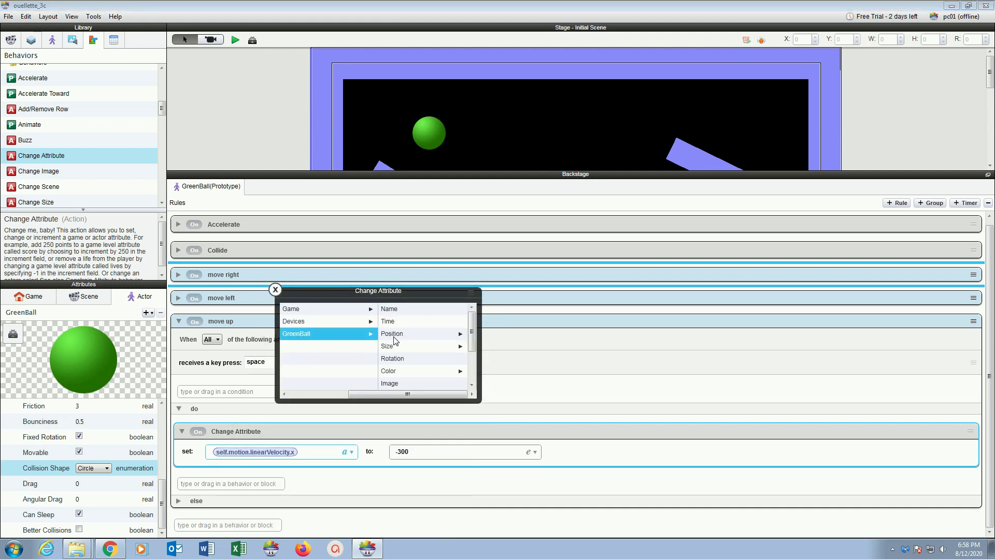
left_click_drag(472, 344, 471, 375)
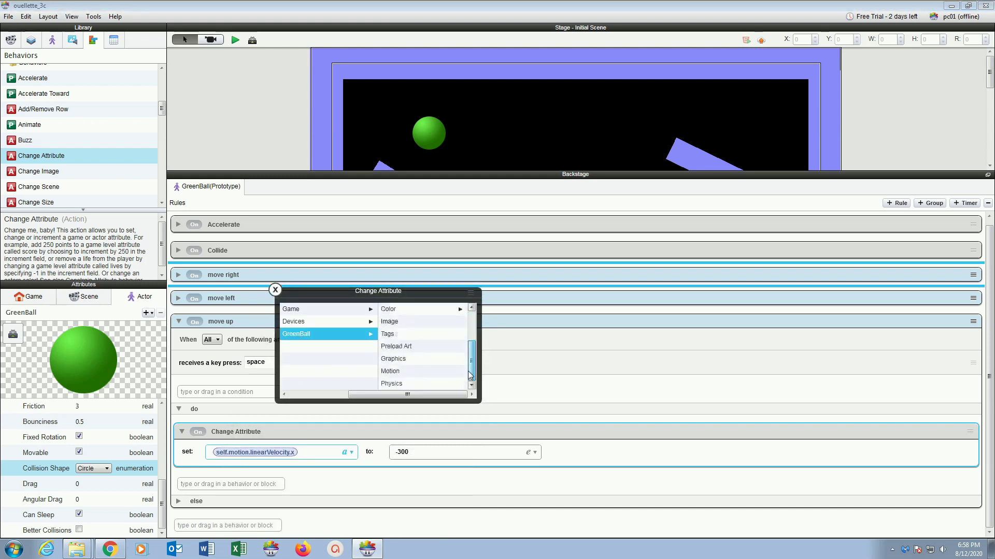
left_click(424, 372)
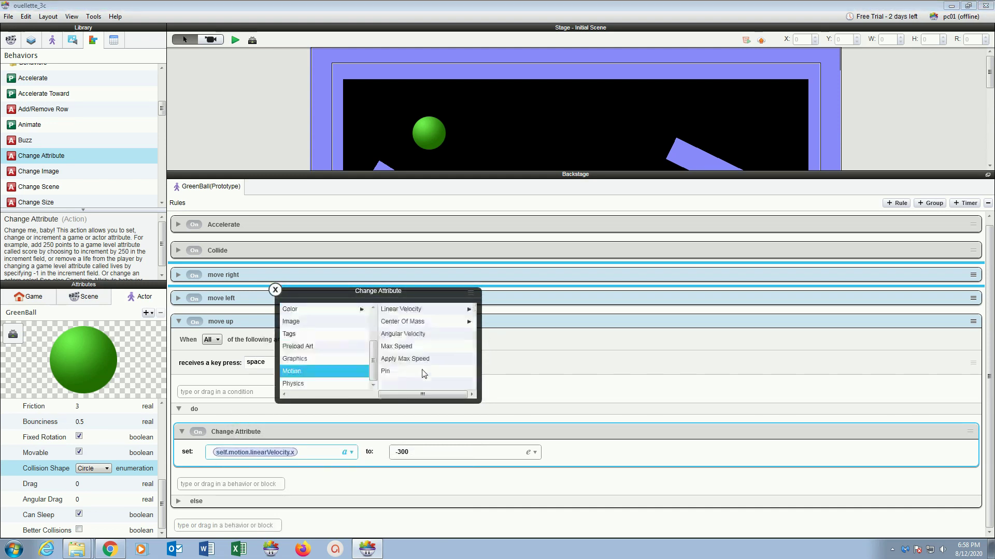
left_click(395, 311)
left_click(397, 323)
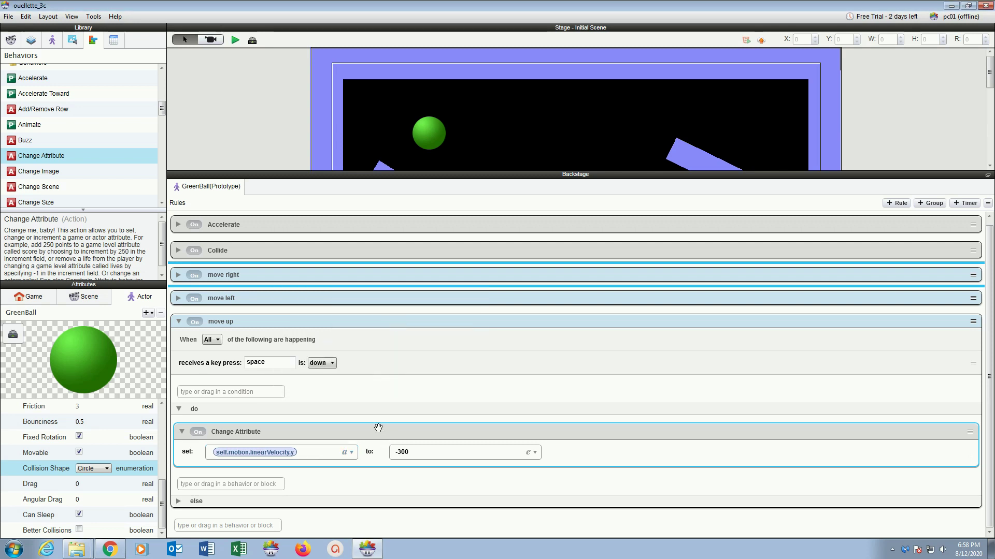
left_click(398, 453)
Save the project, preview the ball's upward movement, and return to the editor
left_click(11, 17)
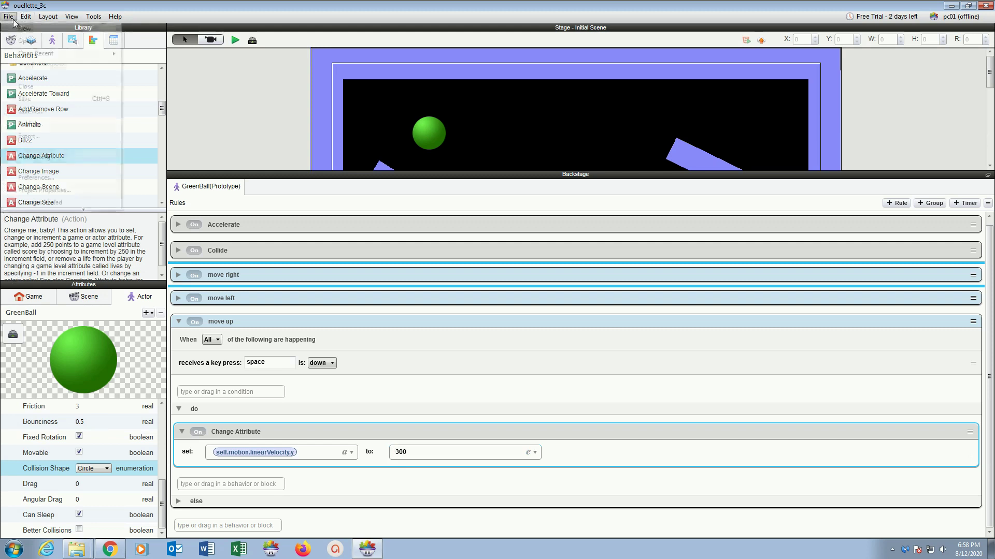
left_click(23, 98)
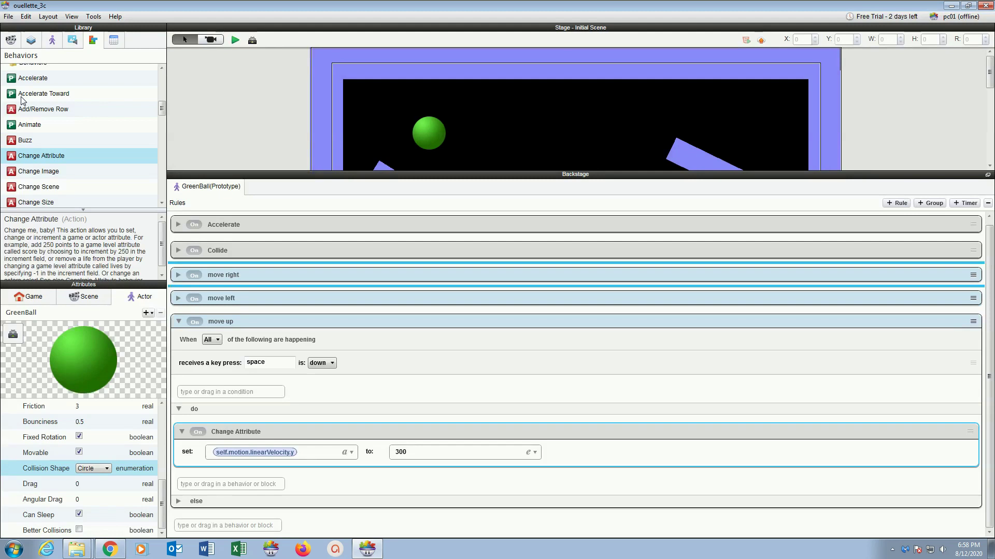
left_click(236, 40)
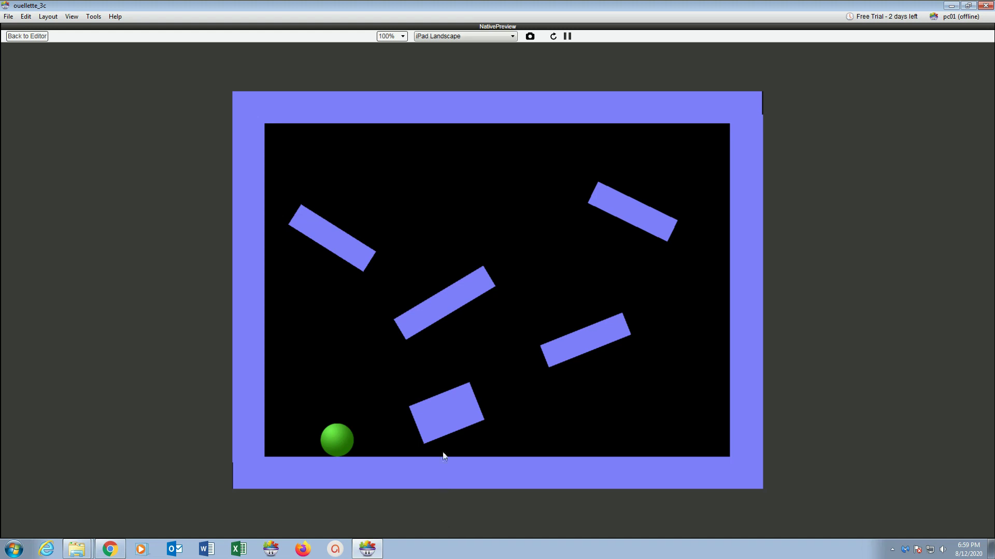
left_click(39, 37)
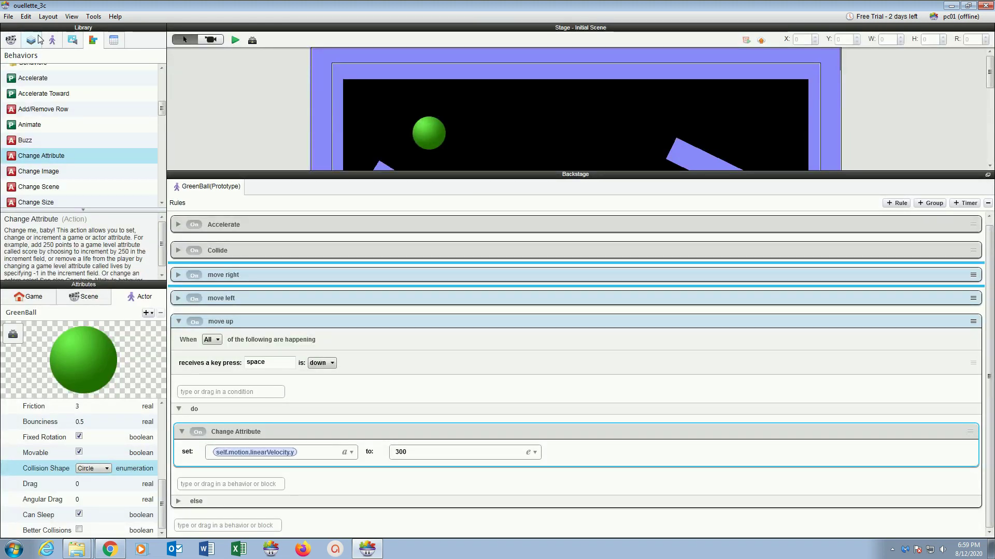
Select the lowest tilted platform on the stage and unlock the rules of that specific instance for editing
left_click(253, 41)
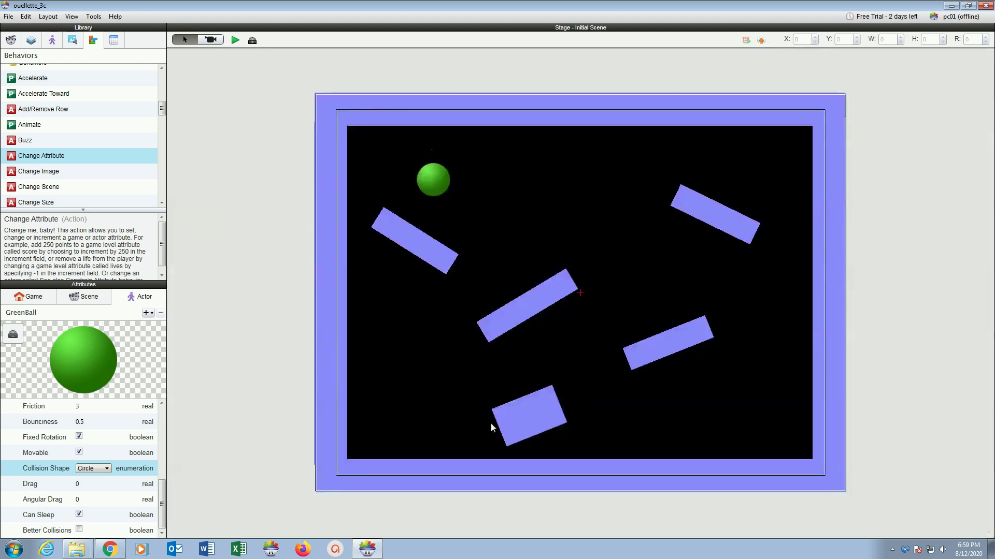
left_click(514, 424)
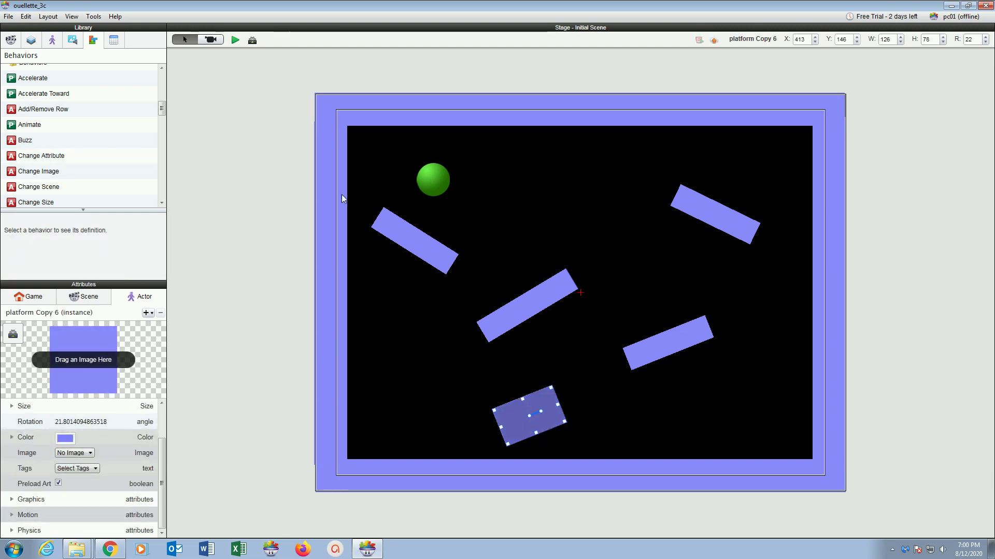
left_click(252, 43)
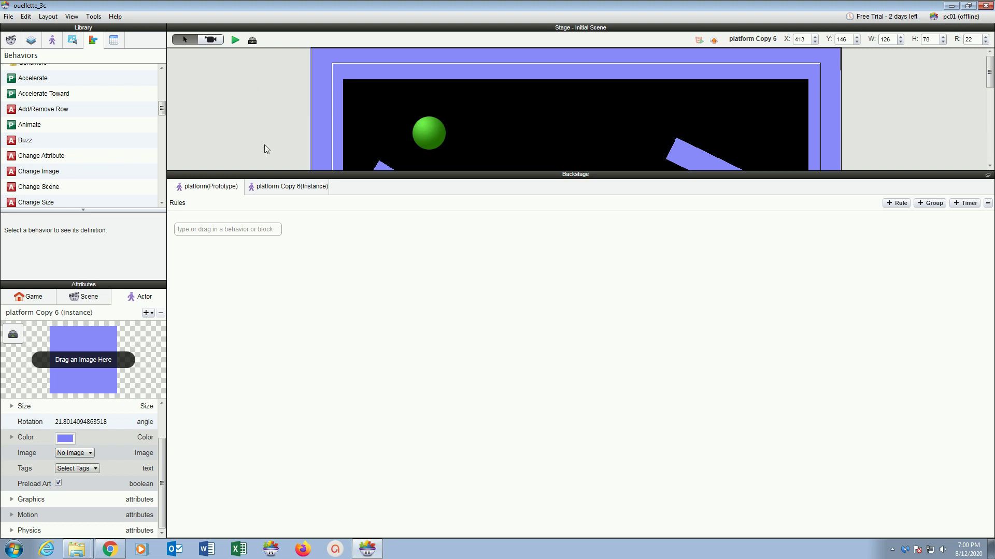
left_click(275, 190)
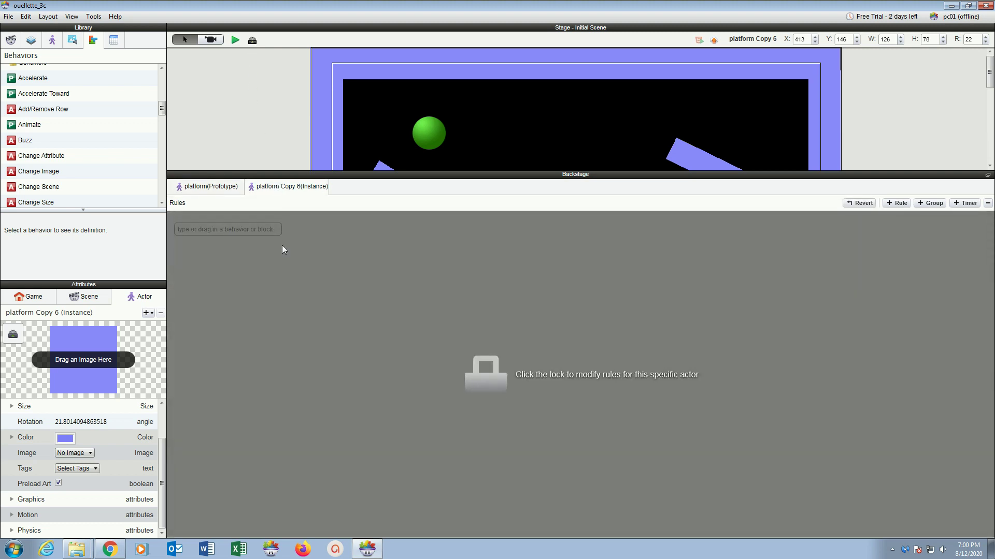
left_click(483, 385)
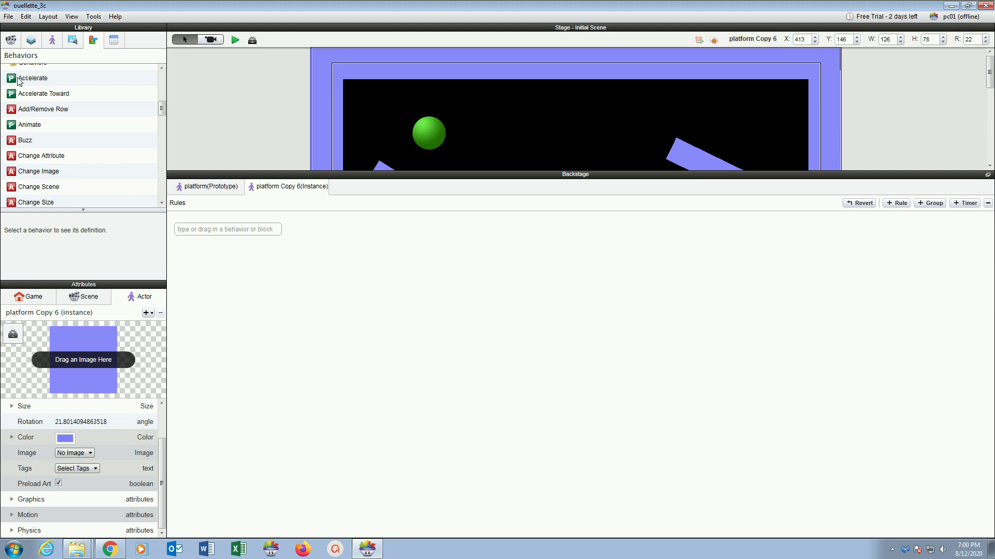
Add an Accelerate behavior with direction 90 to the lowest platform instance and preview the game
left_click_drag(18, 81, 296, 288)
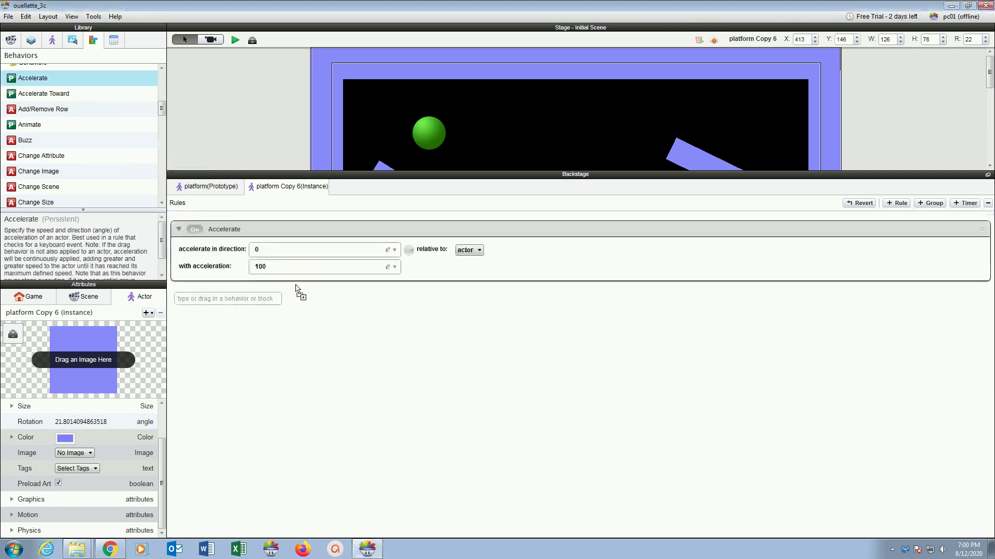
left_click(264, 249)
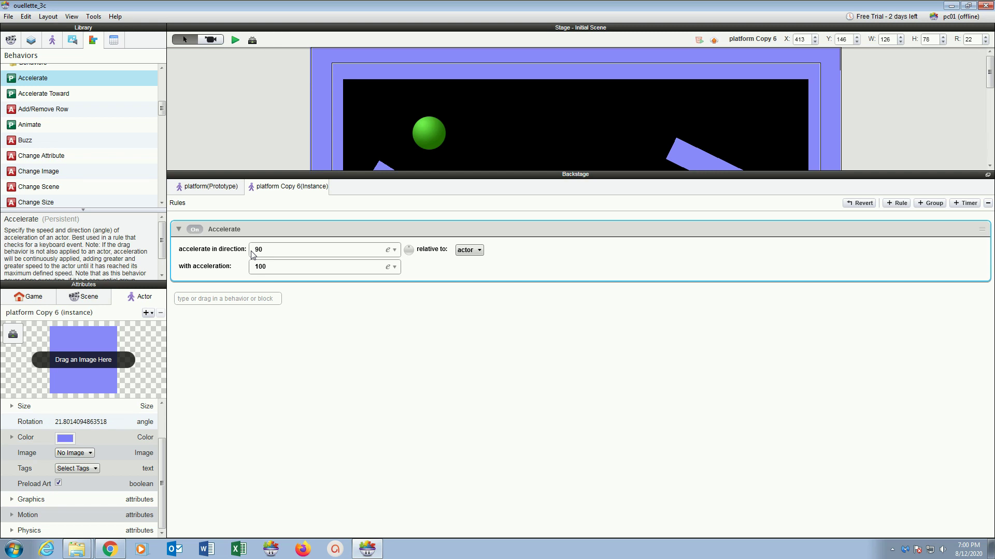
left_click(234, 43)
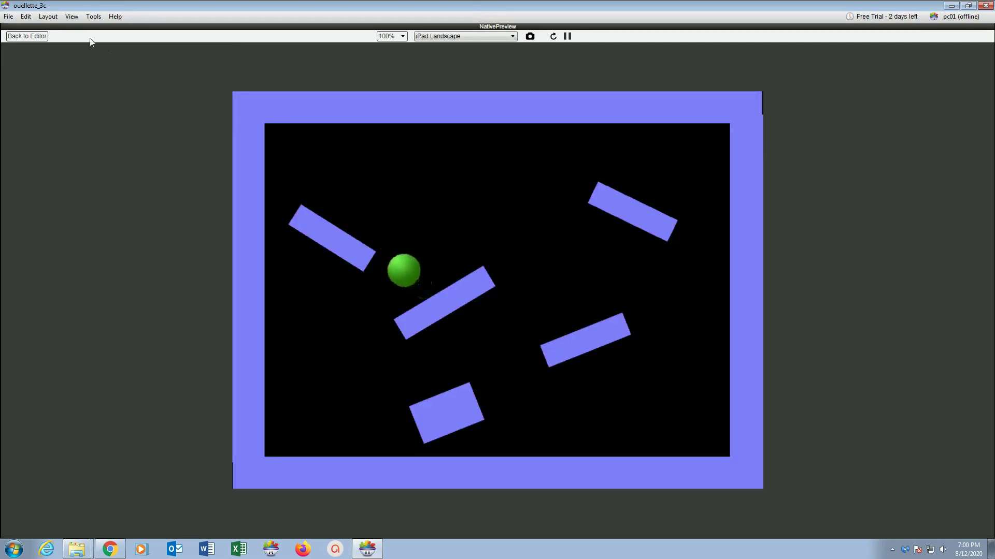
left_click(39, 36)
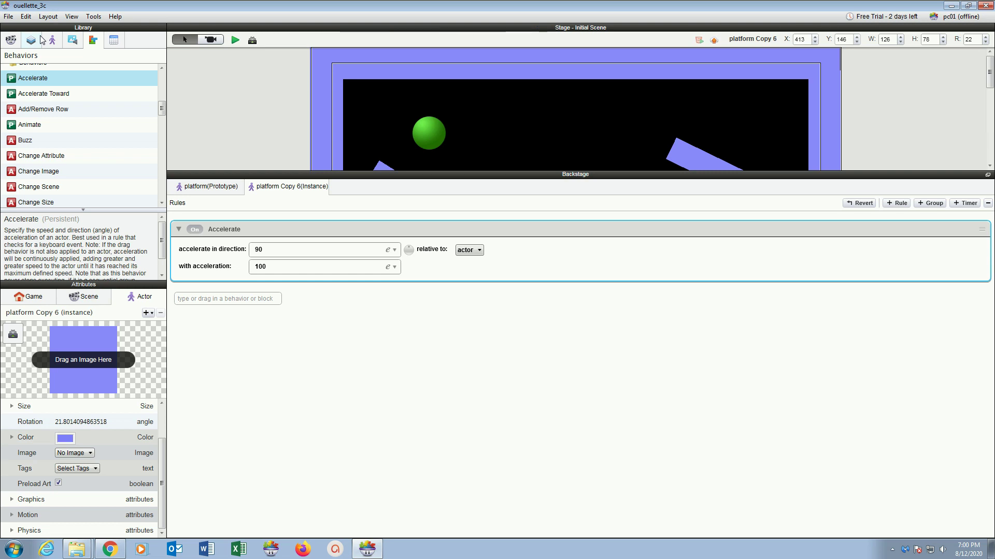
Enable Movable in the lowest platform instance's physics attributes, preview the game, and return to the editor
left_click(220, 325)
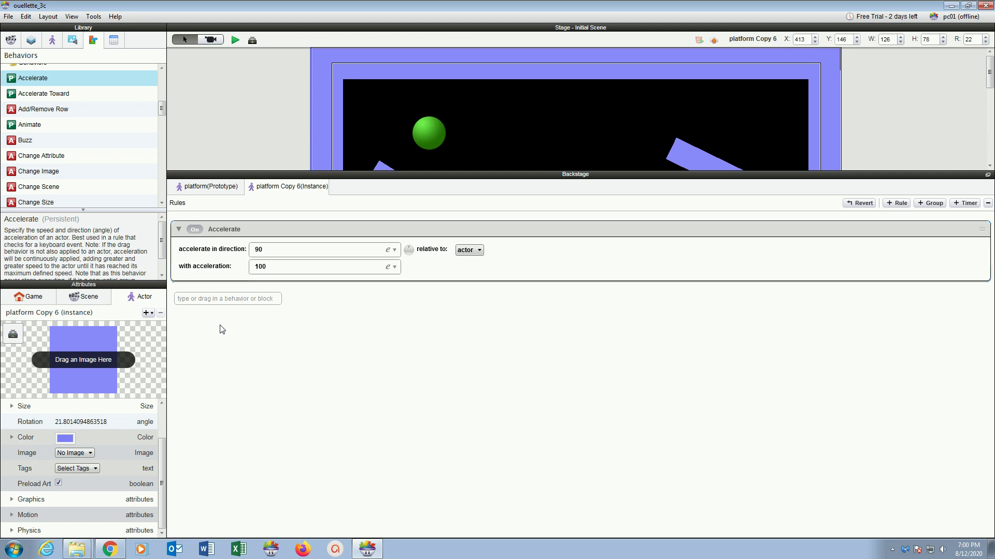
left_click(12, 531)
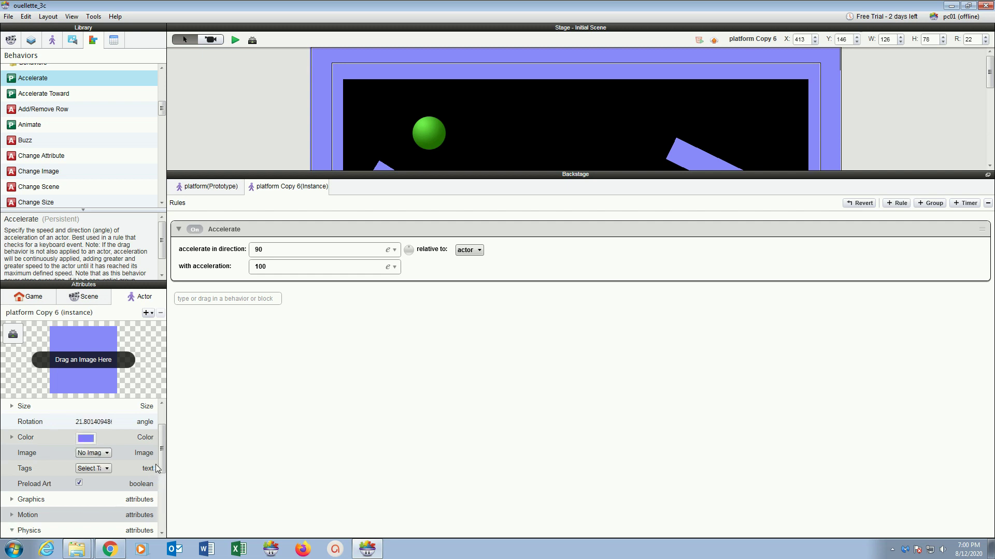
left_click_drag(163, 466, 159, 518)
left_click(79, 460)
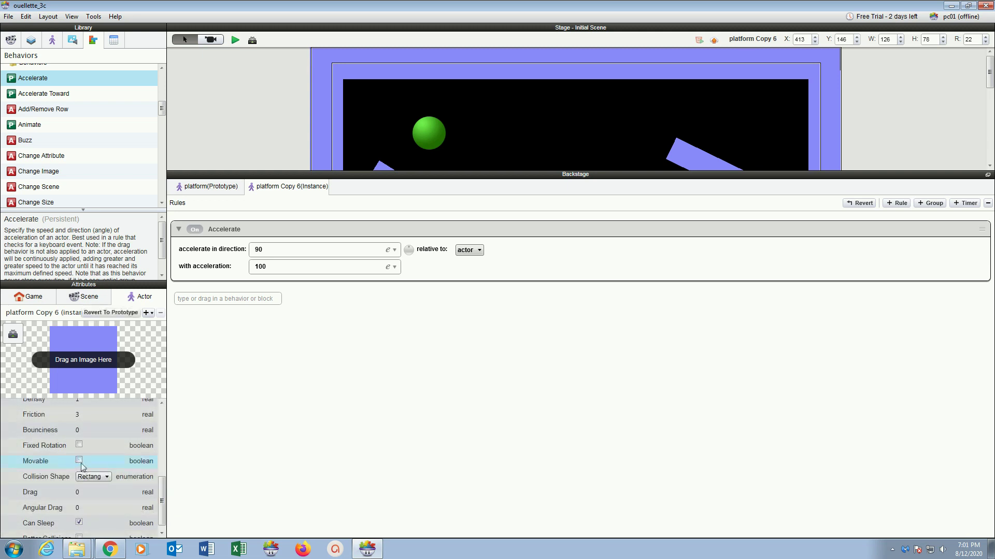
left_click(79, 460)
left_click(235, 42)
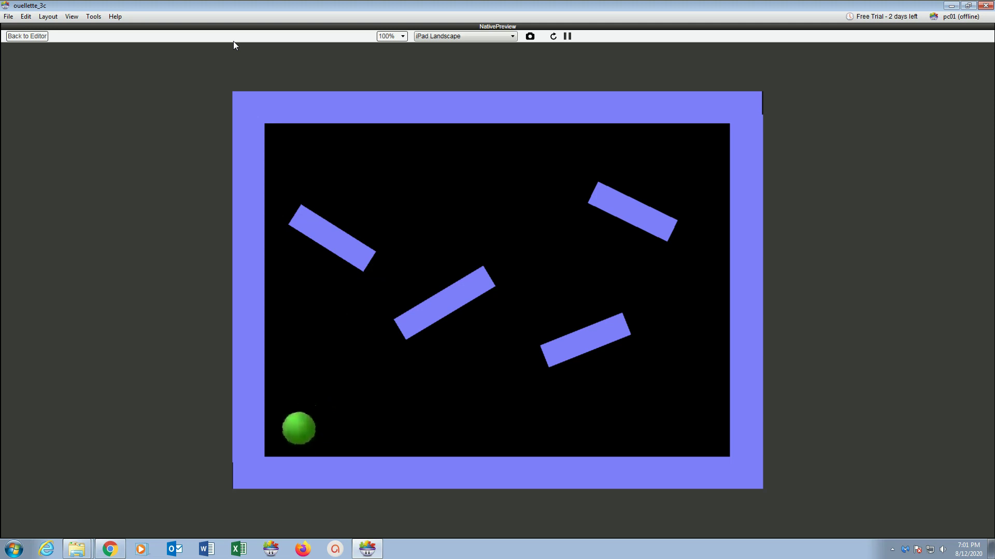
left_click(27, 36)
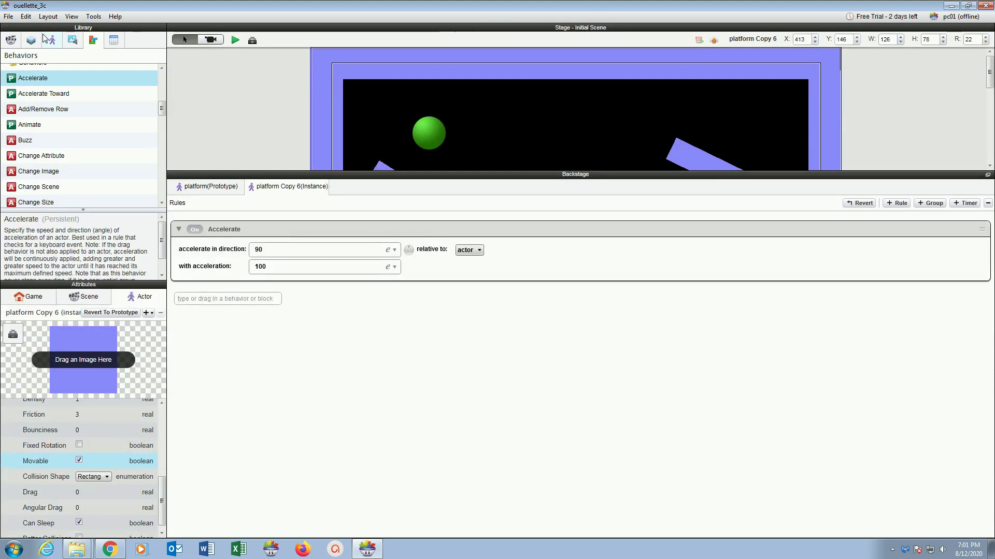
Enable Wrap X and Wrap Y for the Initial Scene, preview the game, and return to the editor
left_click(80, 298)
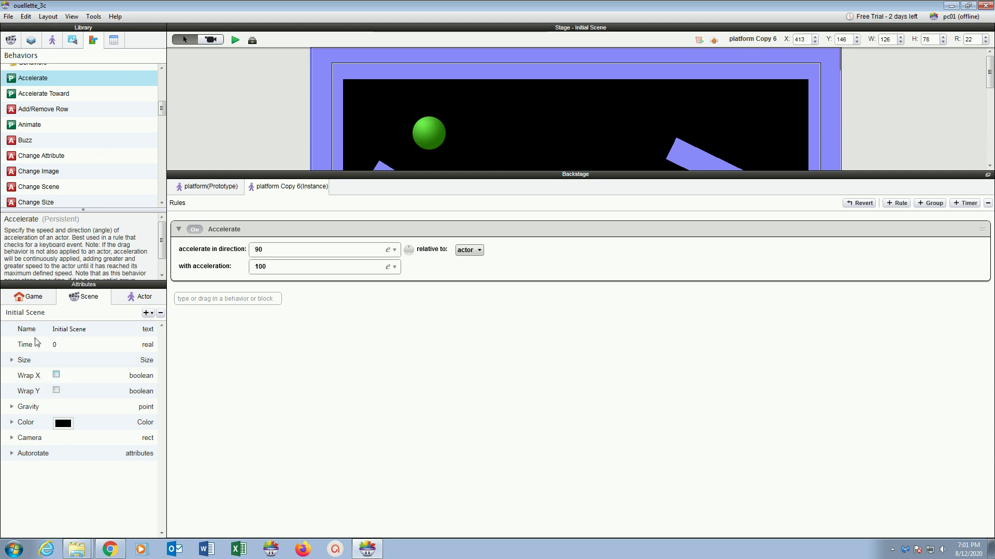
left_click(57, 375)
left_click(57, 391)
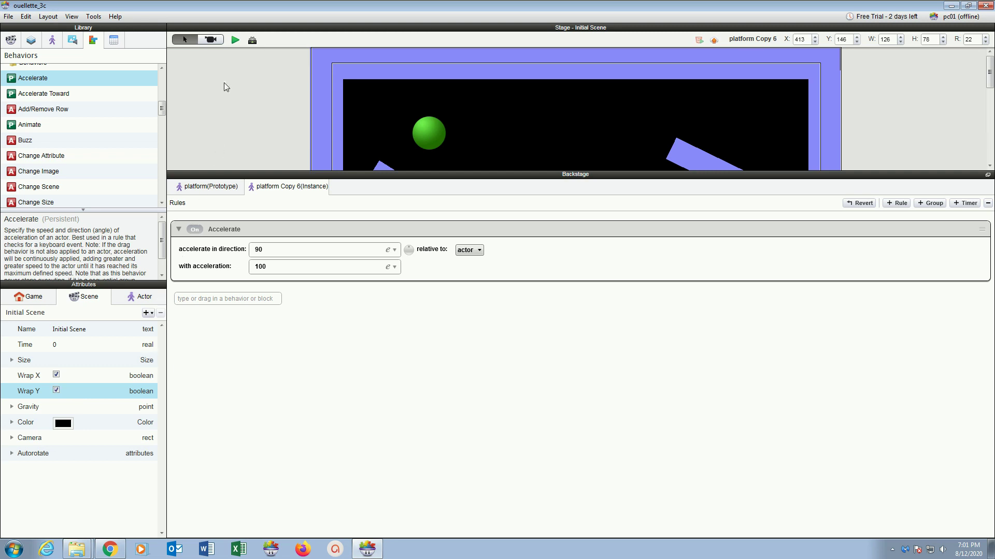
left_click(235, 41)
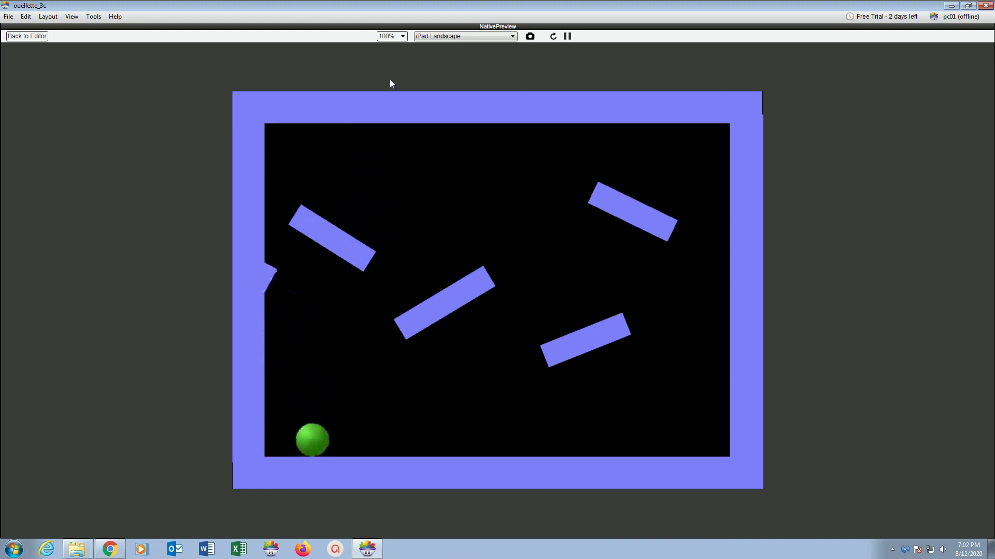
left_click(12, 36)
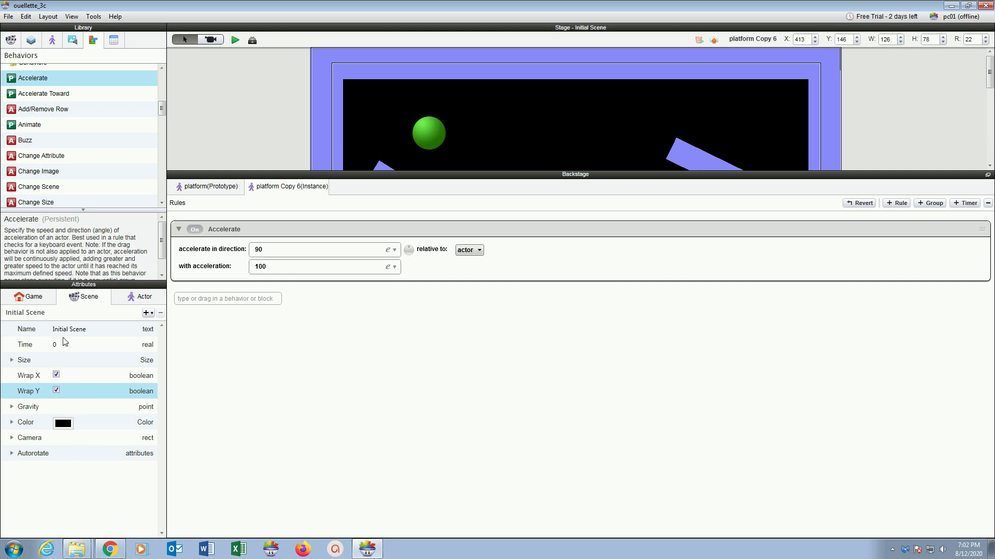
Enable Fixed Rotation for the lowest platform instance, preview the game, and return to the editor
left_click(118, 301)
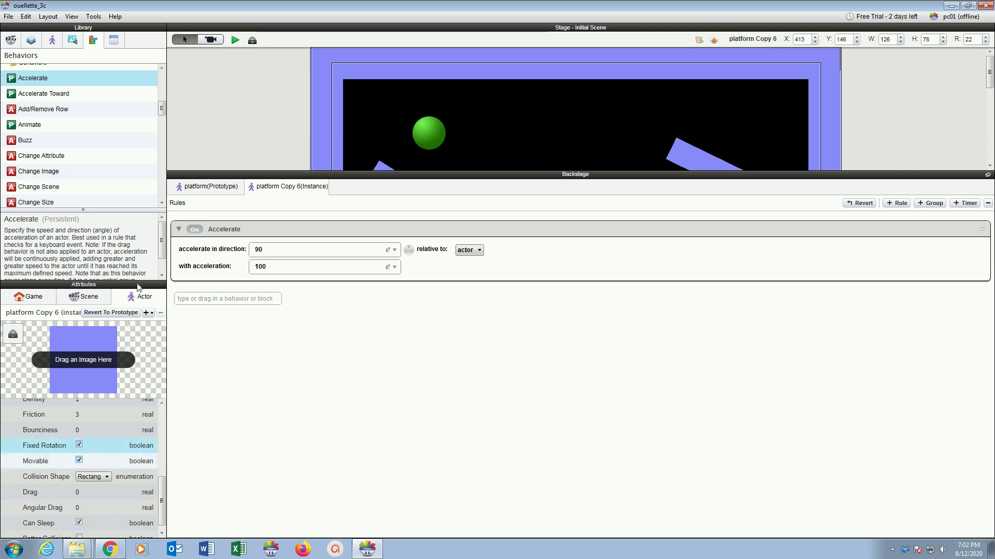
left_click(235, 40)
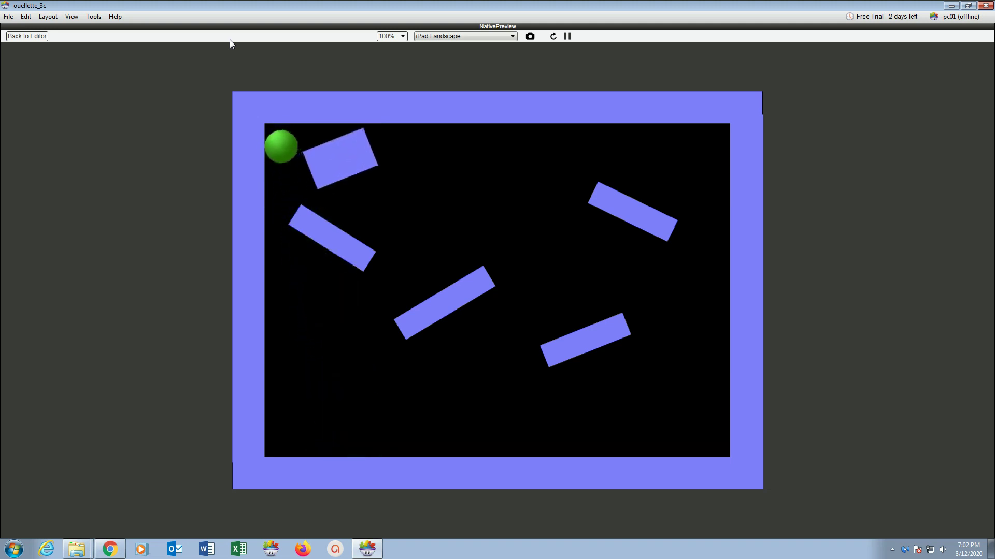
left_click(30, 36)
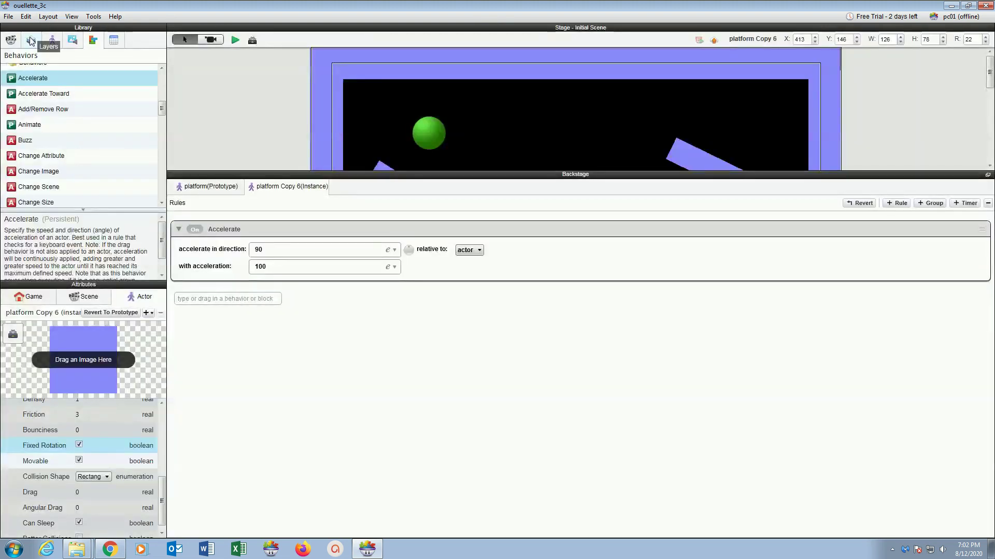
Save the project and display the actor library beside the full stage
left_click(8, 16)
left_click(29, 99)
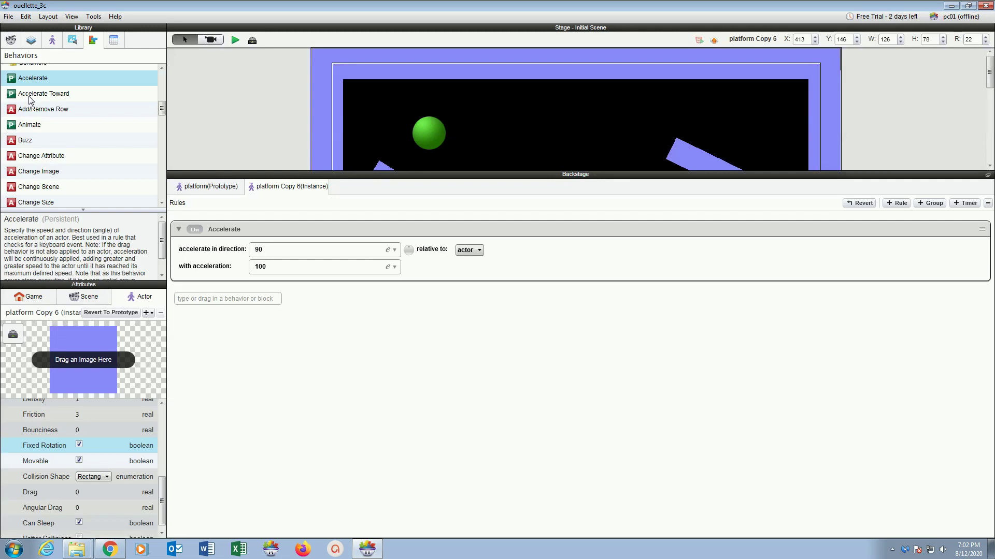
left_click(253, 41)
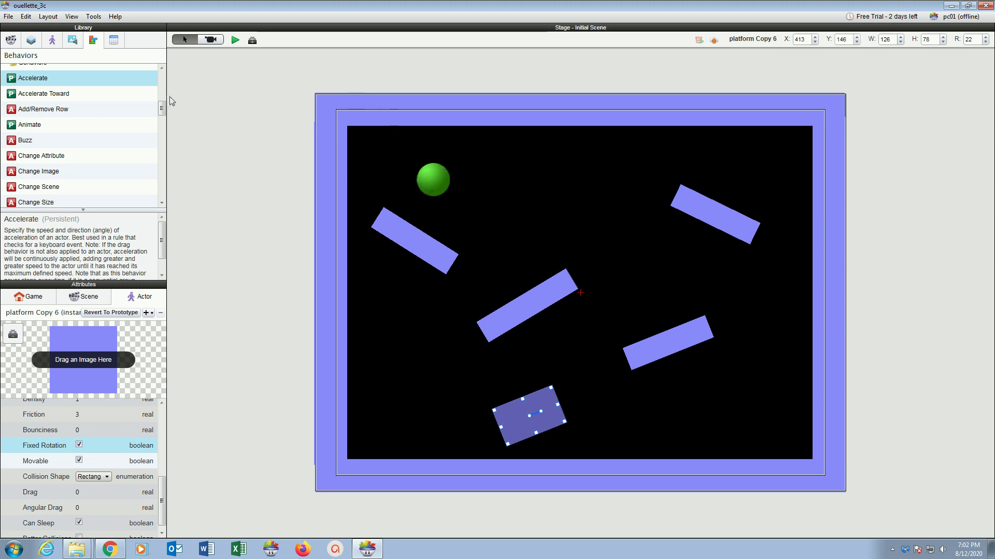
left_click(52, 40)
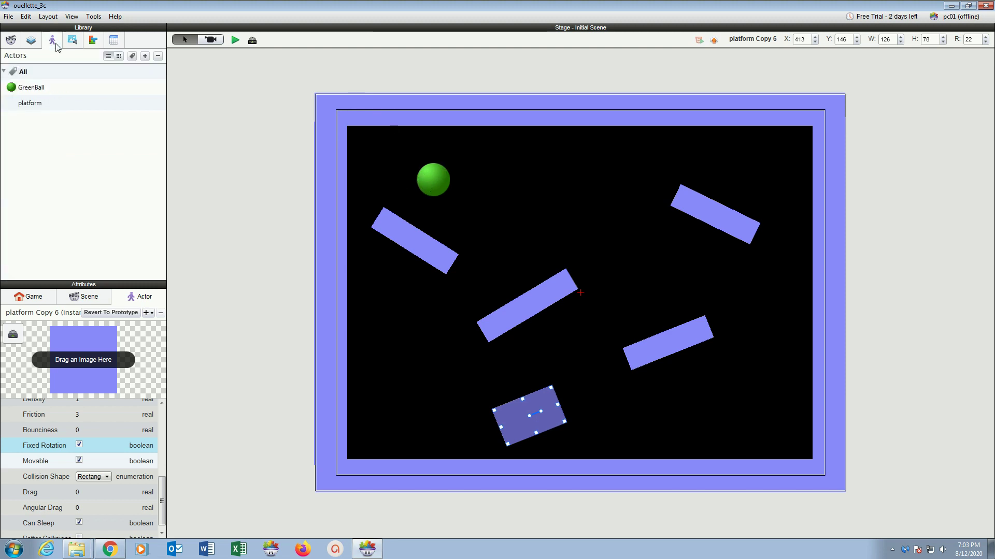
Open GreenBall's prototype rules, collapse the move up rule, and add a new rule
left_click(38, 89)
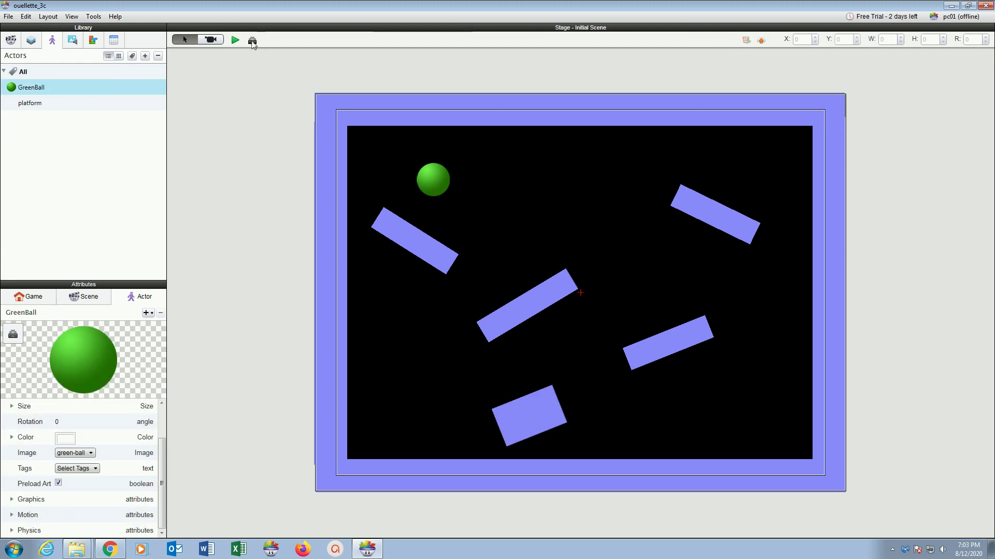
left_click(252, 40)
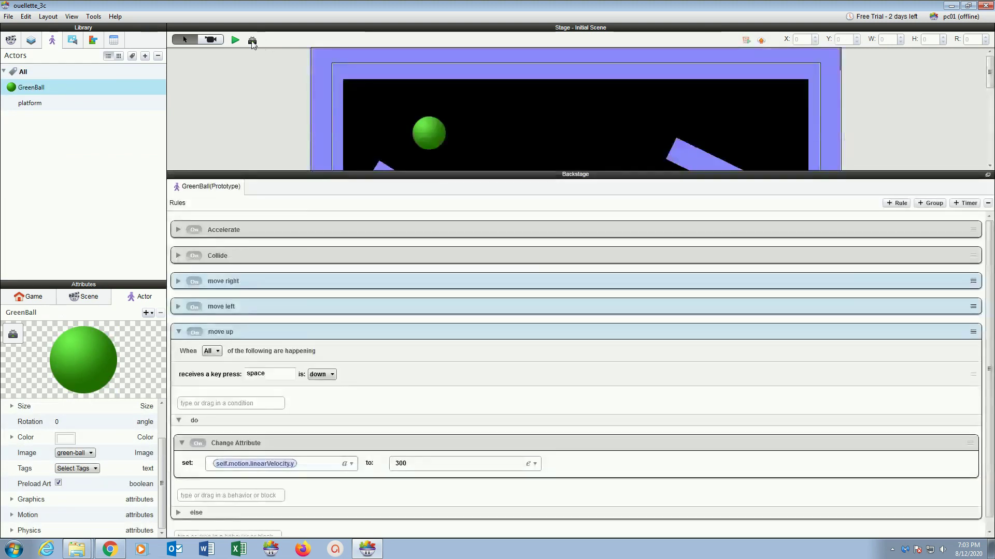
left_click(177, 332)
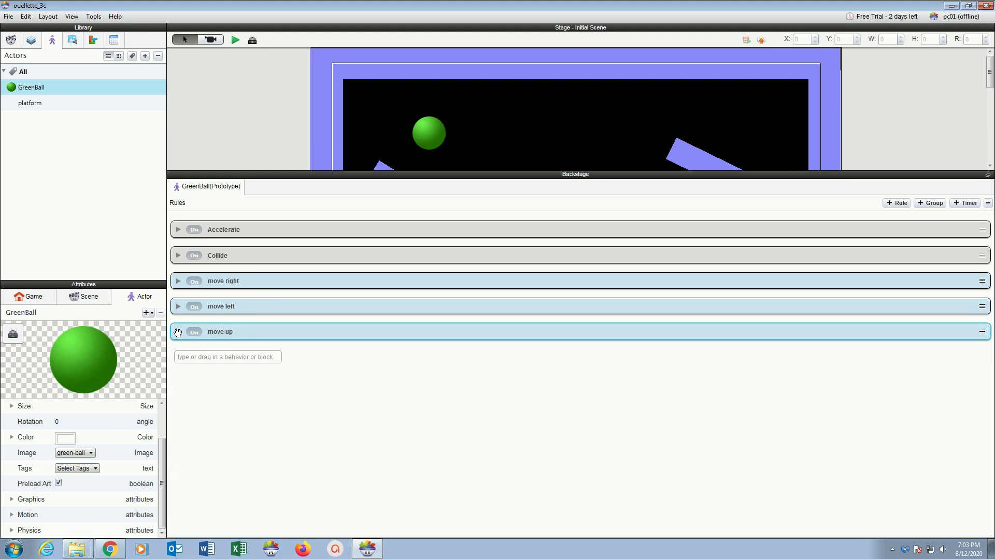
left_click(887, 204)
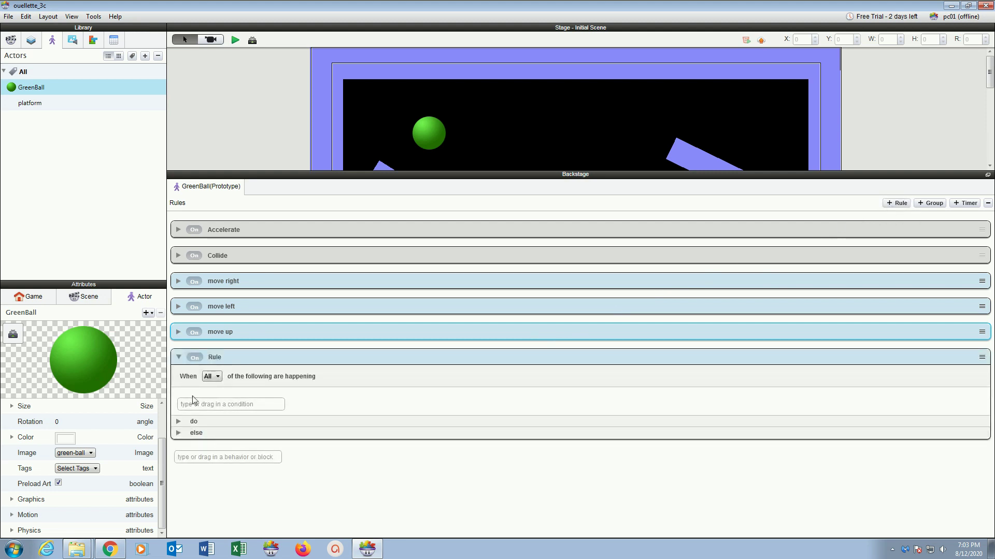
Add a Collision condition to the new rule, set to actor of type platform
left_click(94, 41)
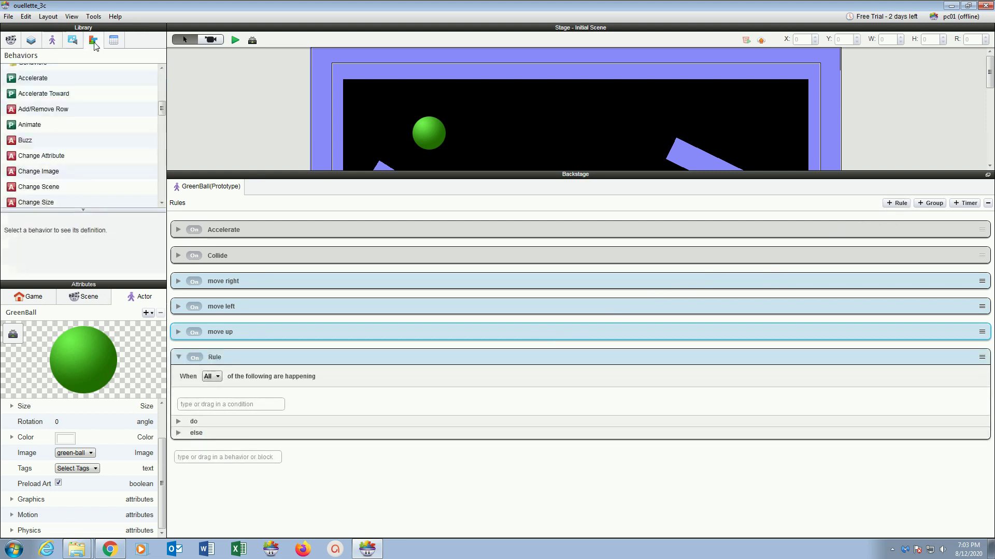
left_click_drag(162, 113, 159, 92)
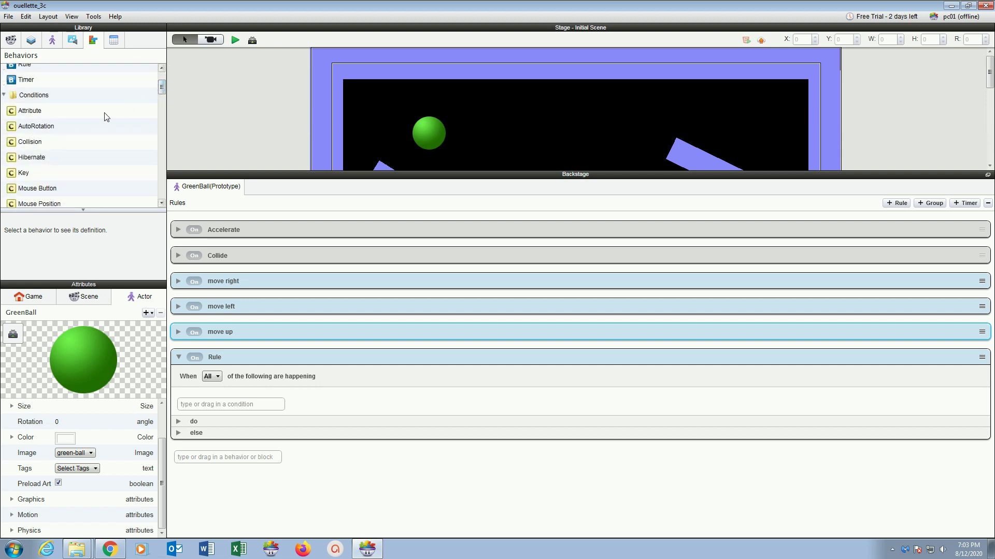
left_click_drag(33, 145, 207, 402)
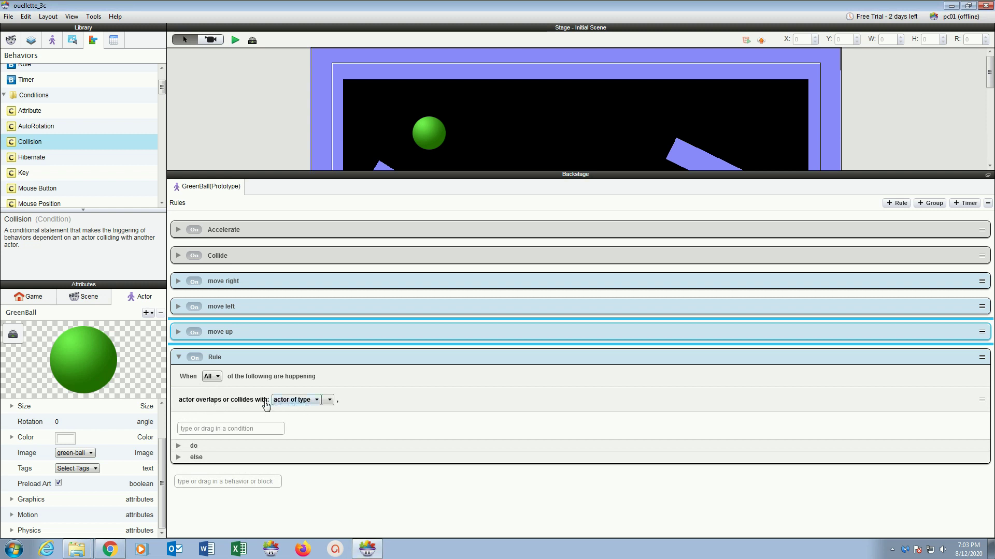
left_click(326, 400)
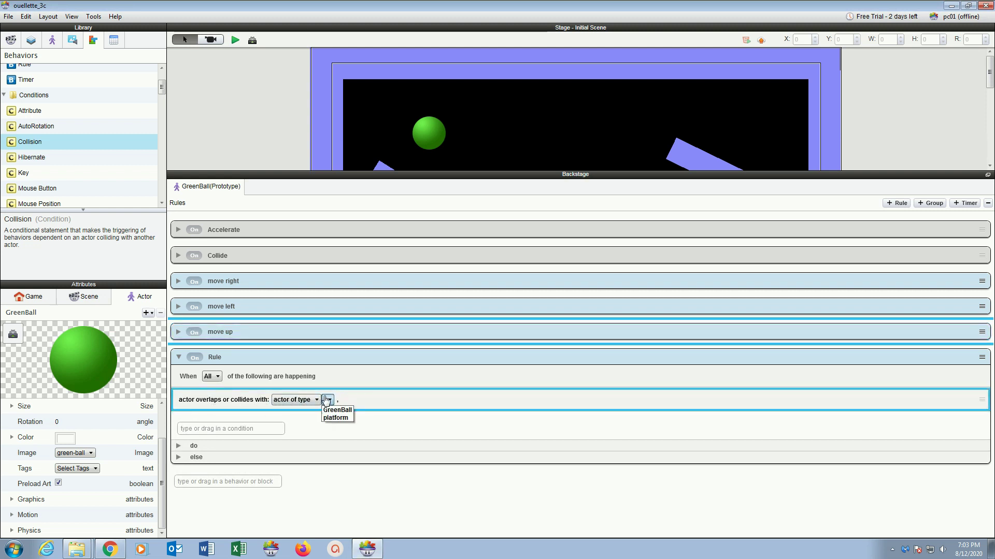
left_click(324, 418)
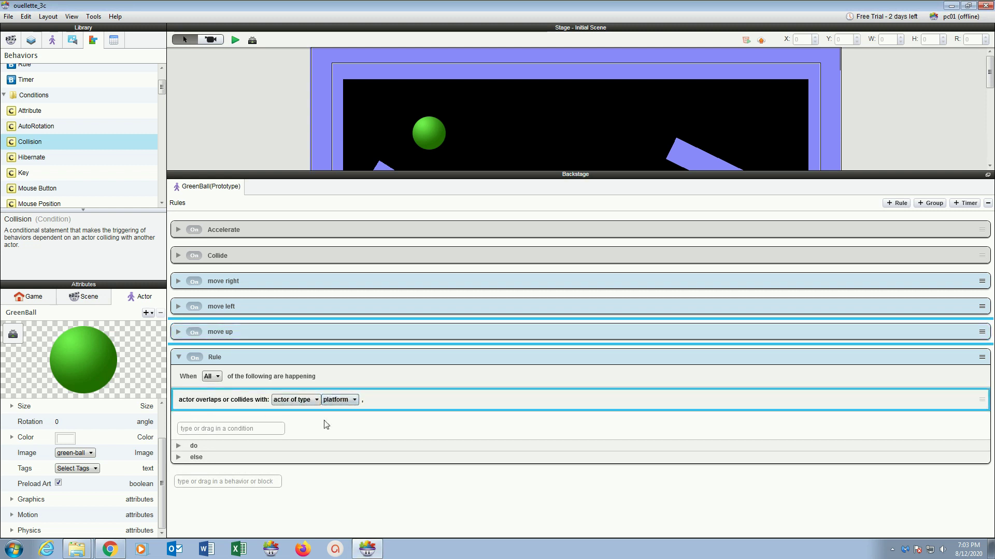
Expand the collision rule's do section, enlarge the Backstage area, and locate the Play Sound behavior in the library
left_click(178, 446)
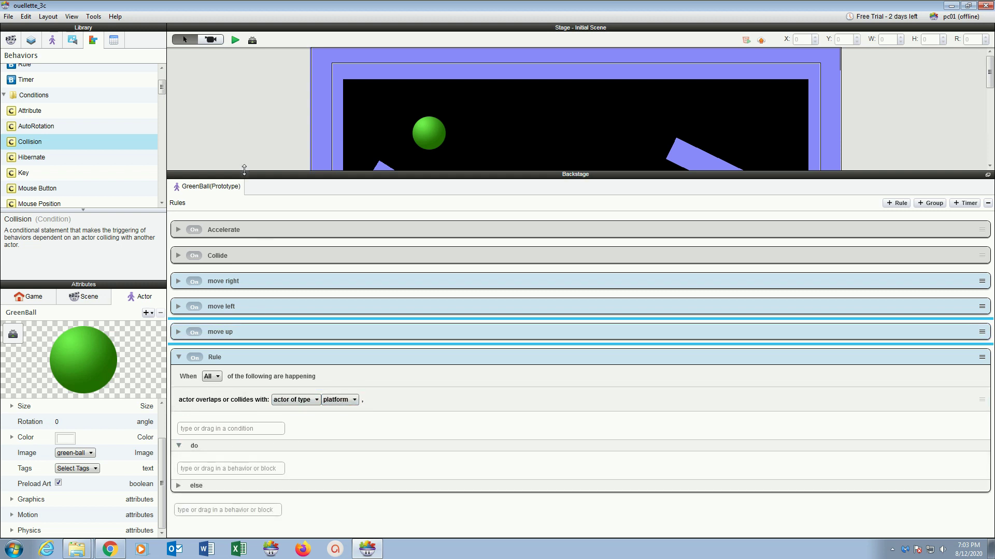
left_click_drag(244, 170, 239, 115)
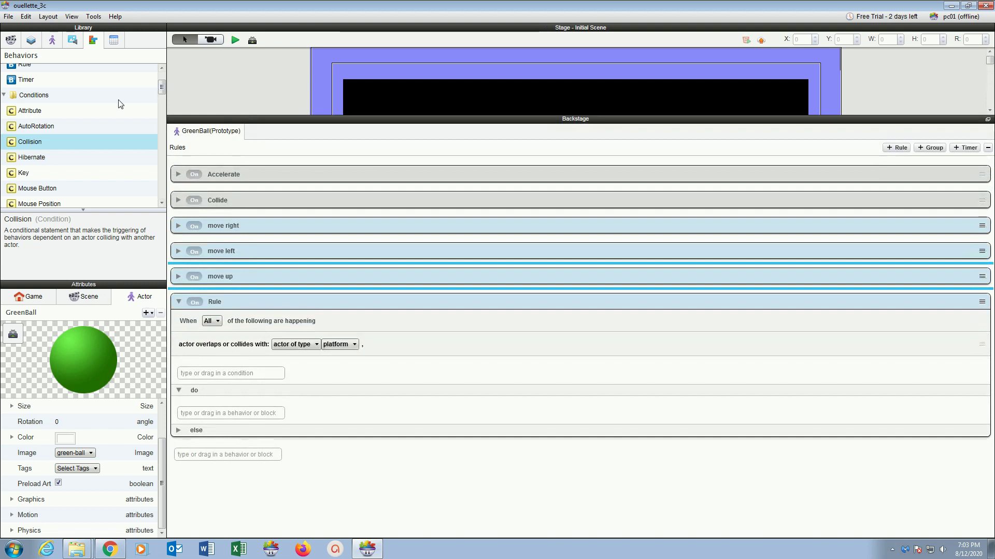
scroll(118, 104, "down", 8)
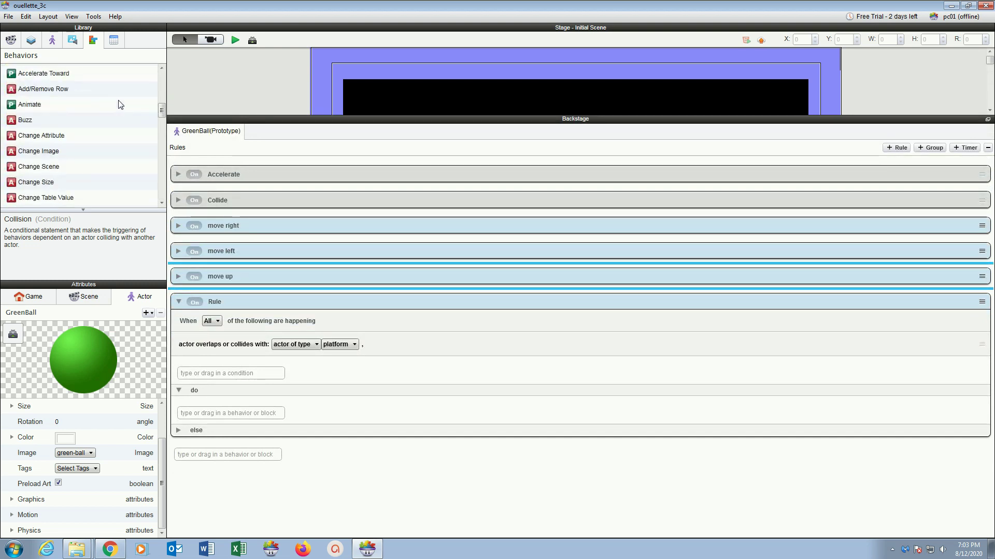
scroll(119, 104, "down", 7)
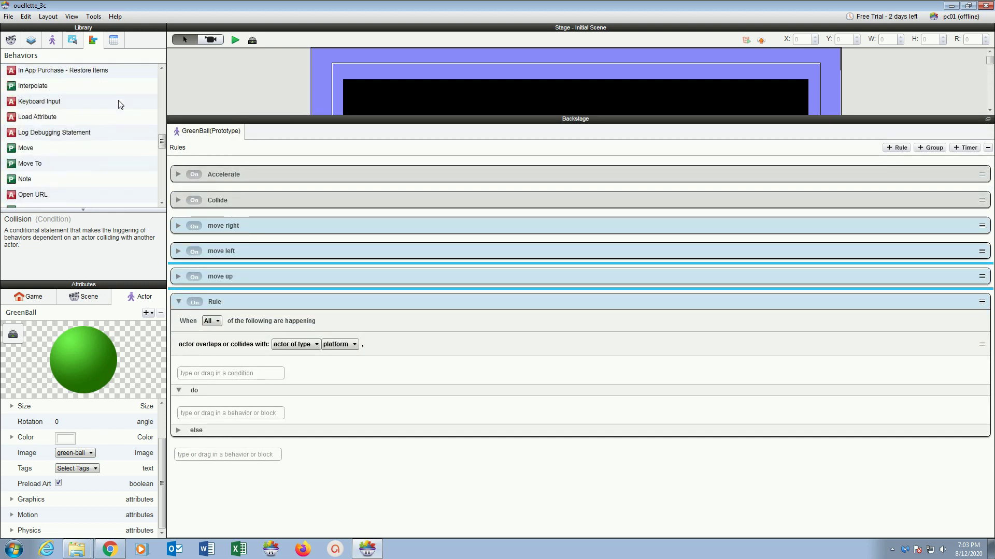
scroll(118, 104, "down", 10)
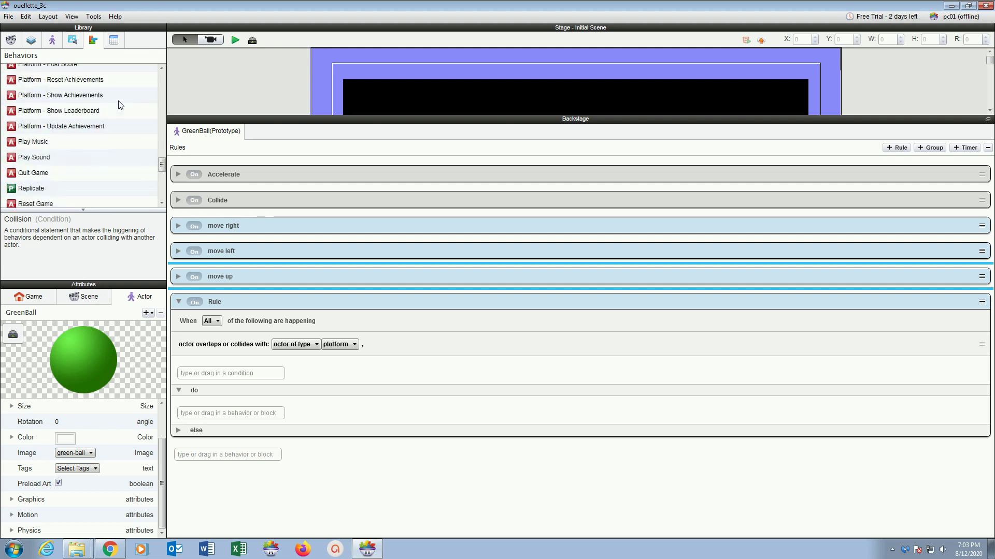
left_click_drag(59, 161, 219, 407)
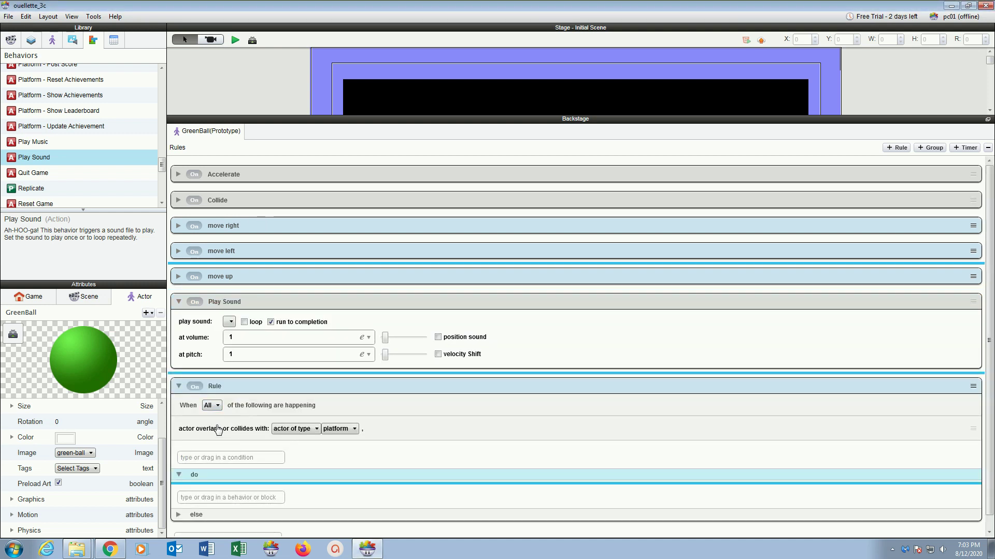
scroll(227, 352, "down", 1)
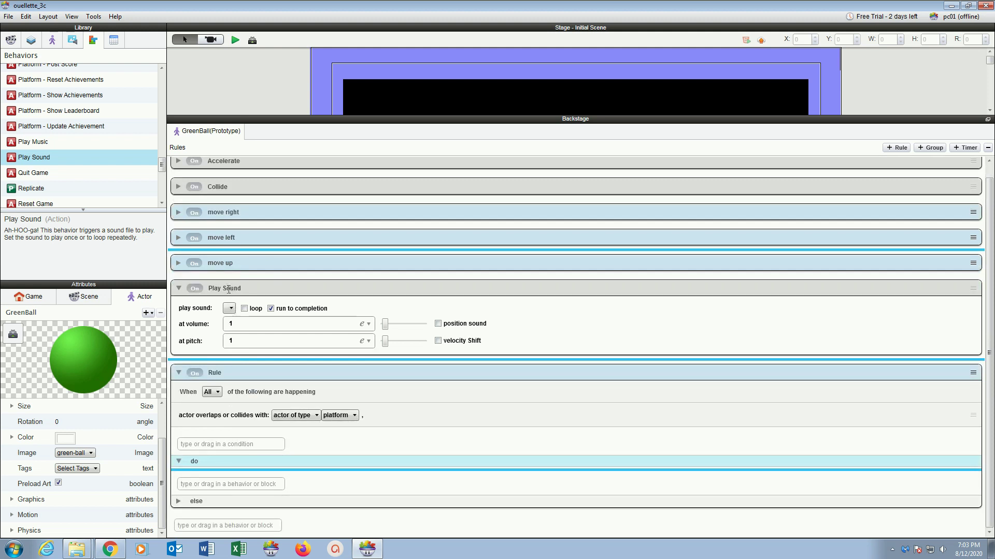
left_click_drag(238, 285, 251, 306)
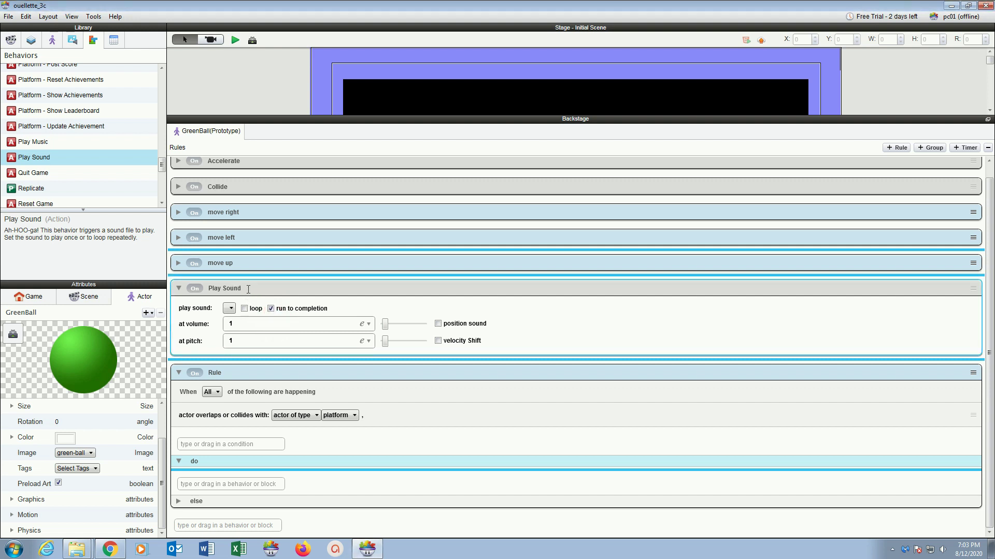
key("Delete")
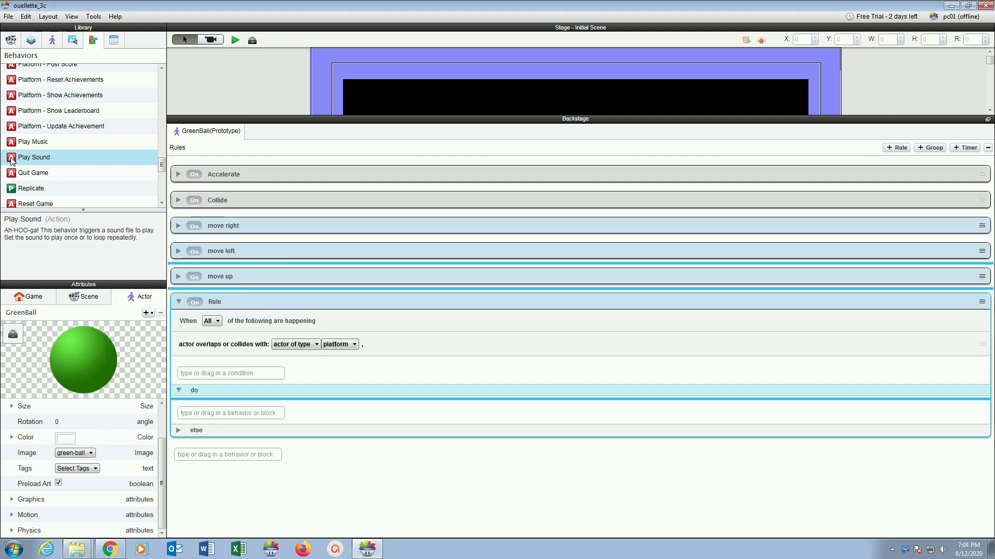
Add a Play Sound behavior inside the collision rule's do section
left_click_drag(11, 161, 186, 415)
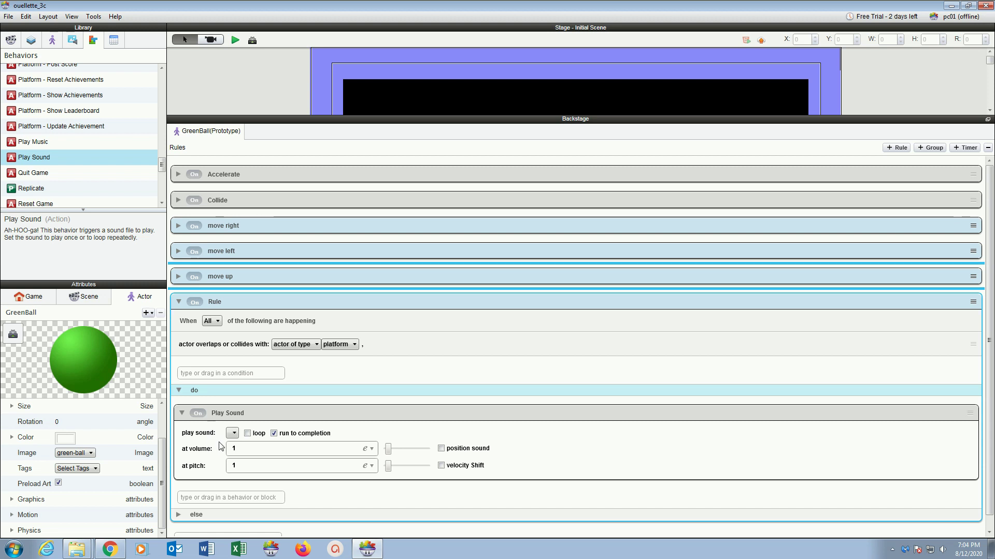
Import all the smb WAV sounds, from smb_bump through smb_stomp, from the Sounds & graphics folder into the media library
left_click(73, 41)
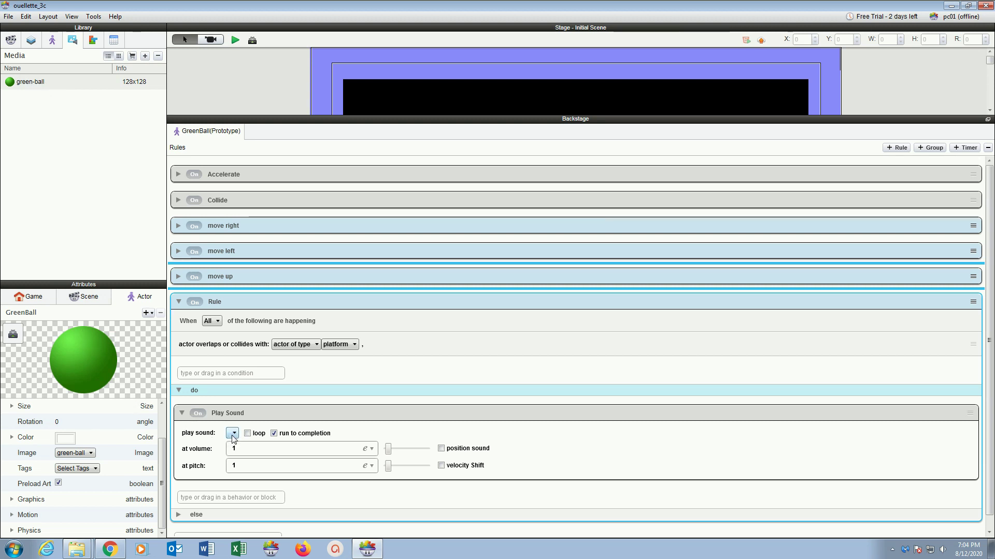
left_click(145, 56)
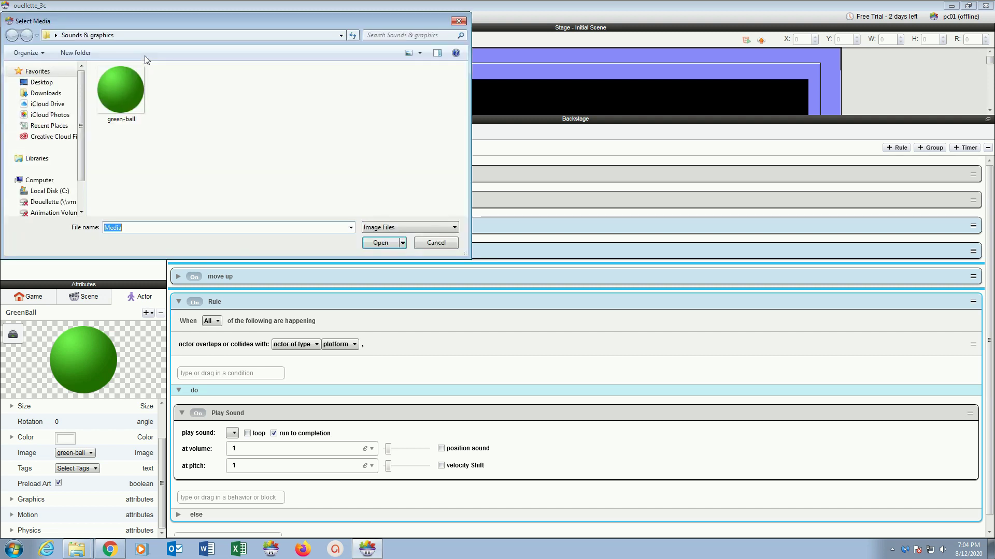
left_click(393, 227)
left_click(372, 285)
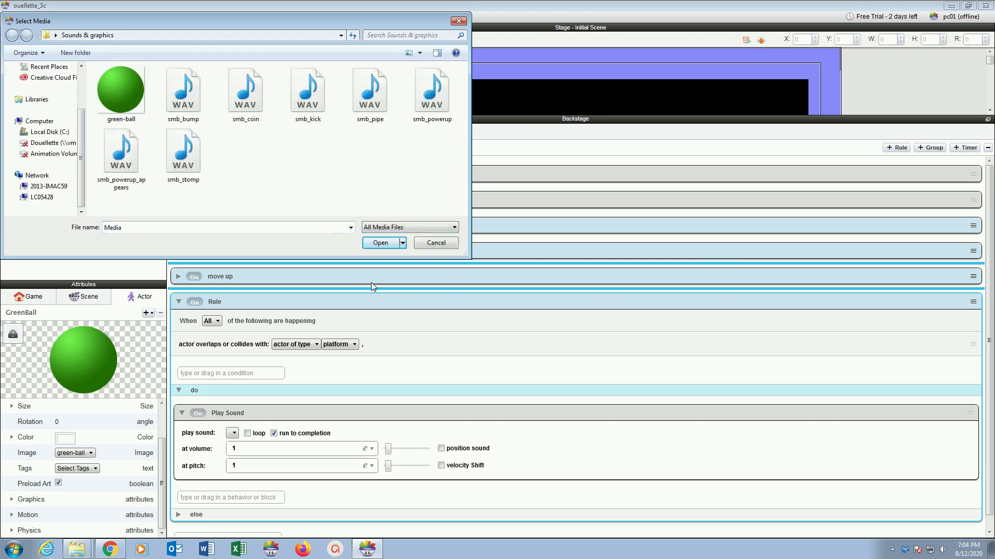
left_click(182, 108)
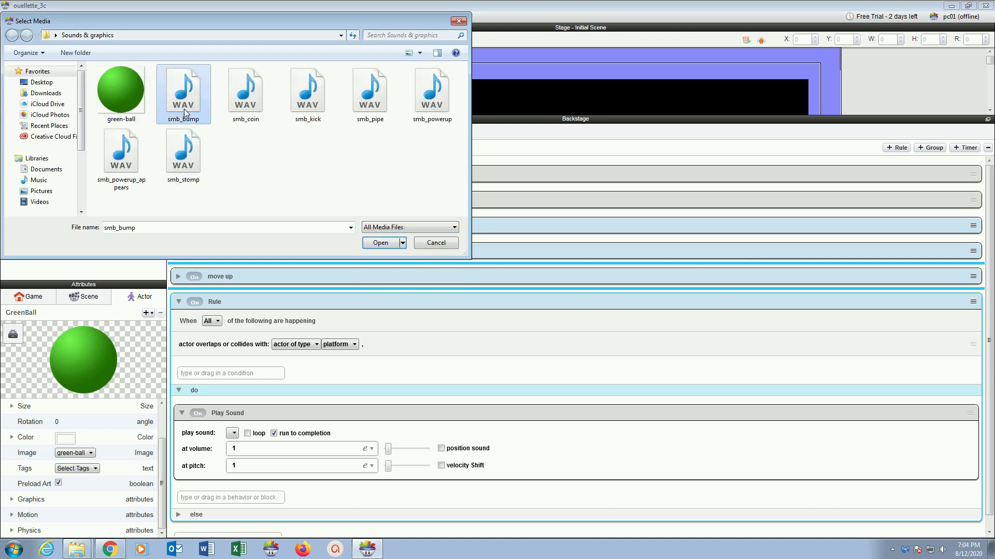
left_click(183, 166, "shift")
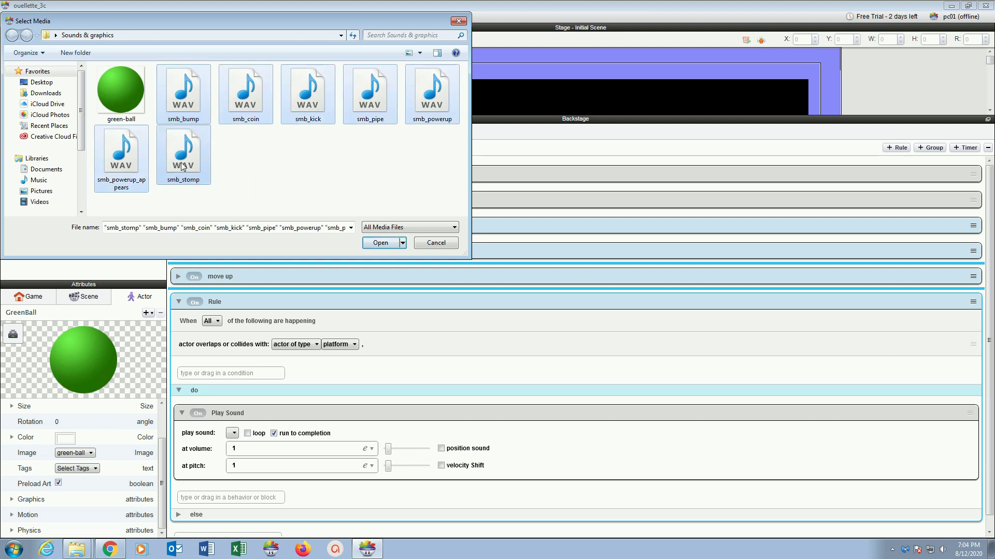
left_click(380, 243)
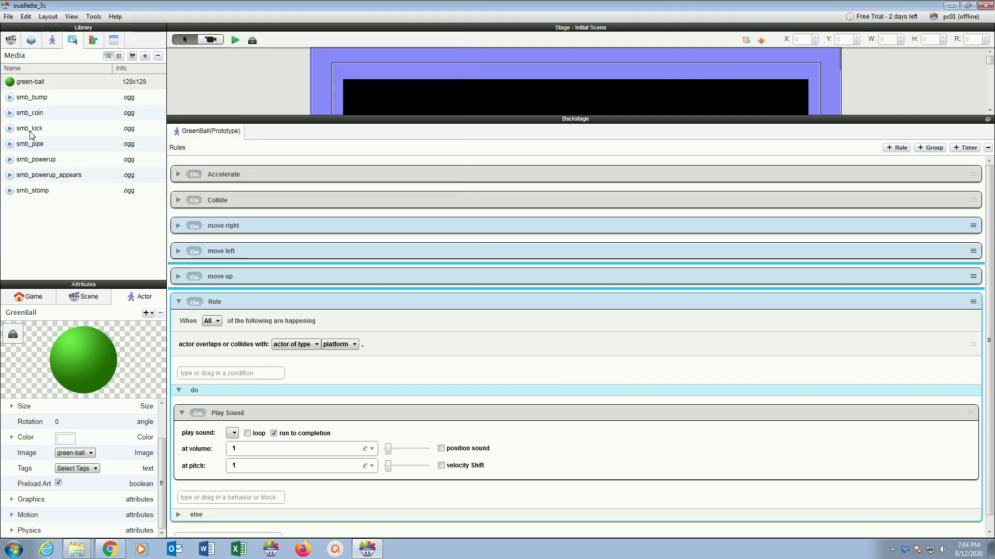
Choose smb_coin as the Play Sound behavior's sound and test it in the game preview
left_click(10, 114)
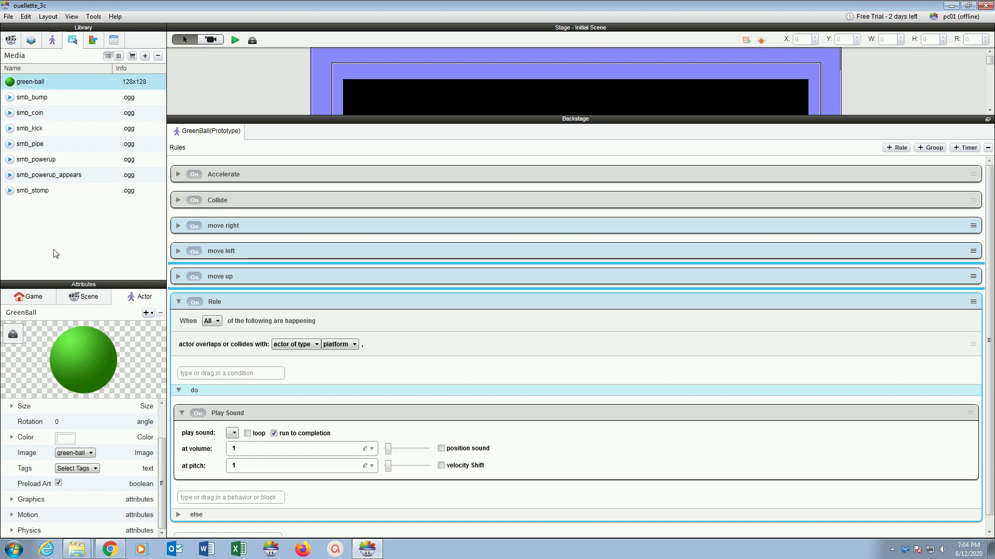
left_click(233, 433)
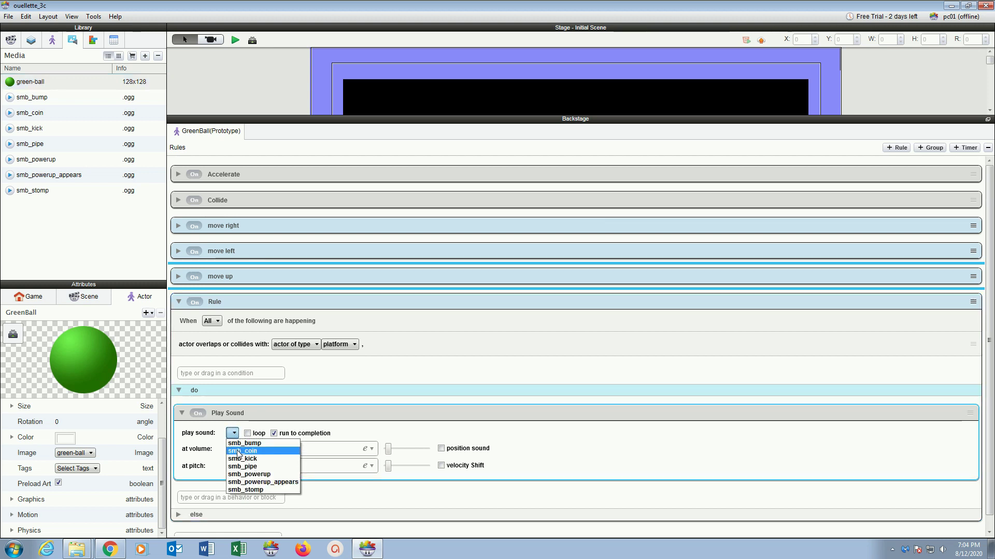
left_click(239, 452)
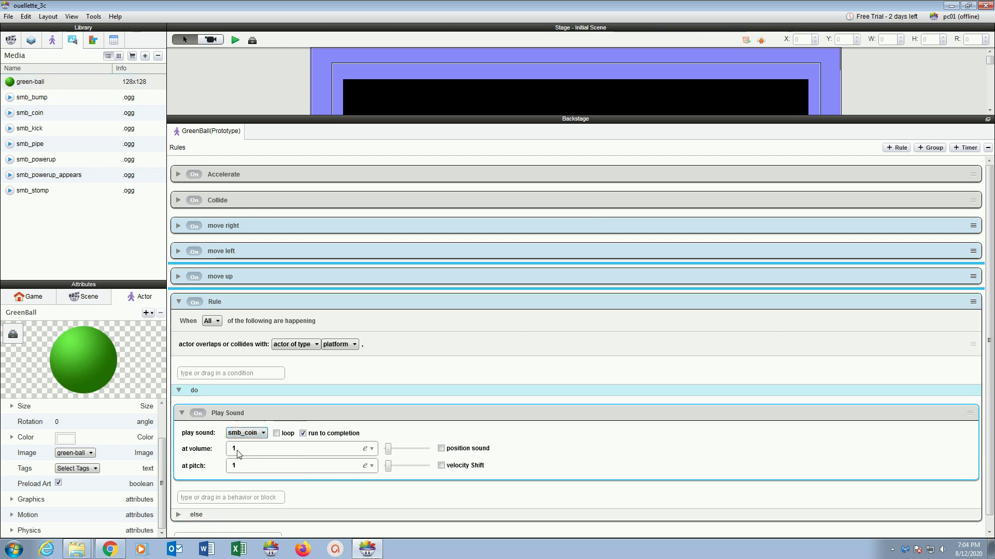
left_click(235, 41)
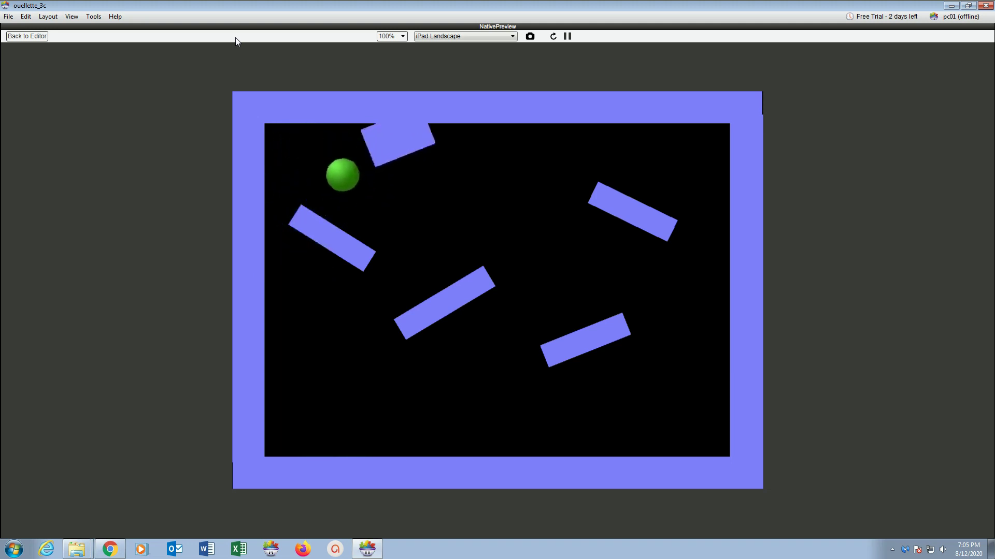
left_click(27, 36)
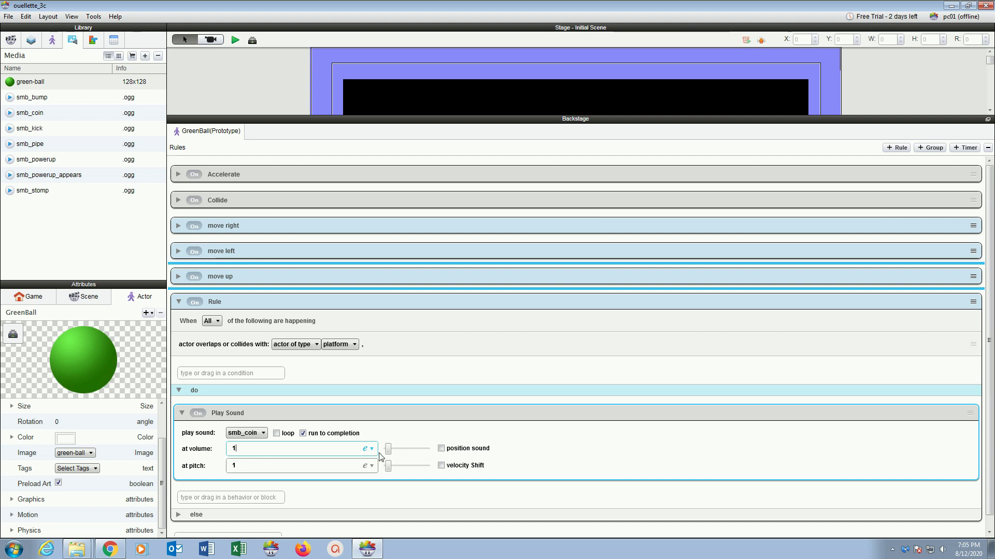
Set the Play Sound behavior's volume to 2
mouse_move(388, 449)
left_mouse_down()
mouse_move(443, 450)
mouse_move(396, 462)
left_mouse_up()
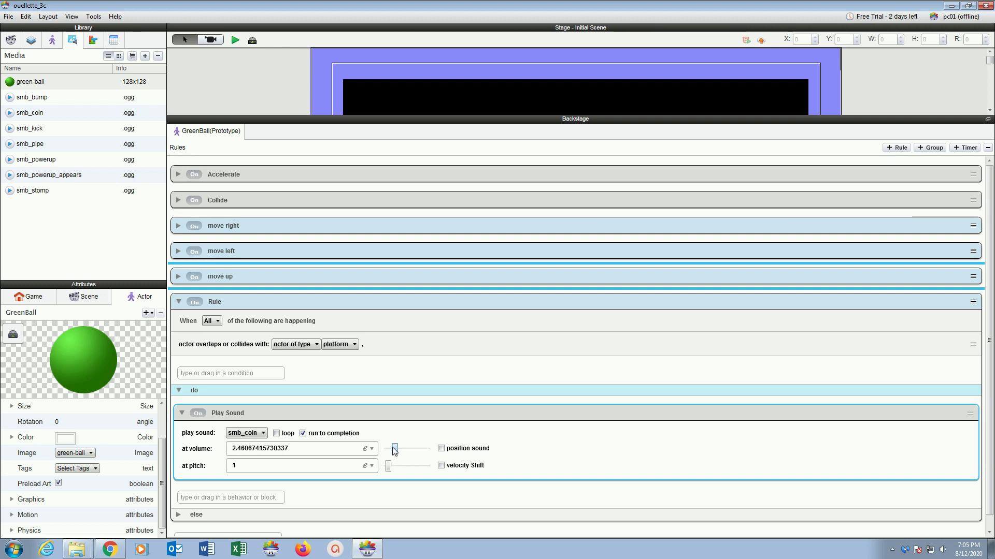
left_click_drag(306, 449, 143, 446)
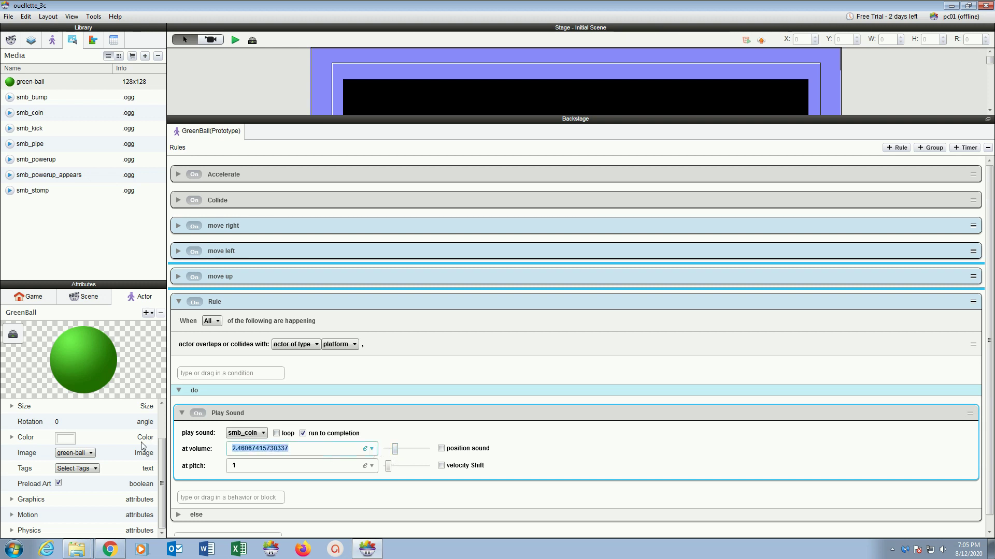
type("2")
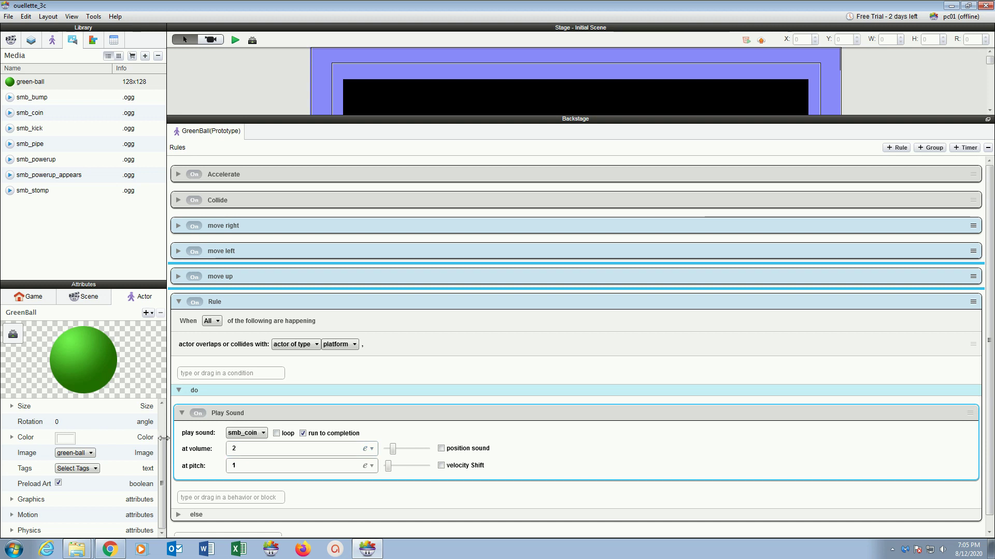
Collapse the Play Sound behavior and rename the collision rule as play sound
left_click(182, 414)
double_click(215, 303)
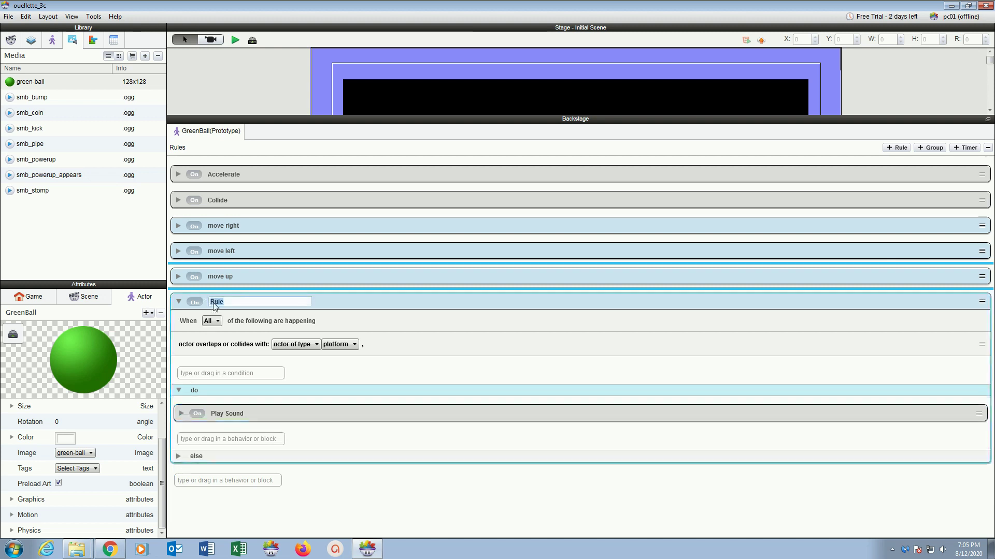
type("play sound")
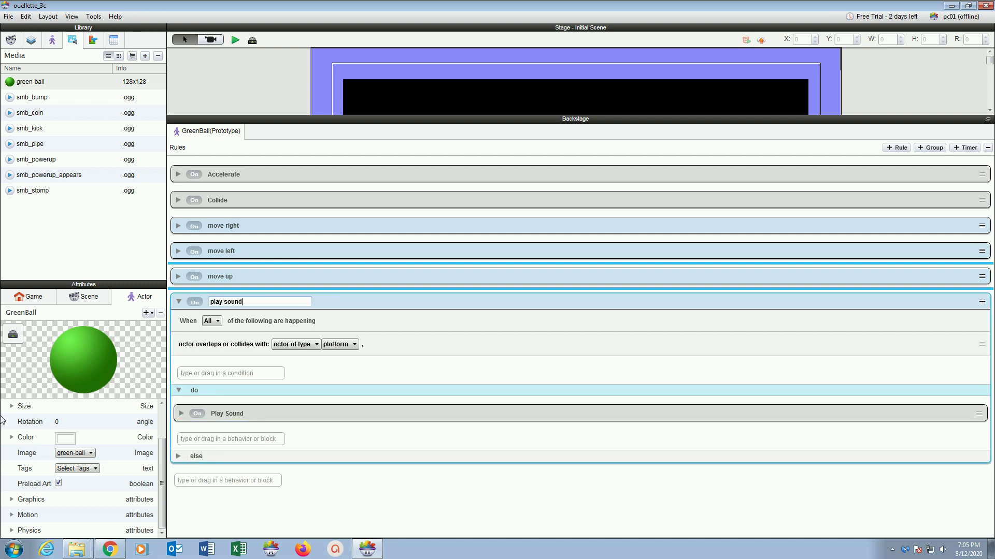
key("Return")
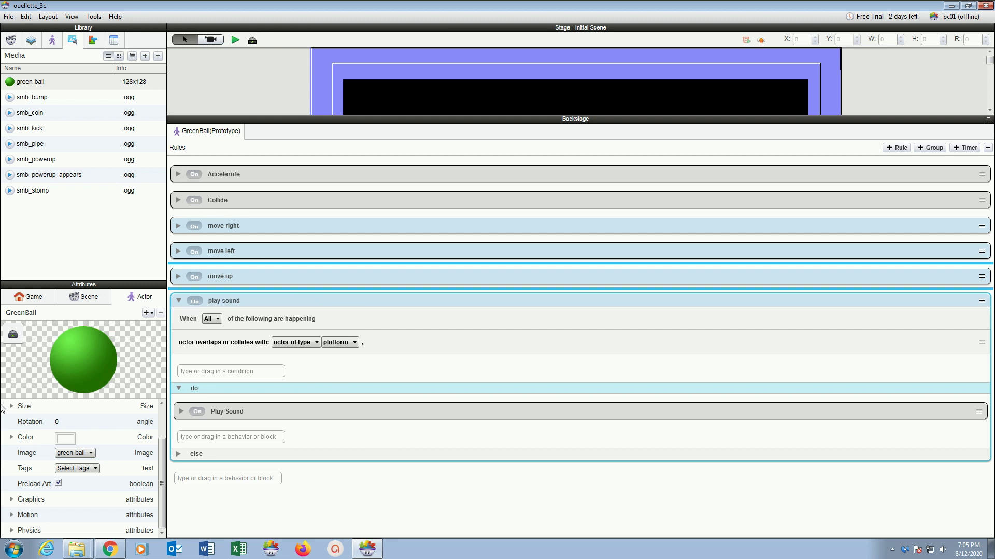
Save the project, then collapse the play sound rule and enlarge the stage above the rules
left_click(8, 16)
left_click(23, 99)
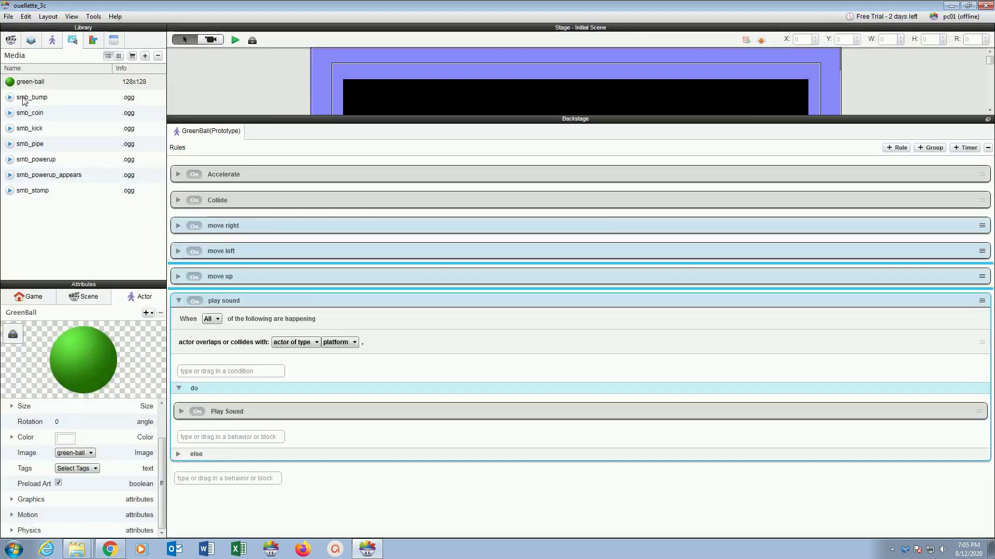
left_click(178, 301)
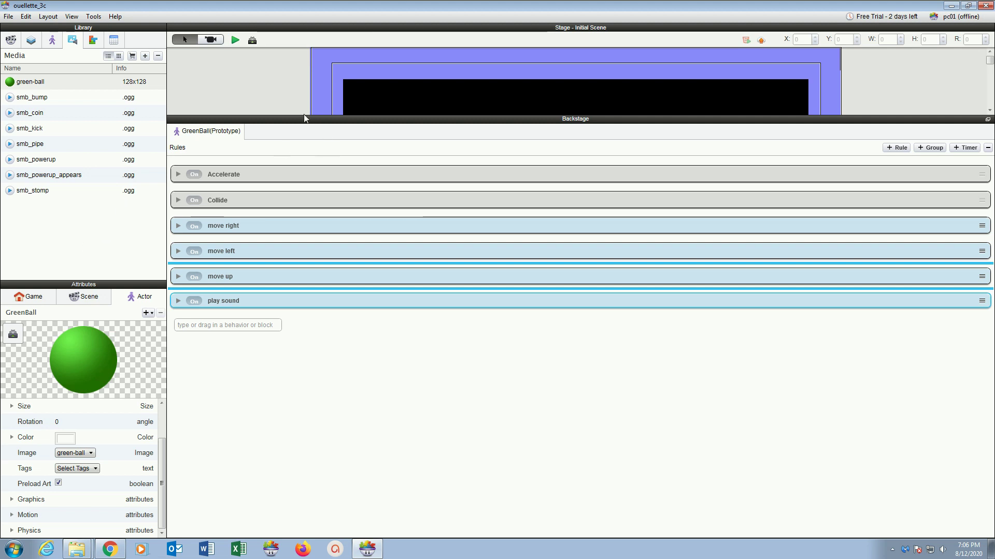
left_click_drag(303, 114, 308, 348)
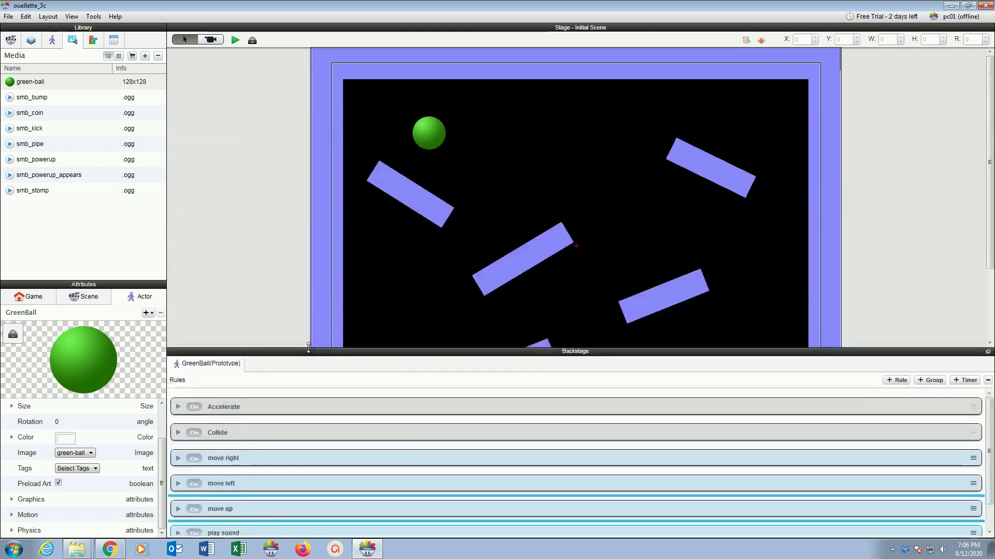